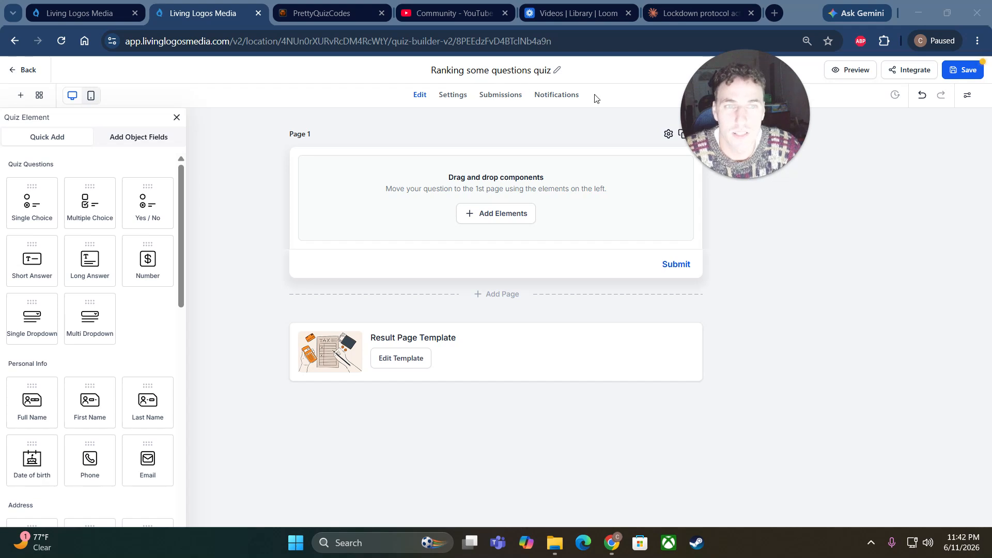
- Place a Multiple Choice question on page 1 and add pages 2 through 5 to the quiz
left_click_drag(108, 206, 370, 206)
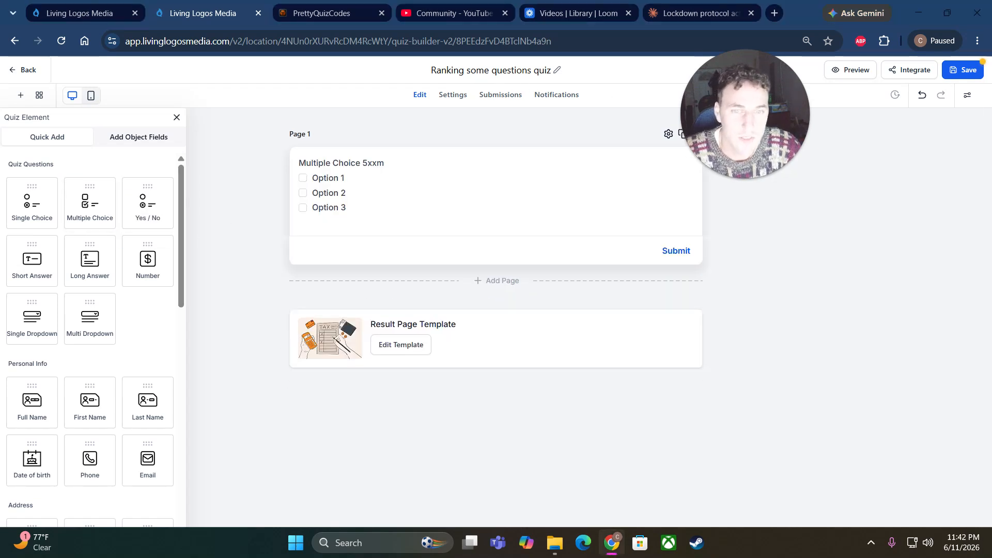
left_click(489, 280)
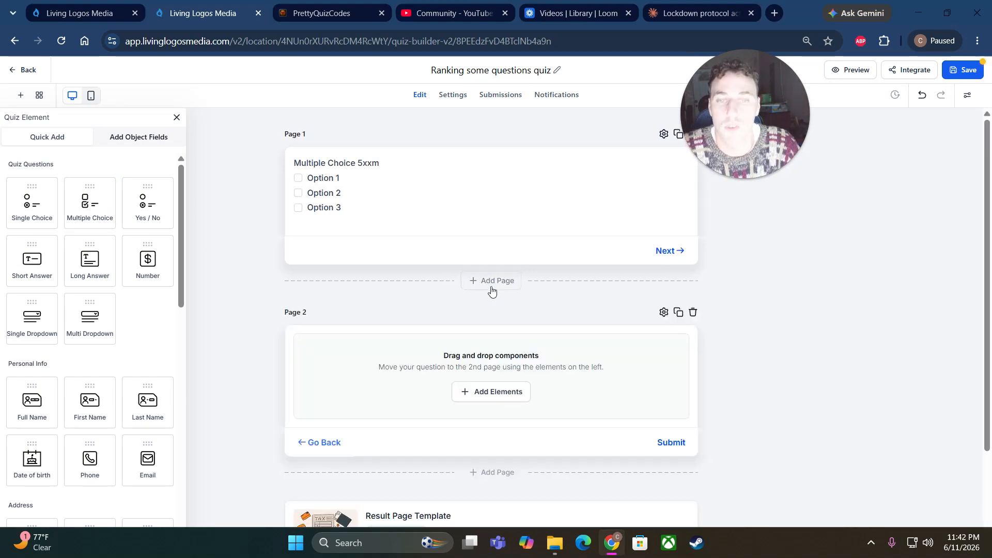
scroll(489, 289, "down", 2)
left_click(490, 357)
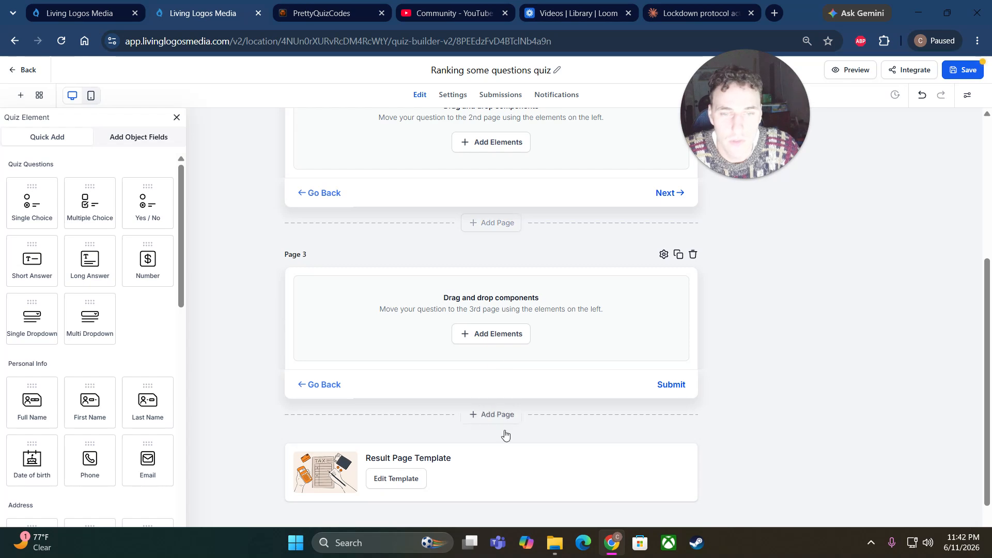
scroll(485, 405, "down", 5)
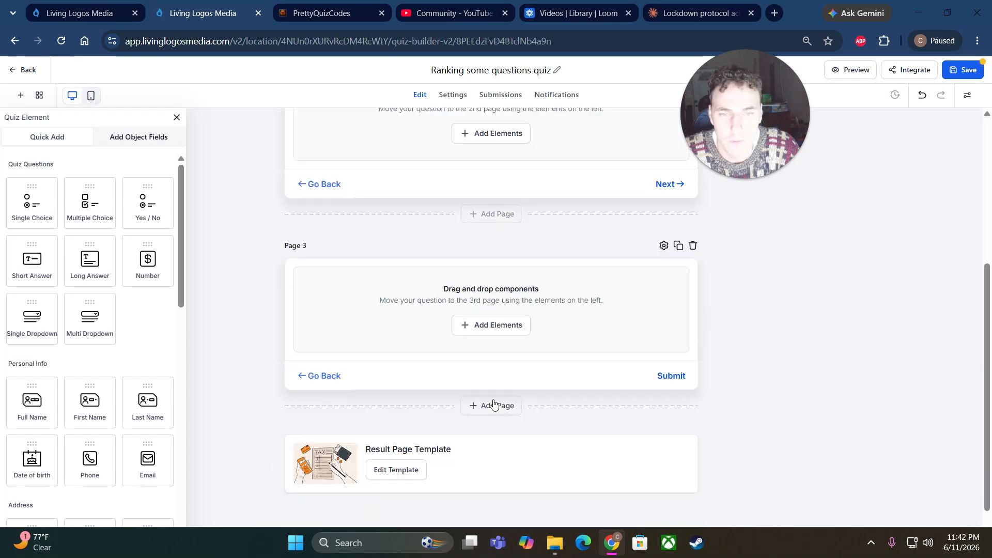
left_click(490, 404)
left_click(492, 406)
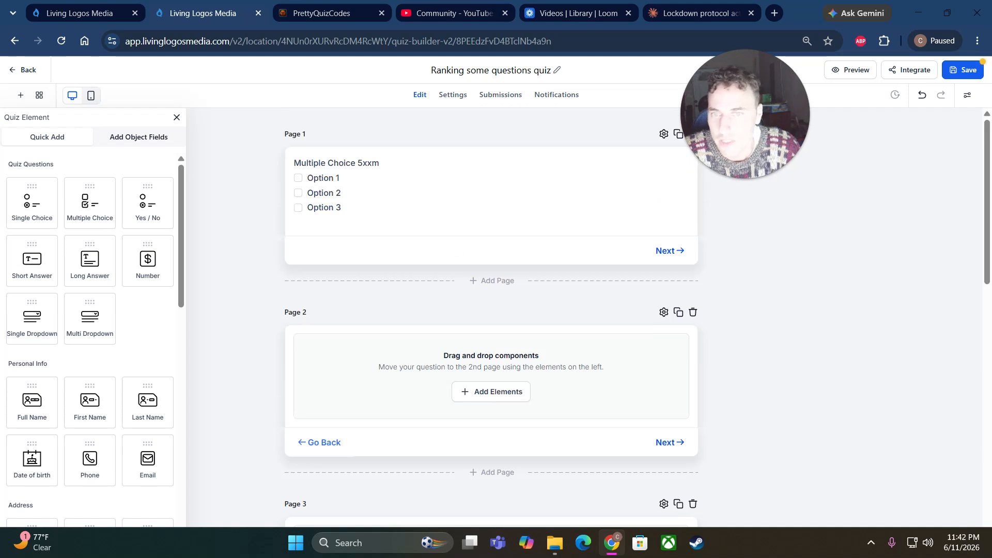
- Add a Multiple Choice question to each of pages 2, 3 and 4
left_click_drag(90, 204, 363, 382)
left_click_drag(106, 206, 337, 318)
left_click_drag(103, 203, 321, 153)
left_click_drag(89, 200, 127, 228)
- Add Full Name, Email and Phone fields to page 5, in that order
scroll(439, 354, "down", 2)
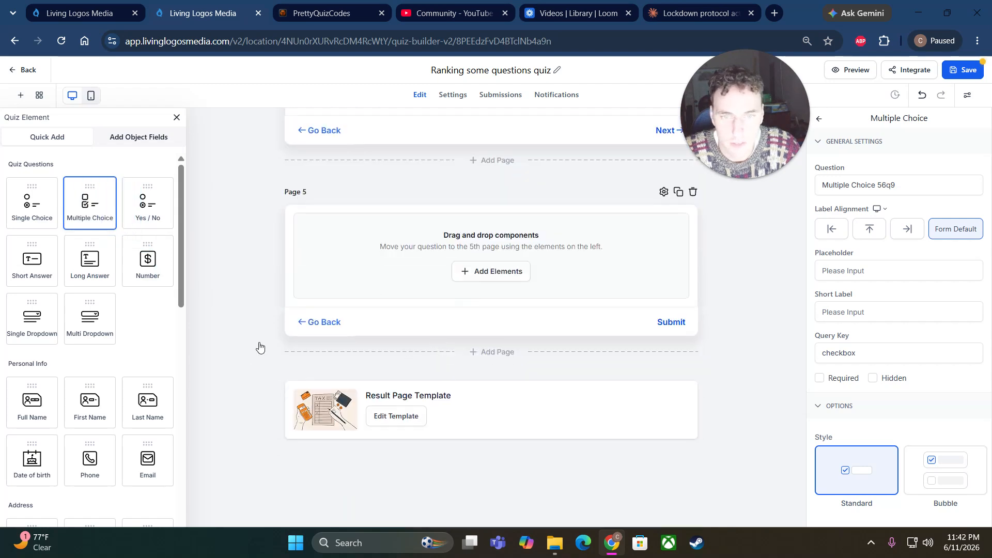
left_click_drag(32, 398, 341, 254)
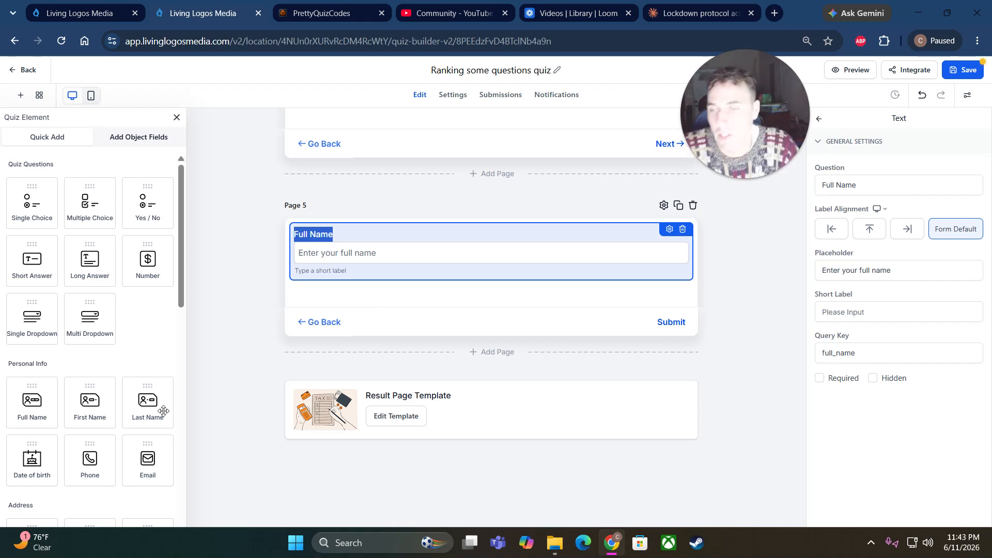
scroll(127, 262, "down", 4)
left_click_drag(127, 263, 321, 290)
left_click_drag(100, 275, 356, 331)
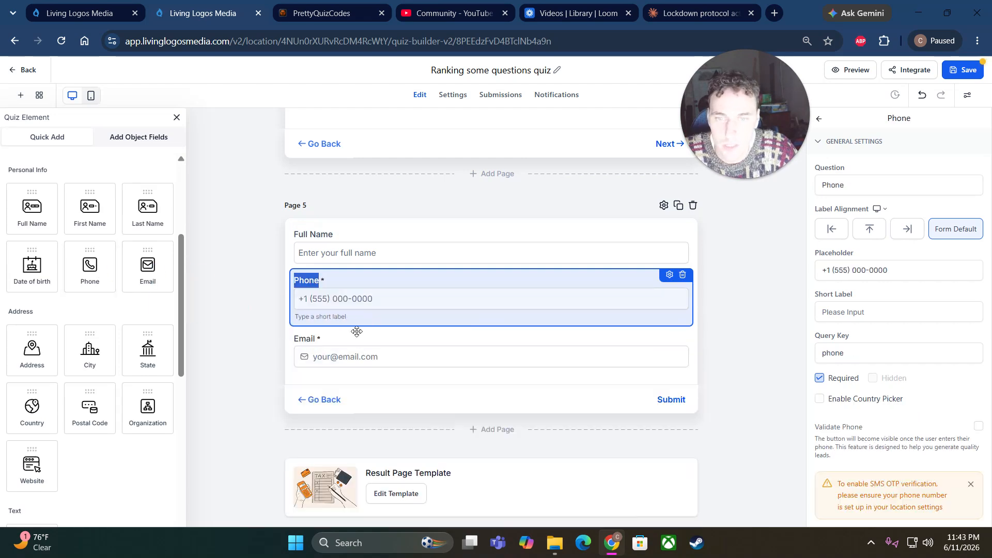
left_click_drag(383, 275, 401, 289)
- Add a T & C element below the Phone field on page 5
scroll(277, 279, "down", 2)
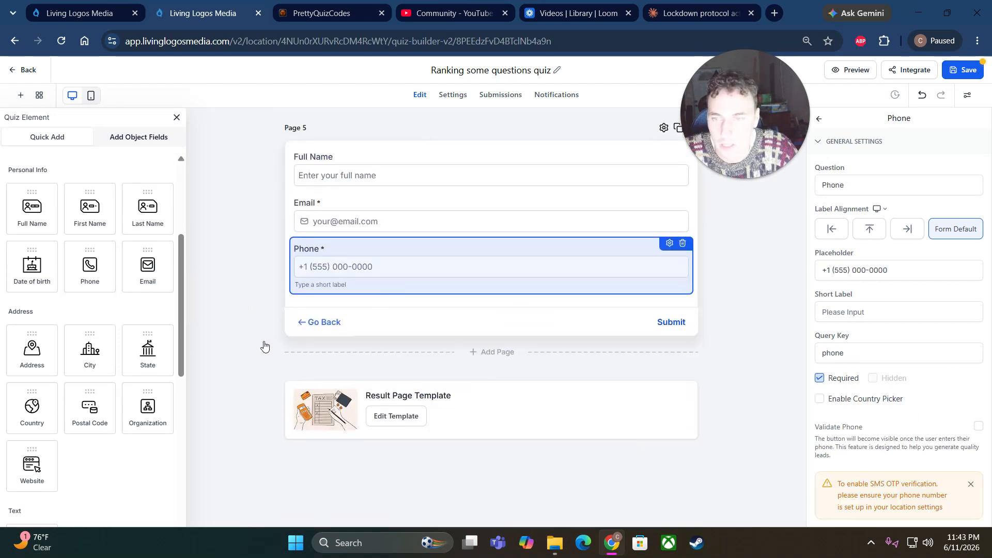
scroll(100, 413, "up", 1)
scroll(93, 403, "down", 7)
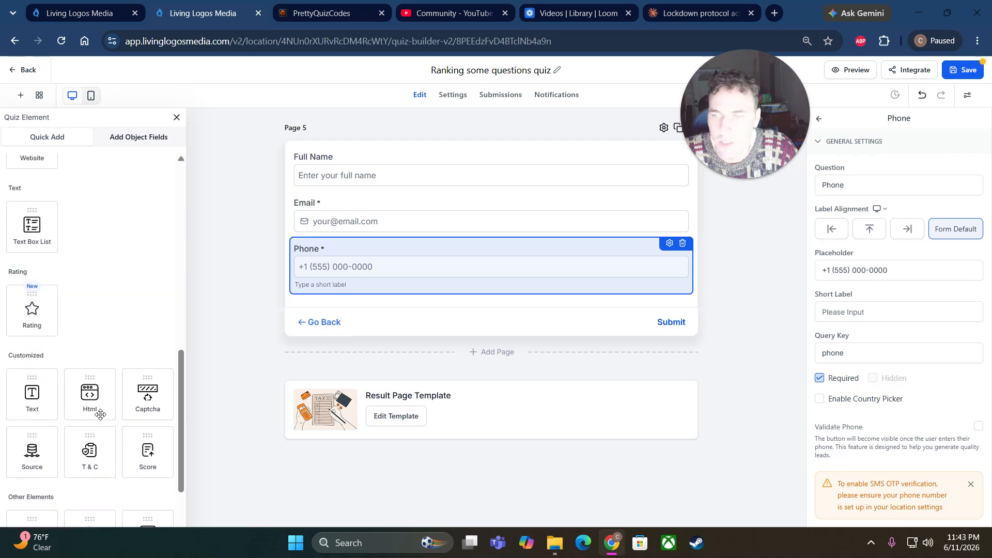
scroll(94, 414, "down", 3)
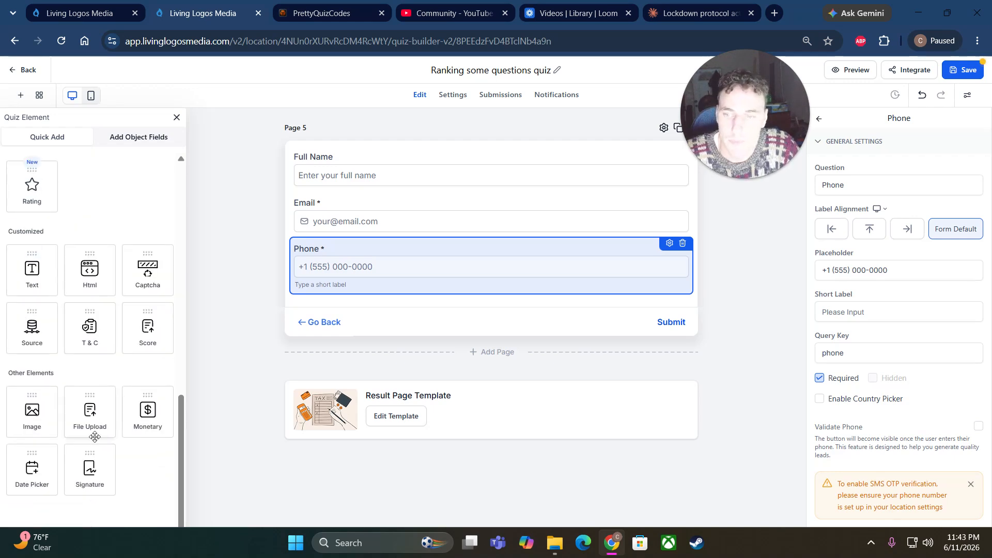
left_click_drag(90, 327, 375, 284)
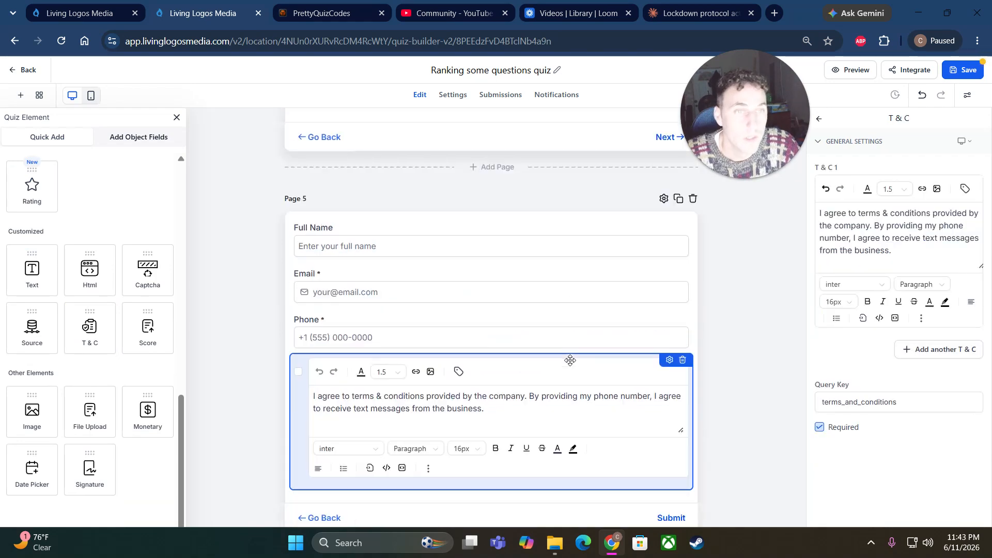
- Add seven more options to the multiple choice question on page 1, up to Option 10
scroll(551, 364, "up", 3)
left_click(377, 164)
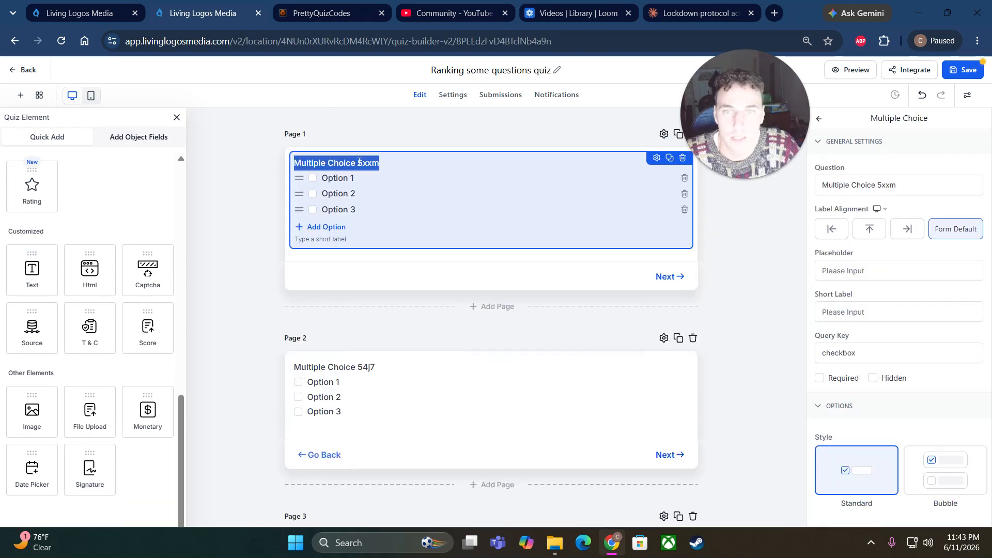
left_click(899, 185)
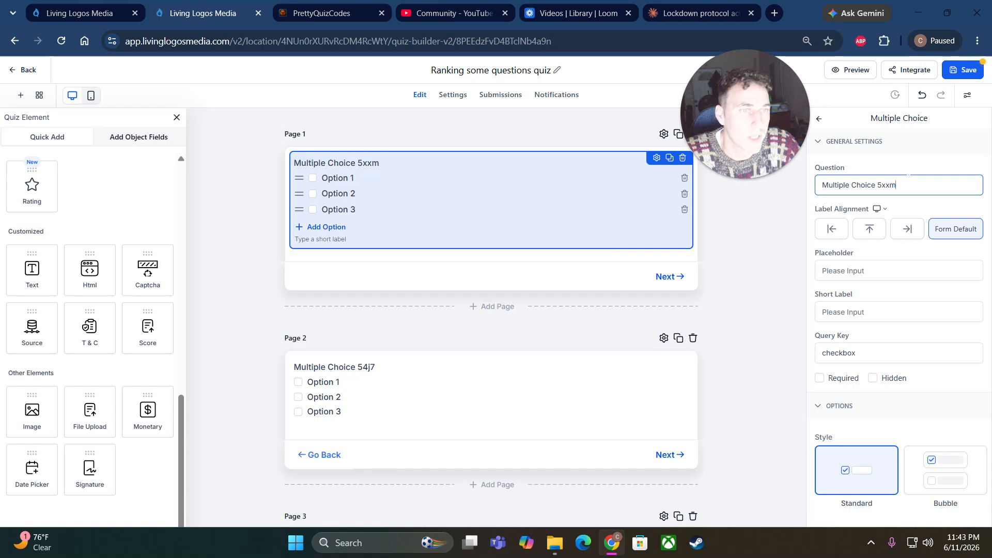
left_click_drag(899, 185, 822, 185)
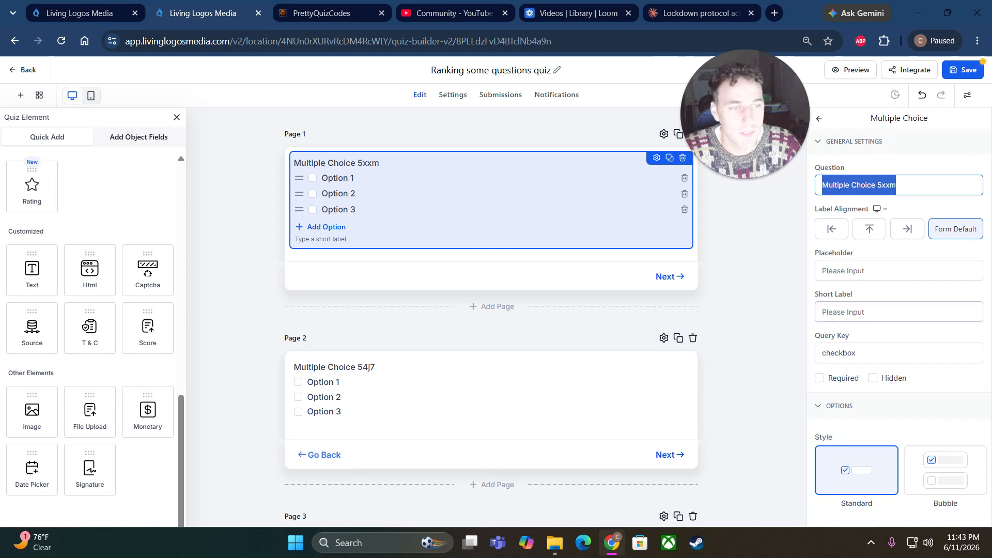
left_click(942, 397)
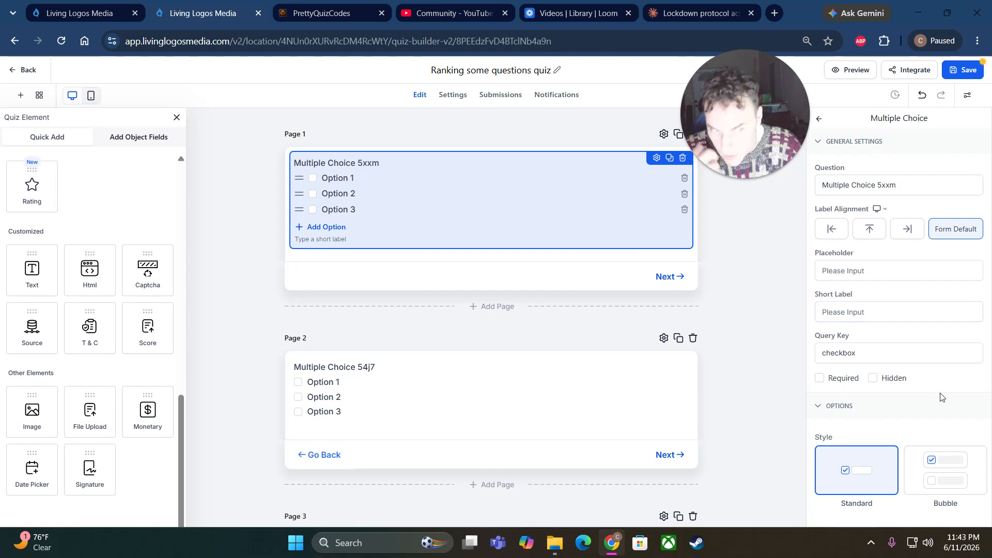
scroll(930, 396, "down", 7)
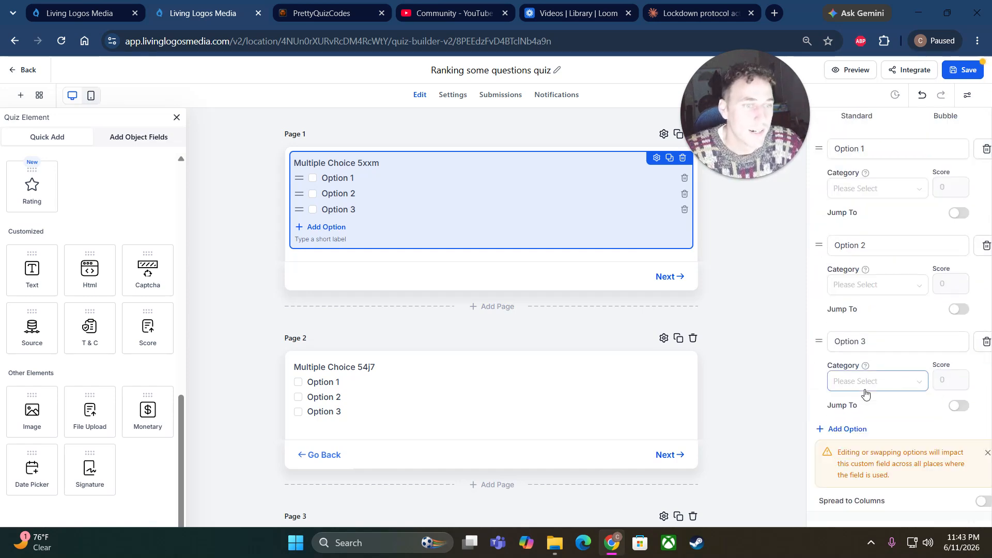
left_click(850, 429)
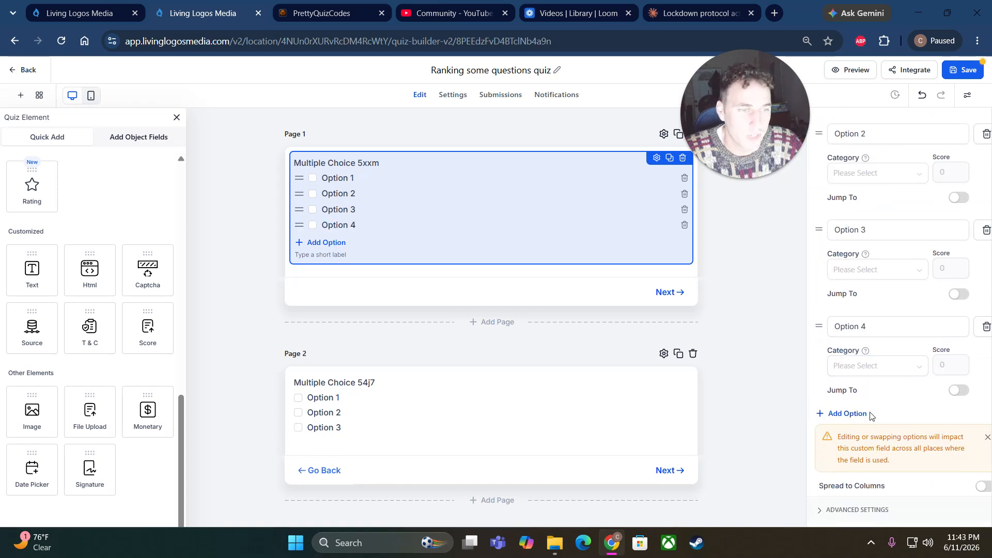
left_click(871, 416)
left_click(869, 417)
left_click(867, 417)
left_click(866, 417)
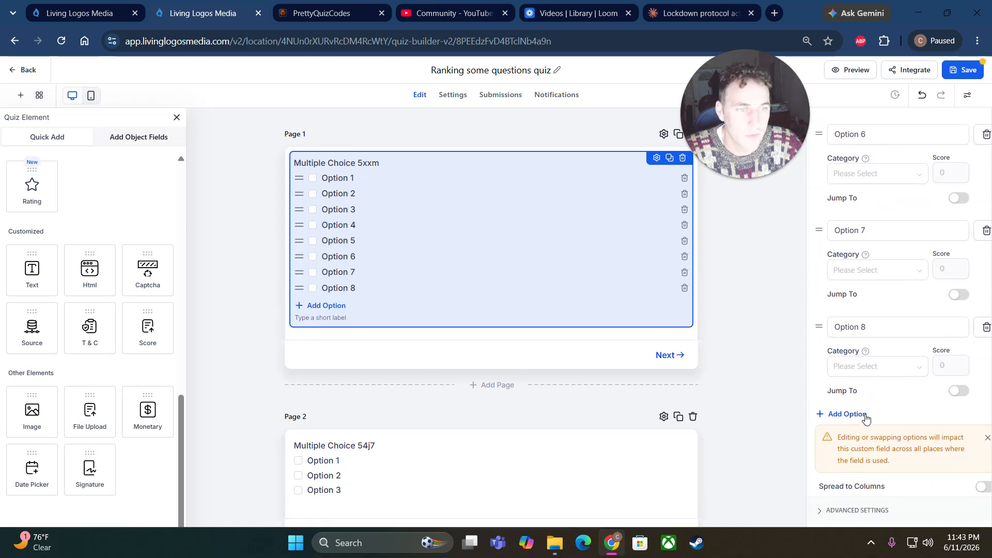
left_click(867, 418)
left_click(866, 417)
- Rename the first option of the page 1 question as 1
scroll(895, 413, "up", 7)
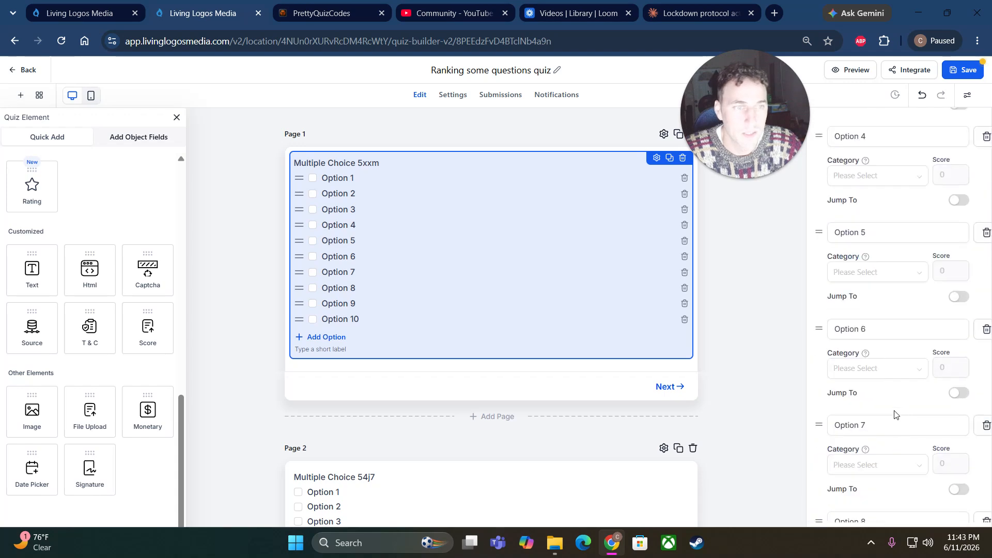
scroll(896, 413, "up", 8)
triple_click(895, 235)
left_click(896, 234)
key("shift+Left")
key("shift+Left")
key("shift+Left")
key("shift+Left")
key("shift+Left")
key("shift+Left")
key("shift+Left")
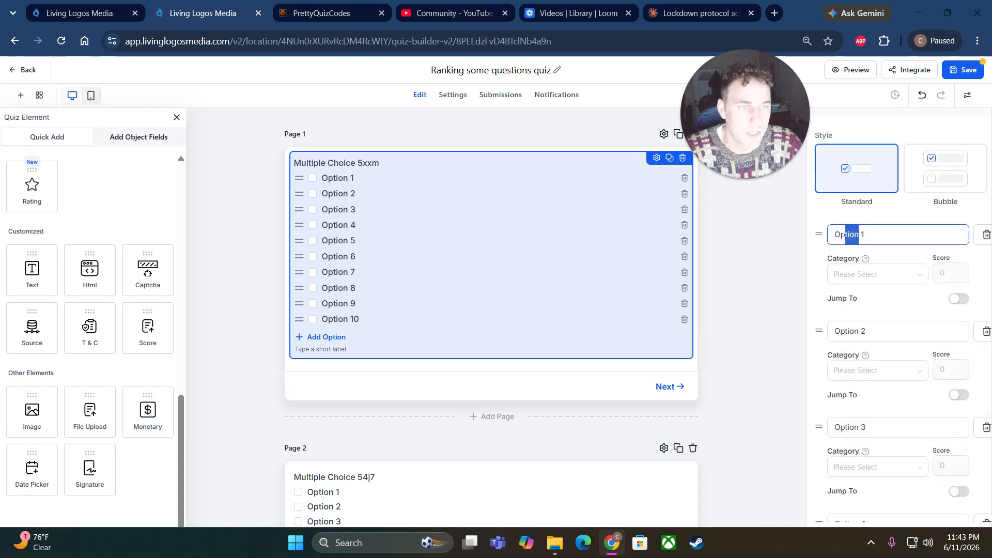
key("BackSpace")
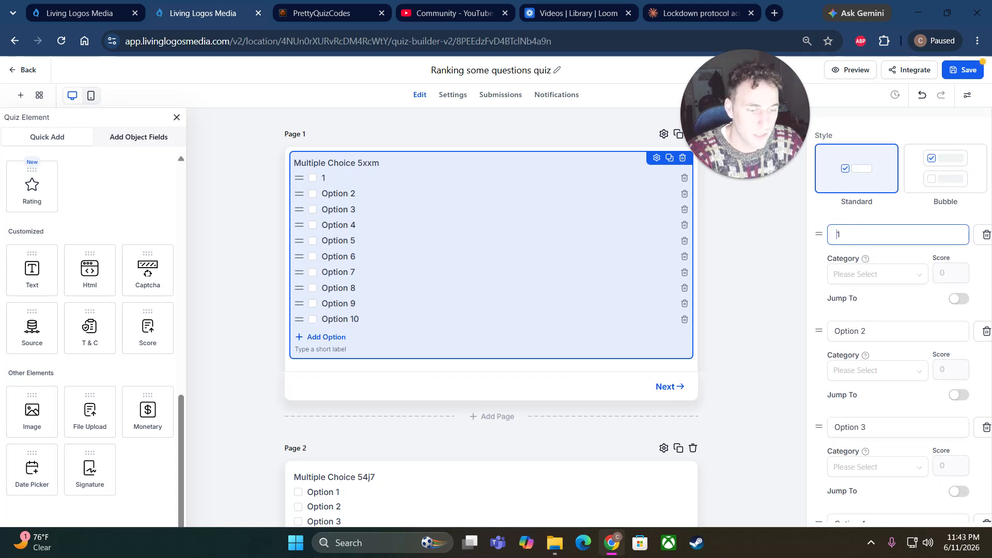
- Rename the remaining options of the page 1 question as the plain numbers 2 through 10
left_click_drag(861, 331, 833, 332)
key("BackSpace")
left_click(862, 427)
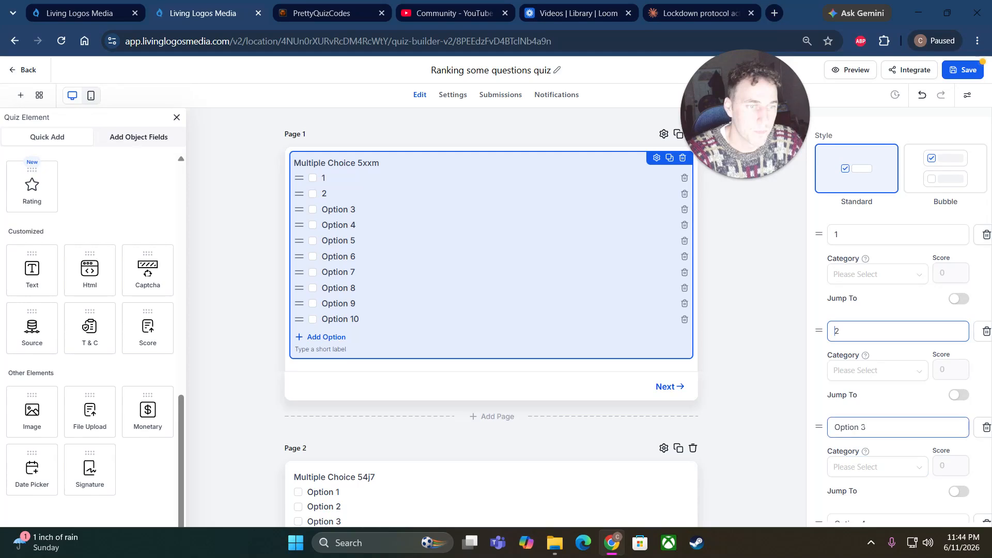
left_click_drag(862, 427, 833, 427)
key("BackSpace")
scroll(862, 426, "down", 2)
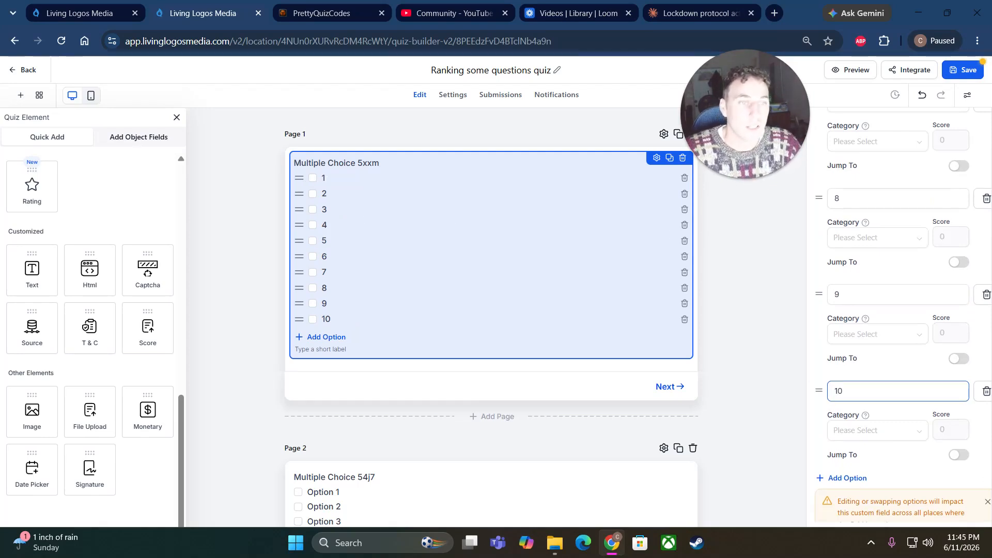
- Assign options 1 and 2 to the Overall Only category with scores of 1 and 2
scroll(897, 382, "up", 10)
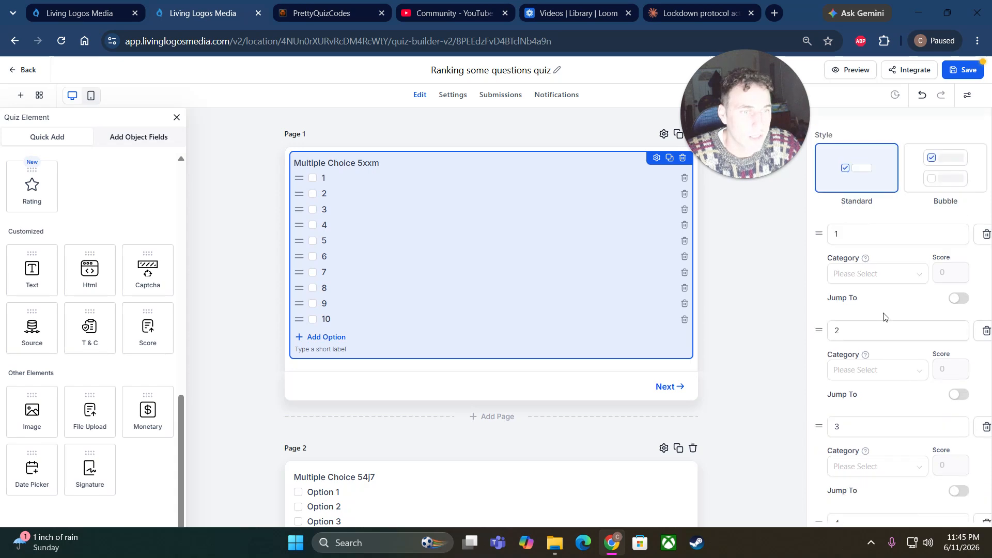
left_click(874, 274)
left_click(886, 298)
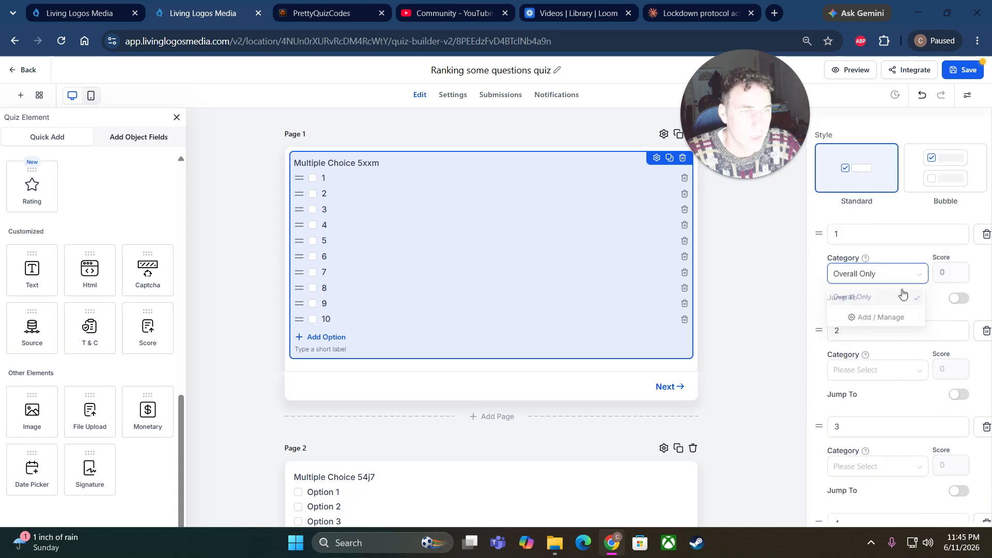
left_click(951, 272)
type("1")
scroll(895, 357, "down", 2)
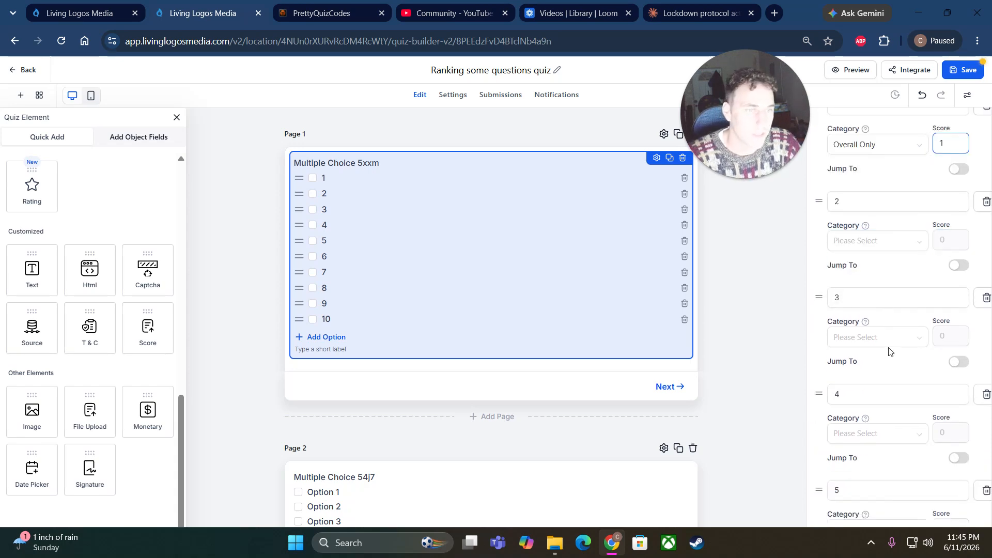
left_click(878, 243)
left_click(881, 264)
double_click(942, 240)
type("2")
- Assign options 3 and 4 to the Overall Only category with scores of 3 and 4
left_click(878, 337)
left_click(876, 361)
double_click(941, 335)
type("3")
left_click(897, 434)
left_click(887, 459)
double_click(941, 433)
type("4")
- Assign options 5 and 6 to the Overall Only category with scores of 5 and 6
scroll(899, 445, "down", 3)
left_click(888, 402)
left_click(879, 424)
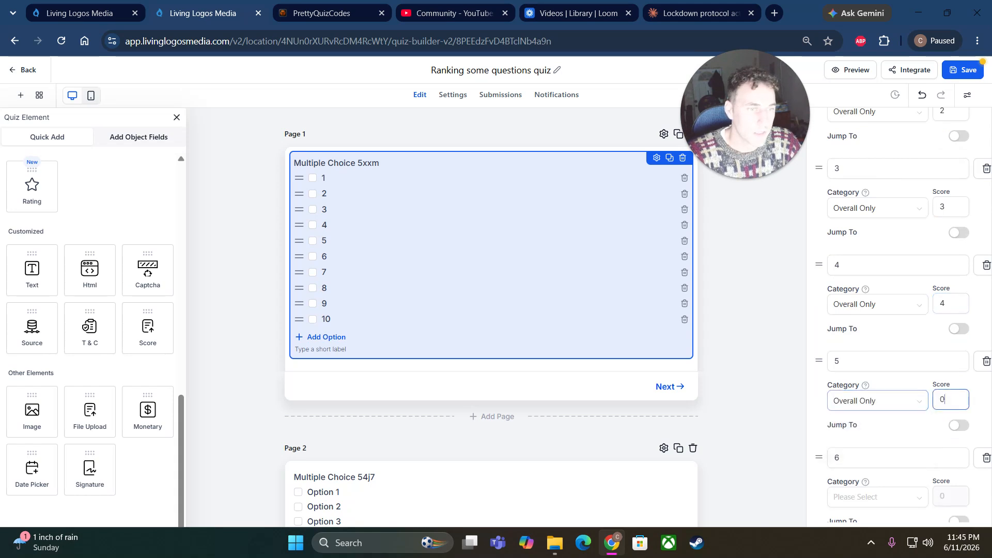
double_click(941, 400)
type("5")
scroll(910, 393, "down", 3)
left_click(878, 368)
left_click(873, 393)
double_click(948, 367)
type("6")
- Assign options 7 and 8 to the Overall Only category with scores of 7 and 8
scroll(918, 383, "down", 3)
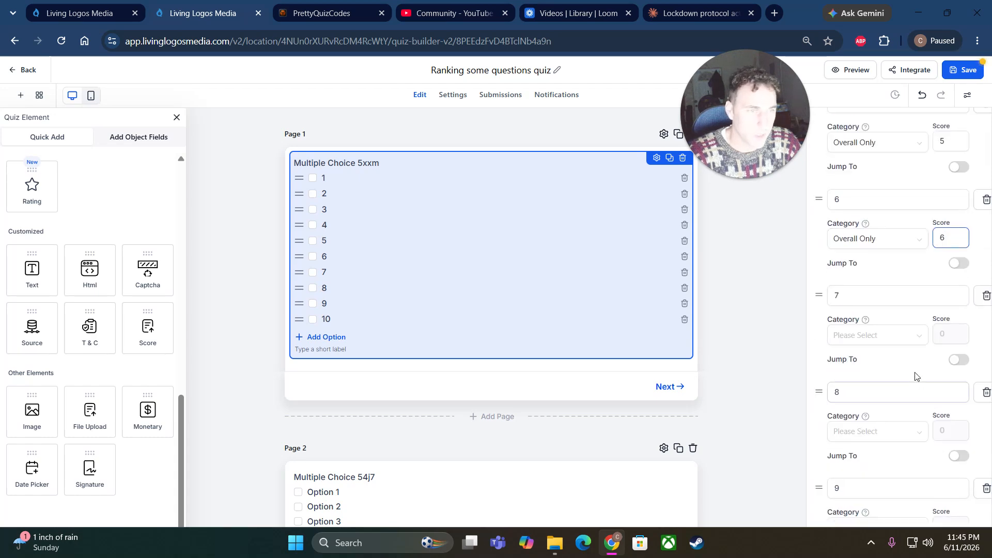
left_click(915, 335)
left_click(881, 357)
double_click(942, 335)
type("7")
scroll(925, 372, "down", 3)
left_click(908, 244)
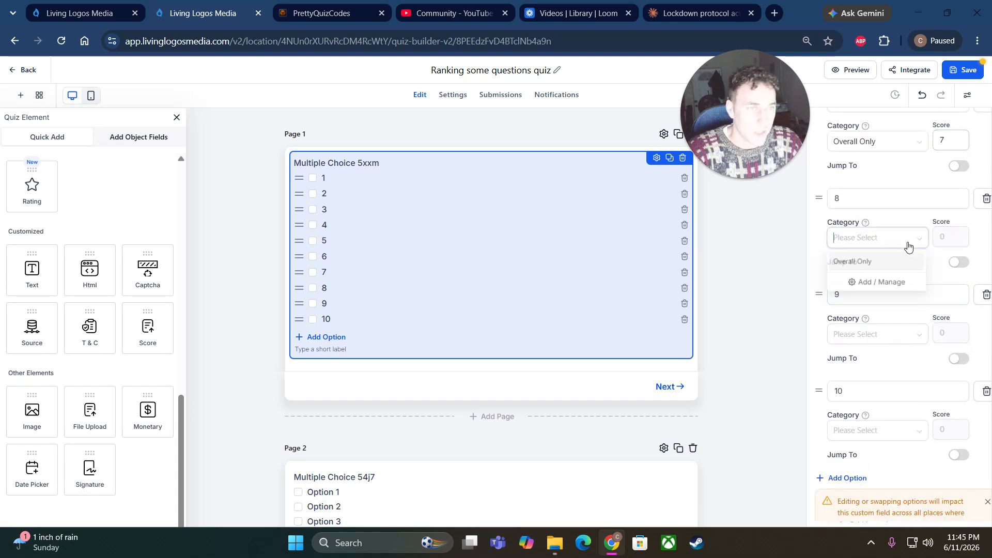
left_click(857, 262)
double_click(942, 238)
type("8")
- Assign options 9 and 10 to the Overall Only category with scores of 9 and 10
left_click(914, 334)
left_click(881, 356)
left_click(957, 325)
double_click(943, 333)
type("9")
scroll(950, 380, "down", 2)
left_click(893, 365)
left_click(880, 391)
double_click(943, 365)
type("10")
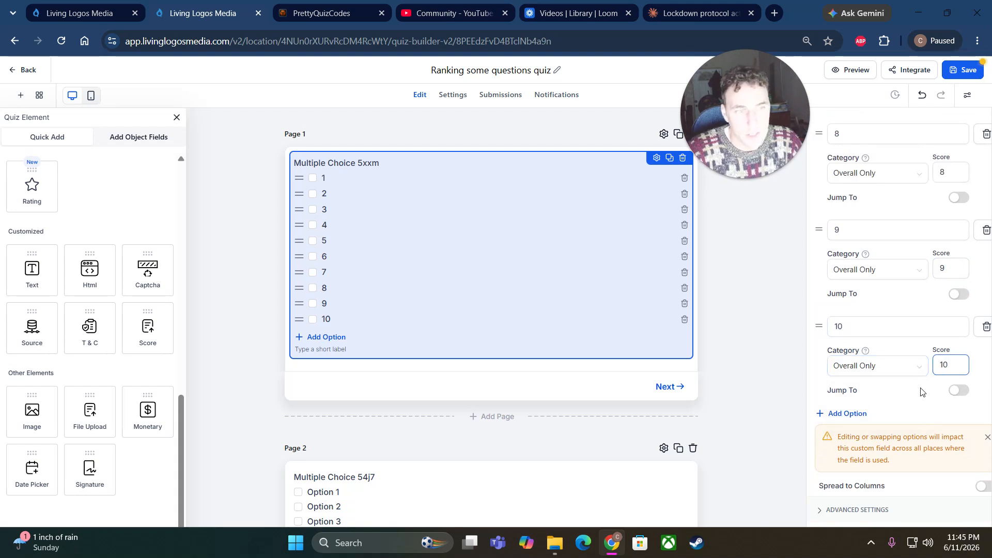
left_click(921, 393)
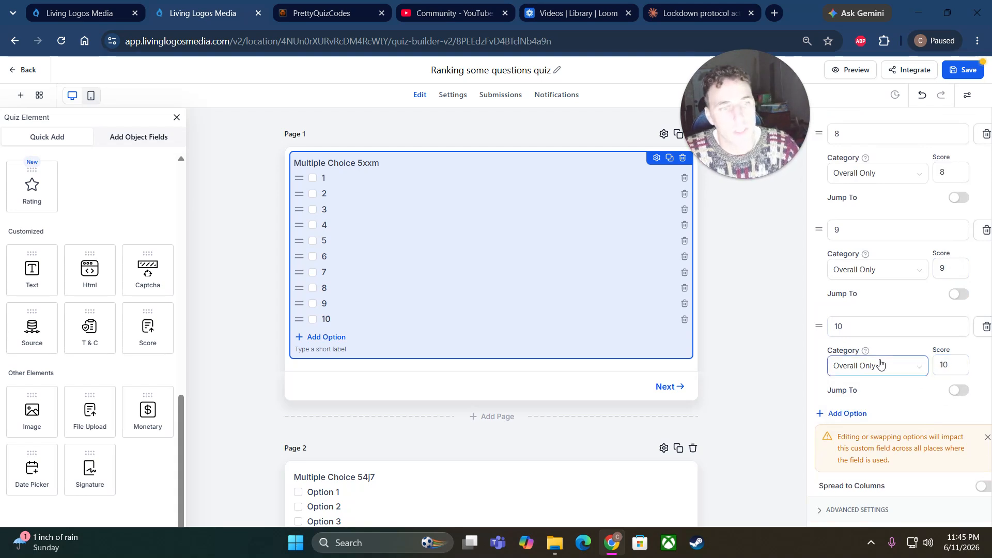
left_click(956, 365)
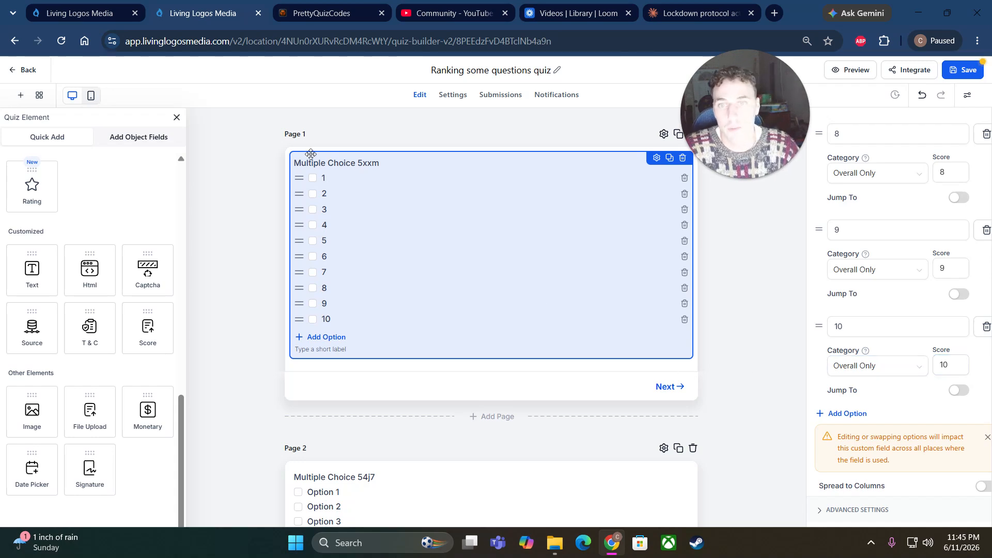
- Change the question text of the page 1 multiple choice question to "Rank your"
scroll(272, 213, "down", 9)
scroll(281, 287, "down", 3)
scroll(300, 294, "up", 10)
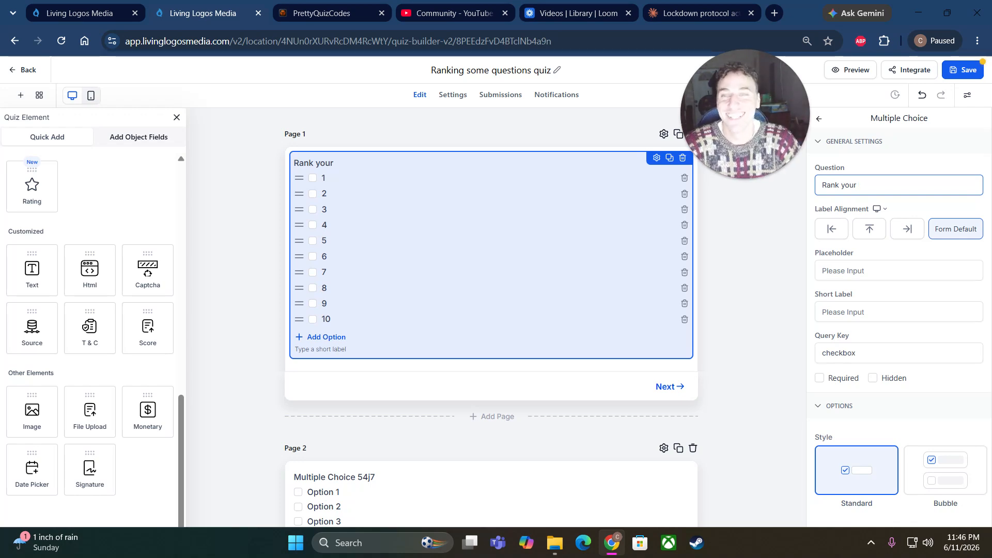
key("Tab")
key("Tab")
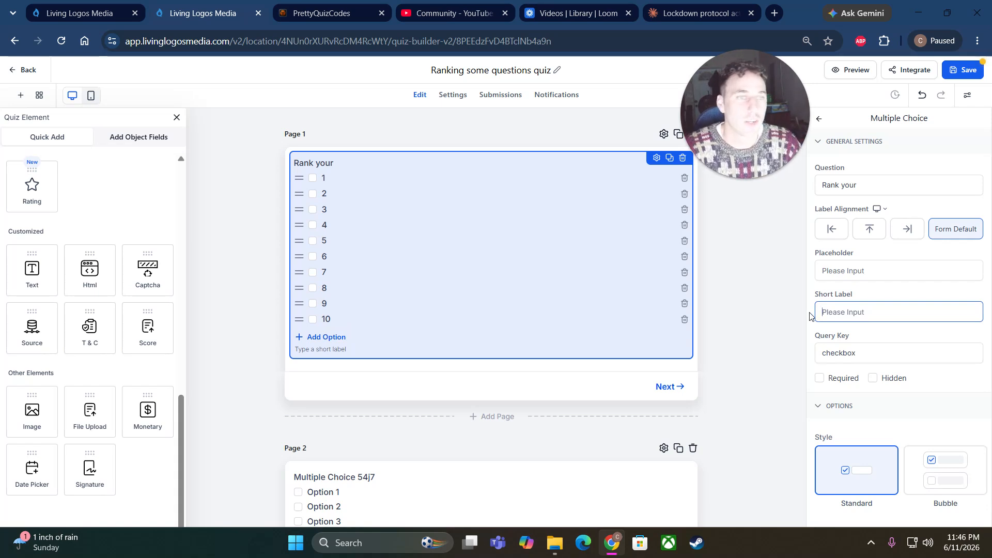
- Replace the page 1 question text with "How likely are you to eat an entire chocolate bar?"
triple_click(869, 183)
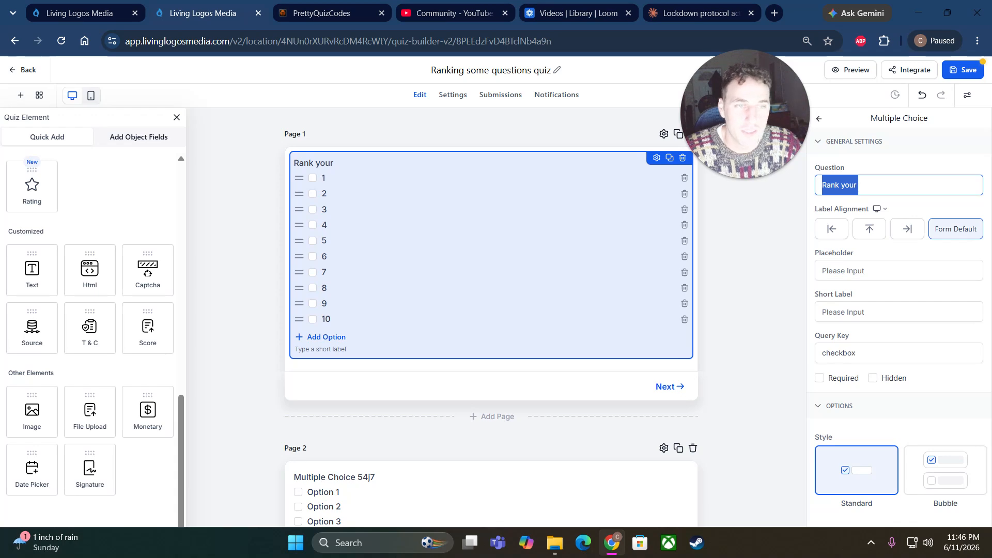
left_click(869, 184)
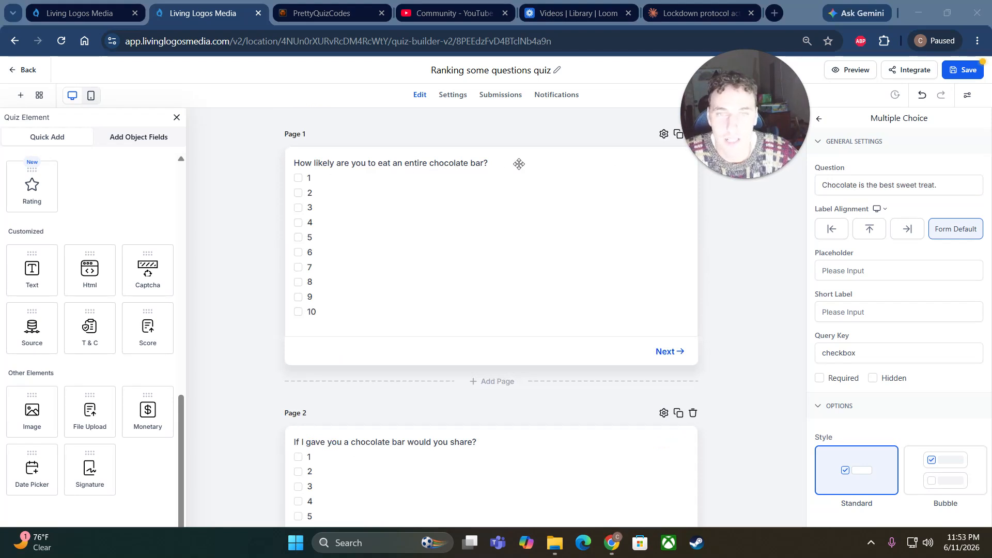
left_click(880, 185)
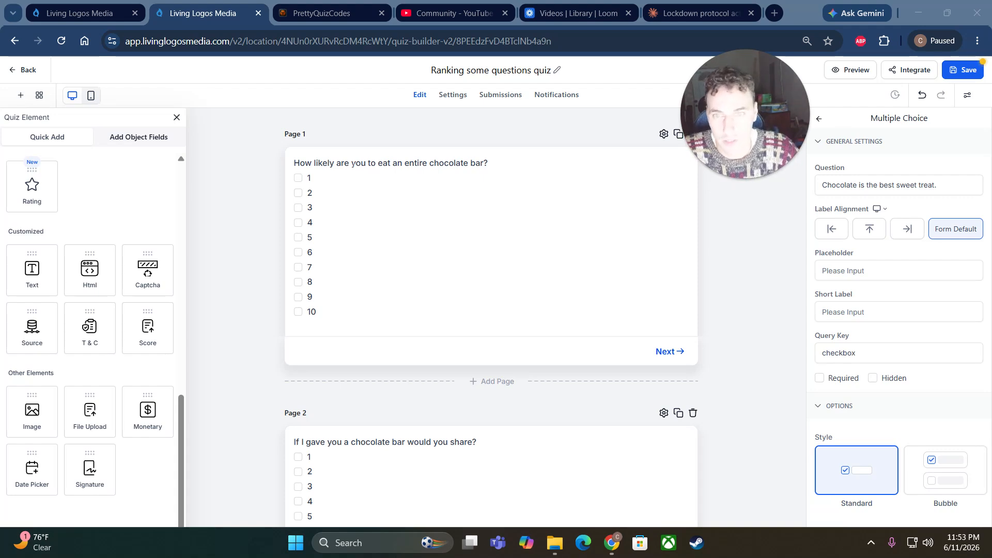
- Review the questions and 1 to 10 answer options on every page of the quiz
scroll(491, 319, "down", 4)
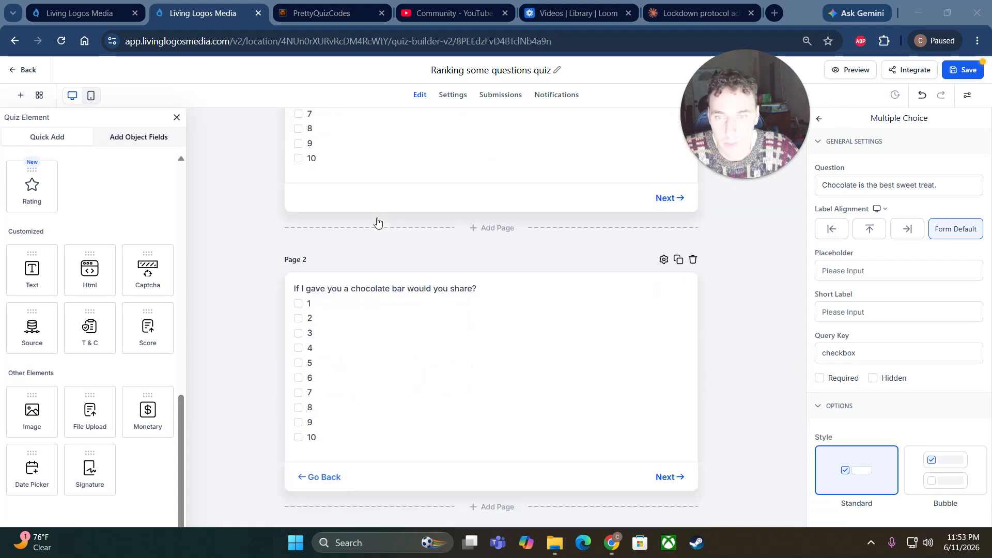
scroll(396, 255, "down", 5)
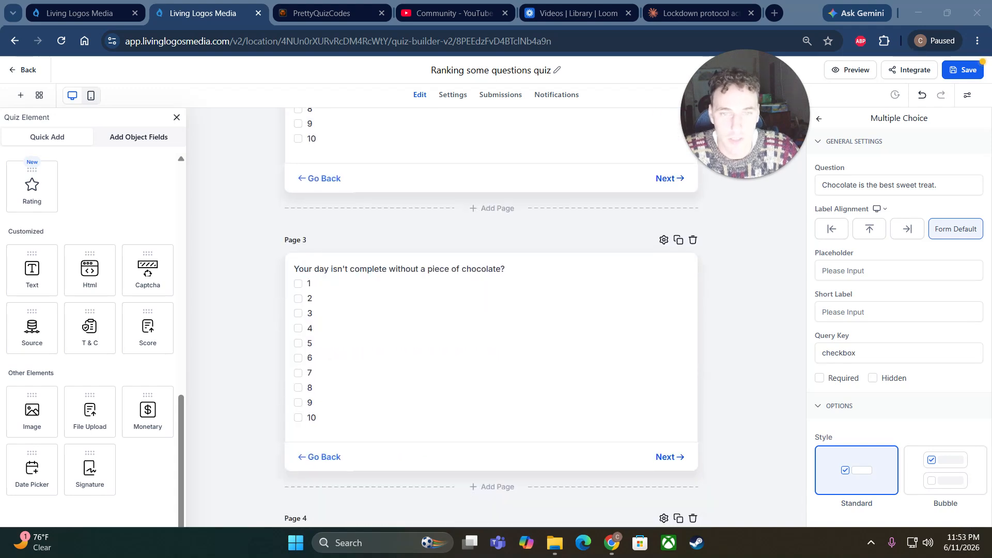
scroll(486, 299, "down", 5)
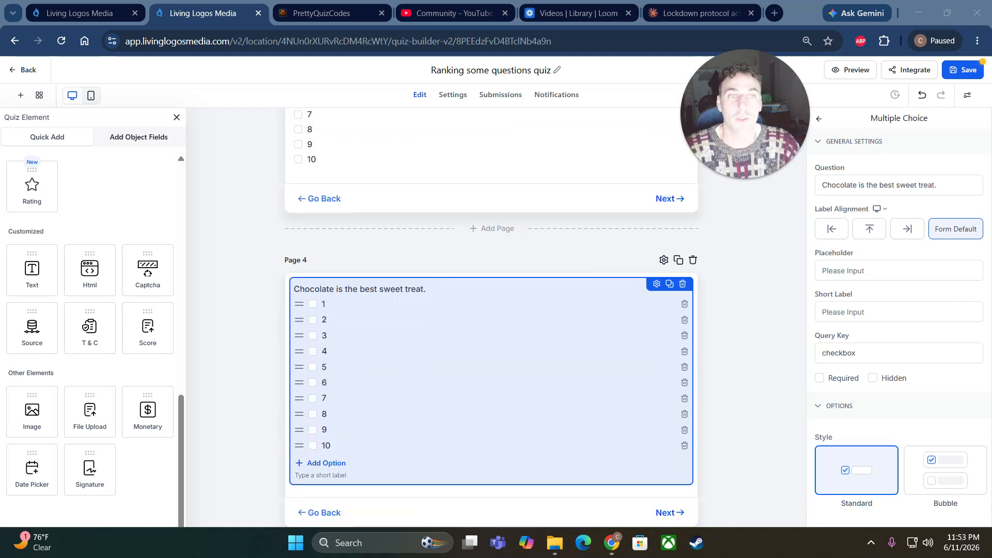
scroll(418, 296, "down", 3)
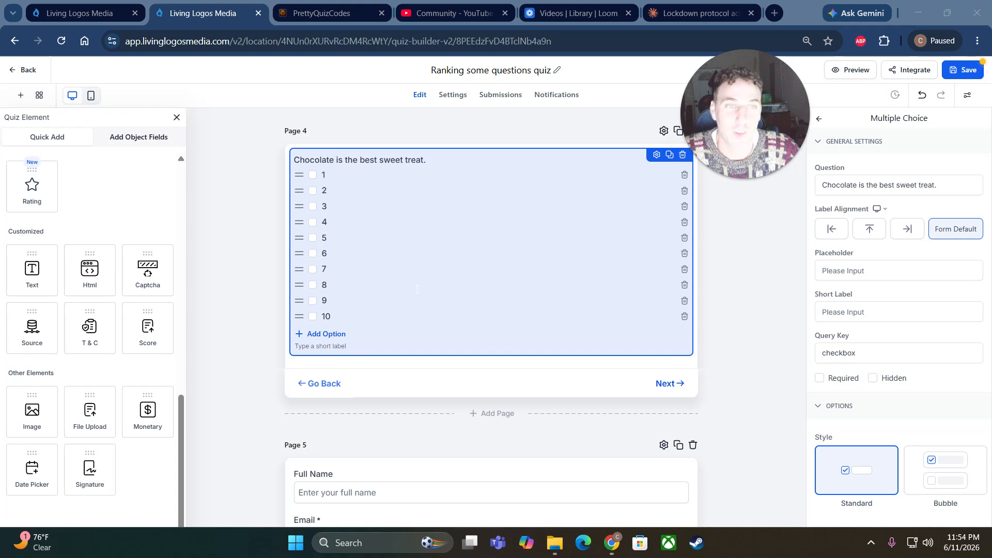
scroll(423, 289, "down", 4)
scroll(428, 286, "up", 20)
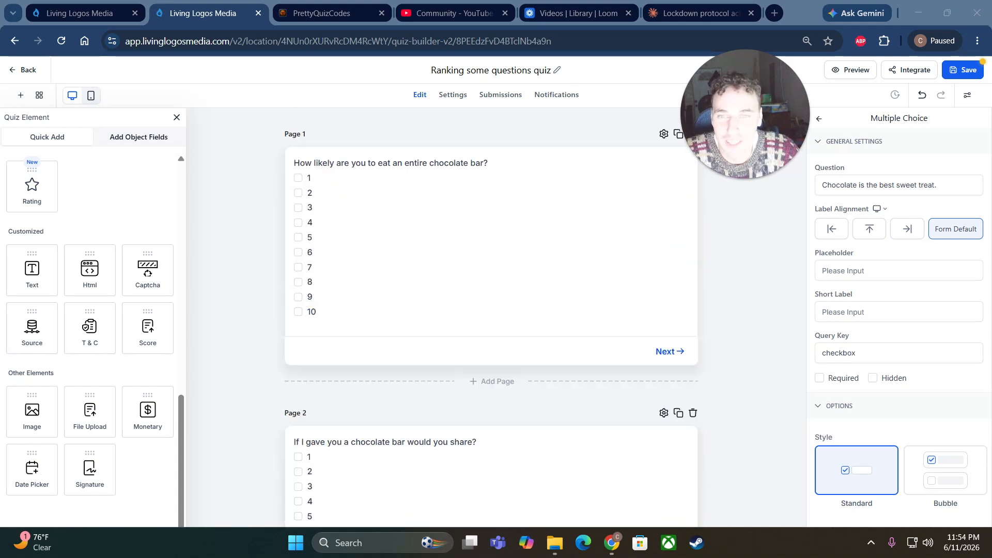
- Check the category and score of each option in the page 1 question, and look over the remaining pages
left_click(362, 168)
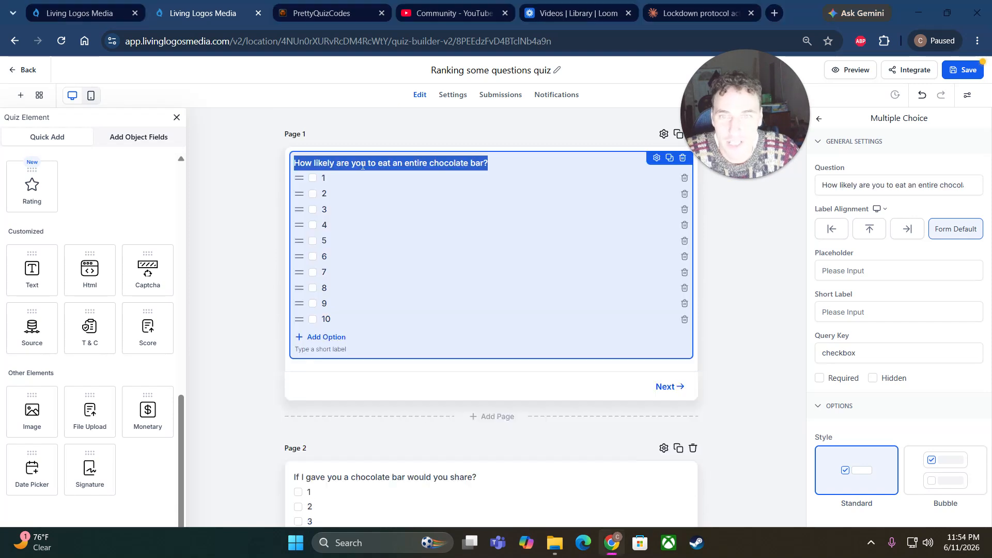
scroll(928, 295, "down", 7)
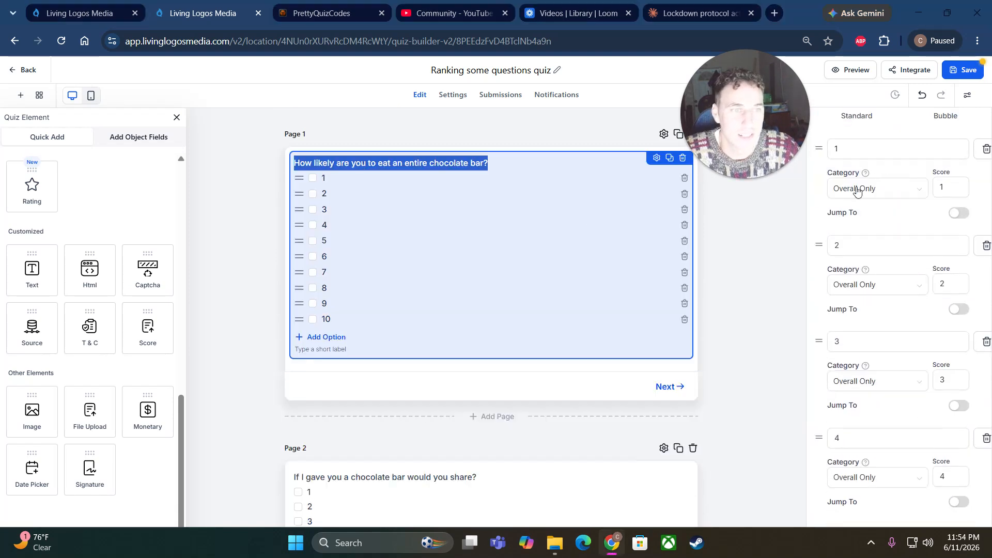
scroll(955, 366, "down", 4)
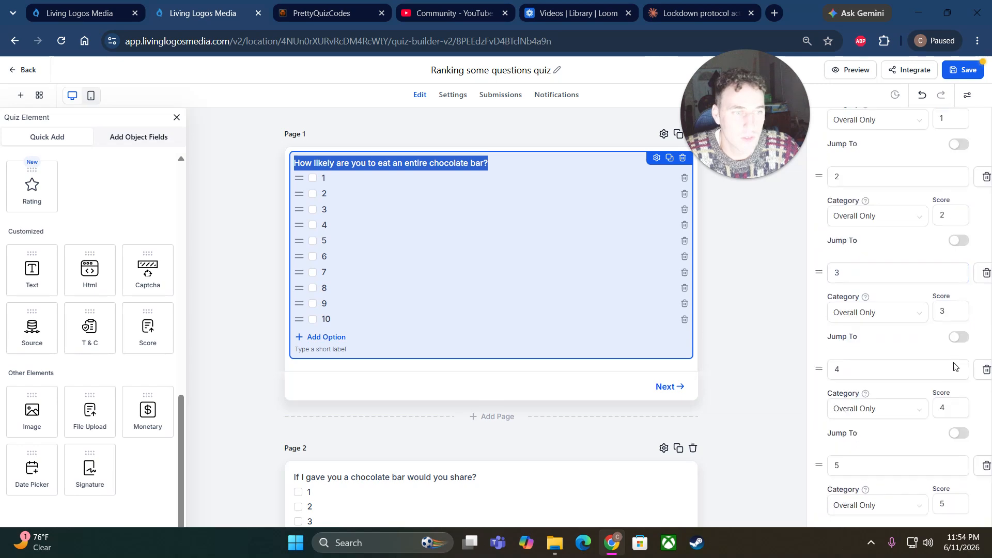
scroll(955, 366, "down", 10)
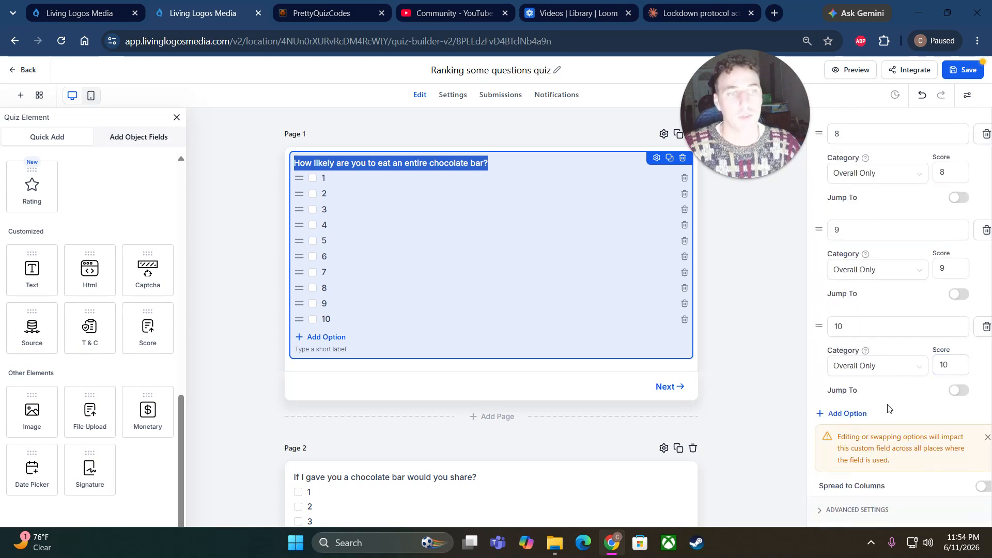
scroll(450, 295, "down", 6)
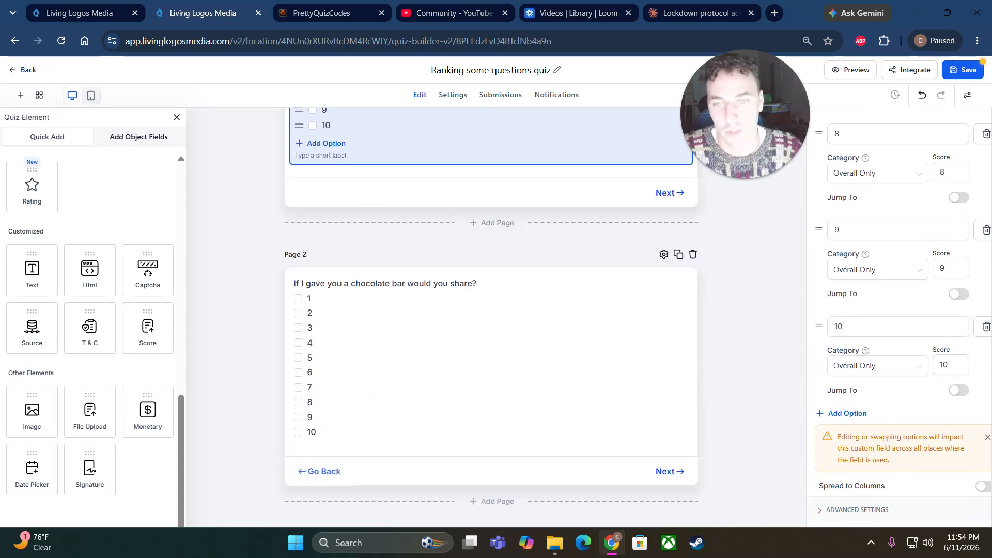
scroll(496, 302, "down", 10)
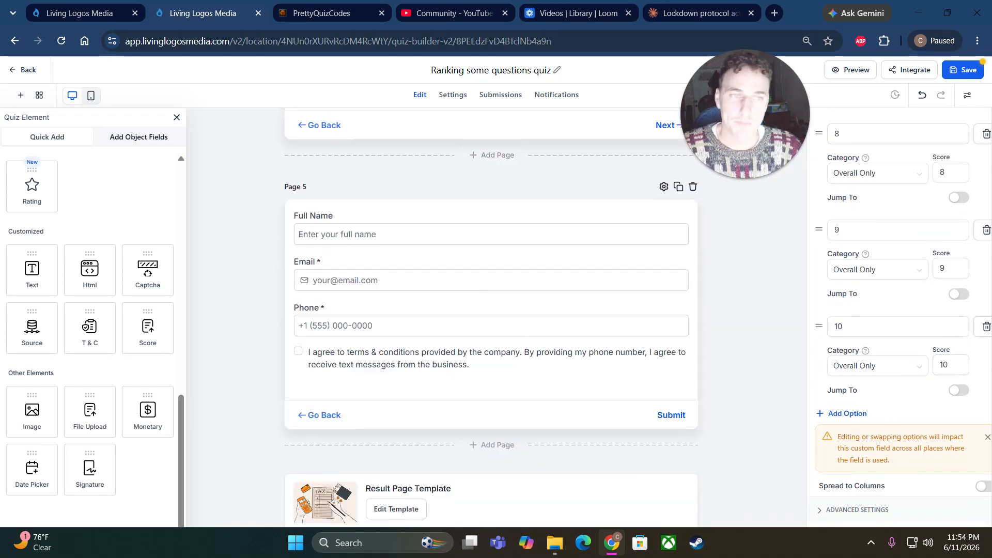
- Try Redirect to URL and Message as the quiz's on-submit action
left_click(456, 98)
left_click(377, 186)
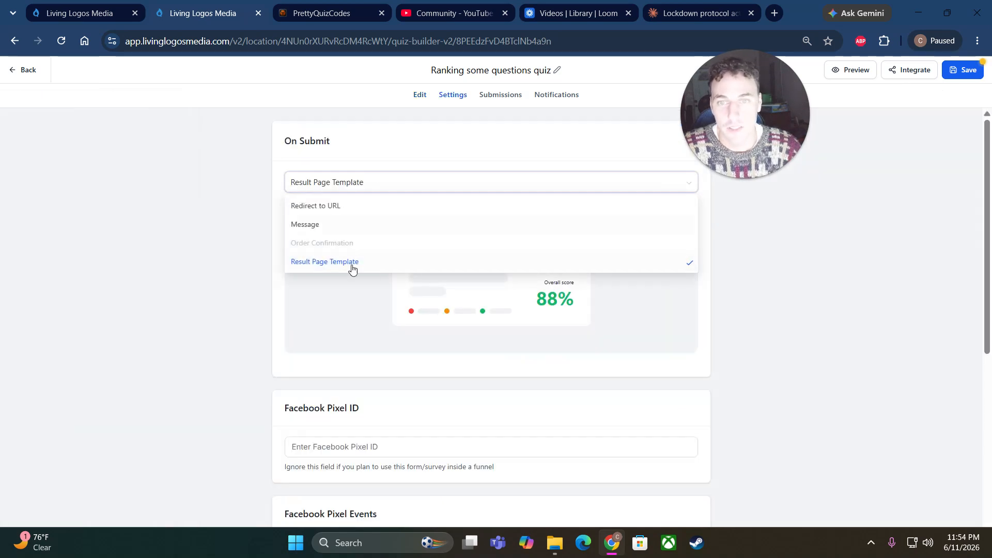
left_click(352, 206)
left_click(381, 188)
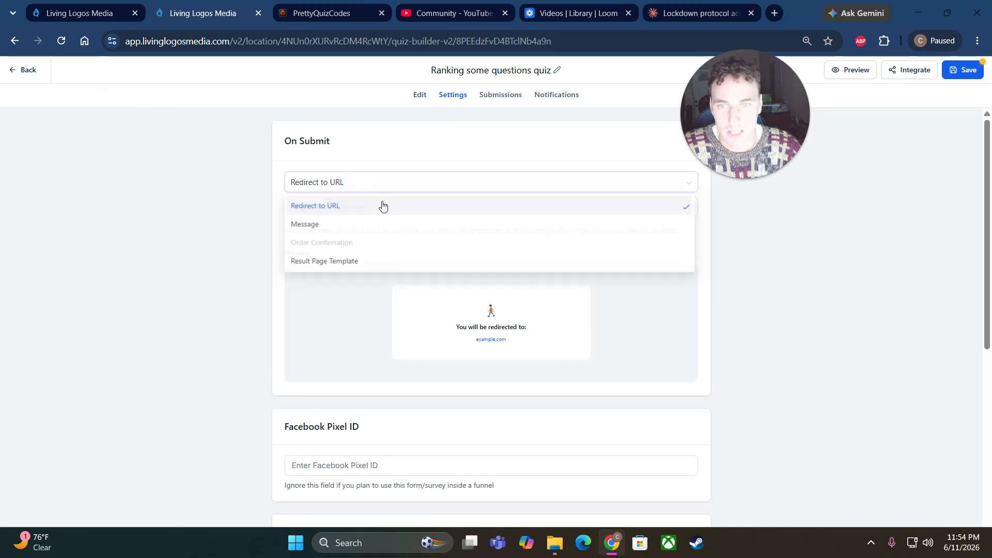
left_click(328, 227)
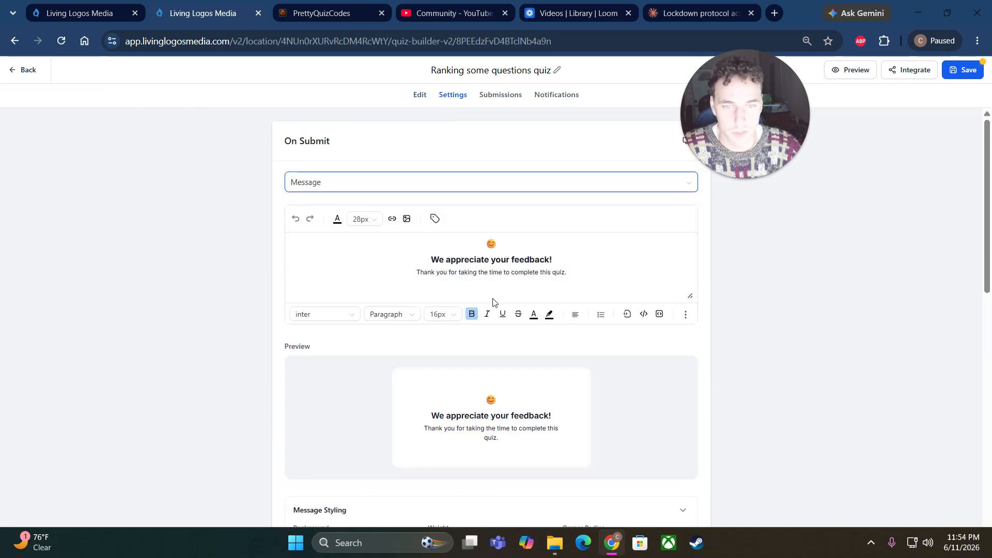
- Enable the Back Button and Scroll to Top options in the quiz settings
scroll(486, 332, "down", 3)
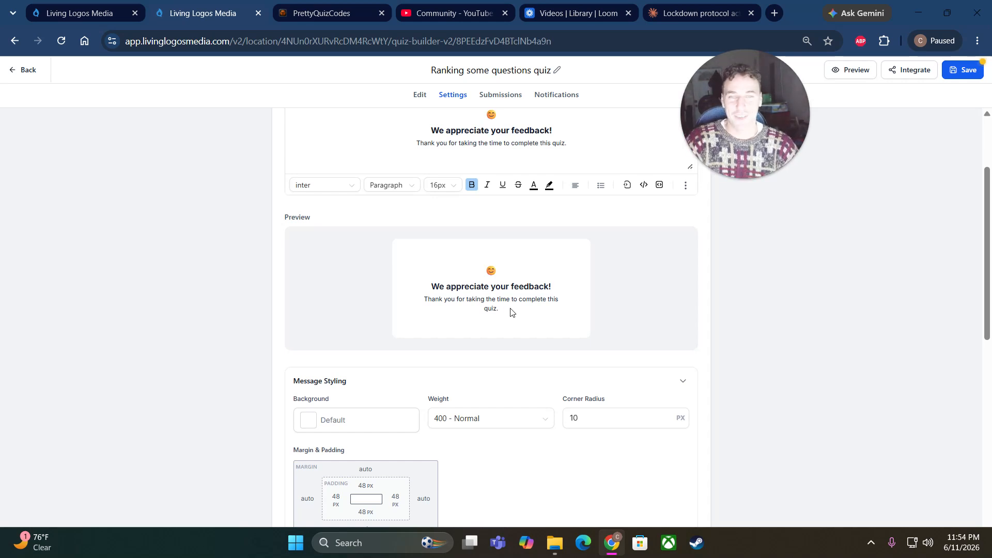
scroll(383, 302, "down", 10)
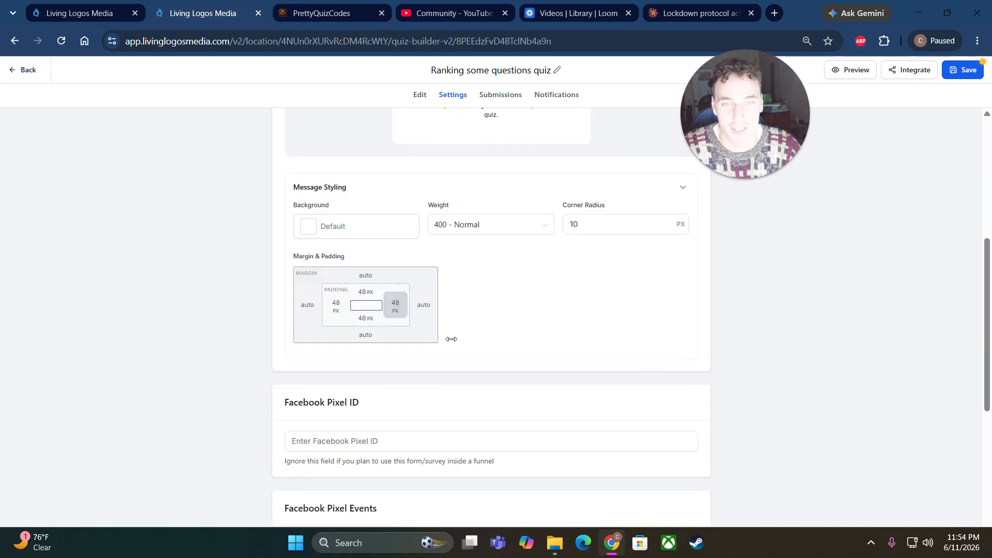
left_click(295, 272)
left_click(294, 372)
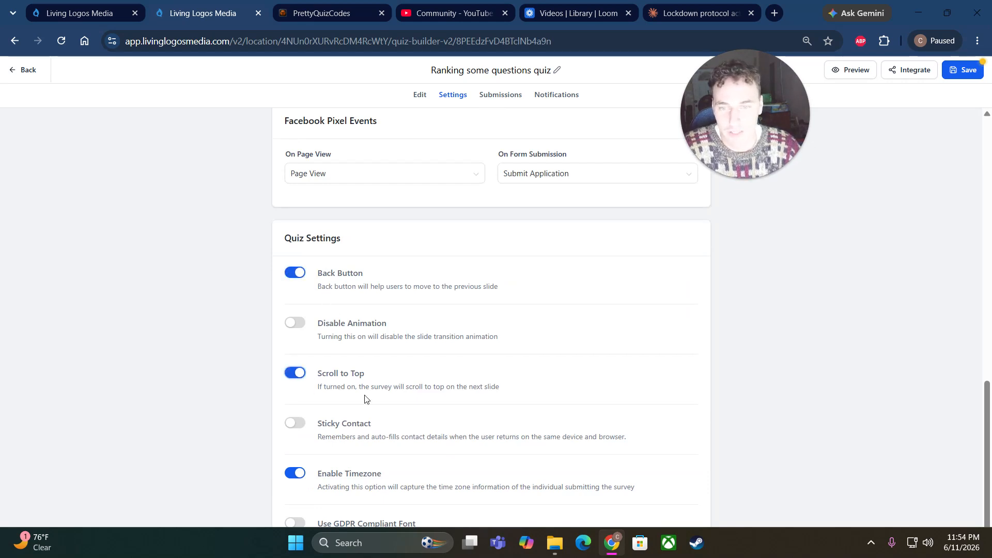
scroll(459, 370, "down", 1)
scroll(478, 368, "up", 10)
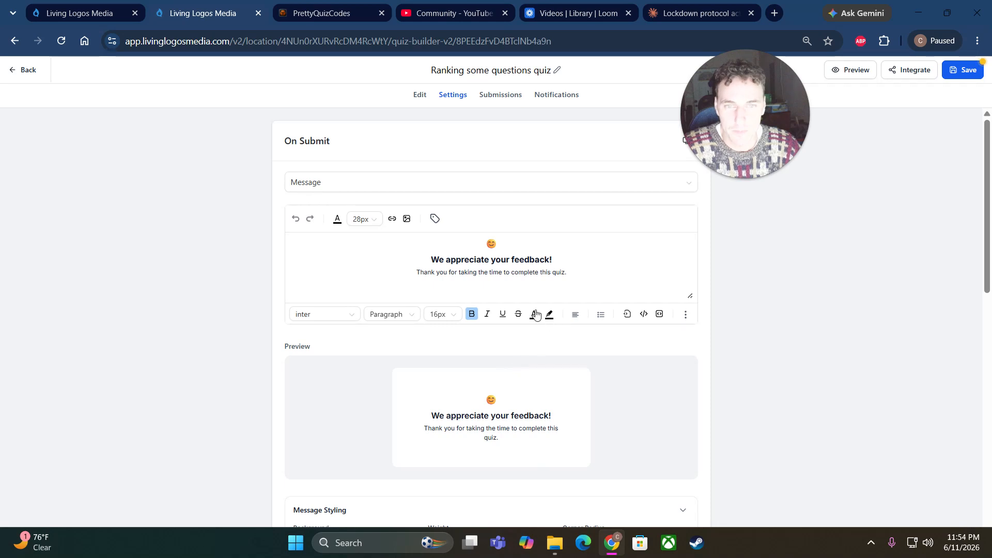
left_click(456, 187)
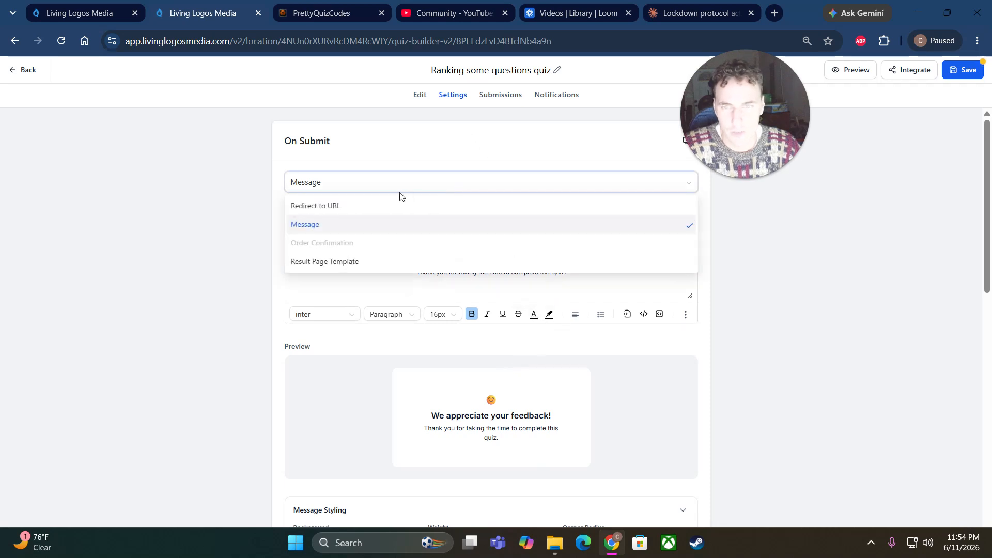
left_click(367, 206)
type("https://prettyqu")
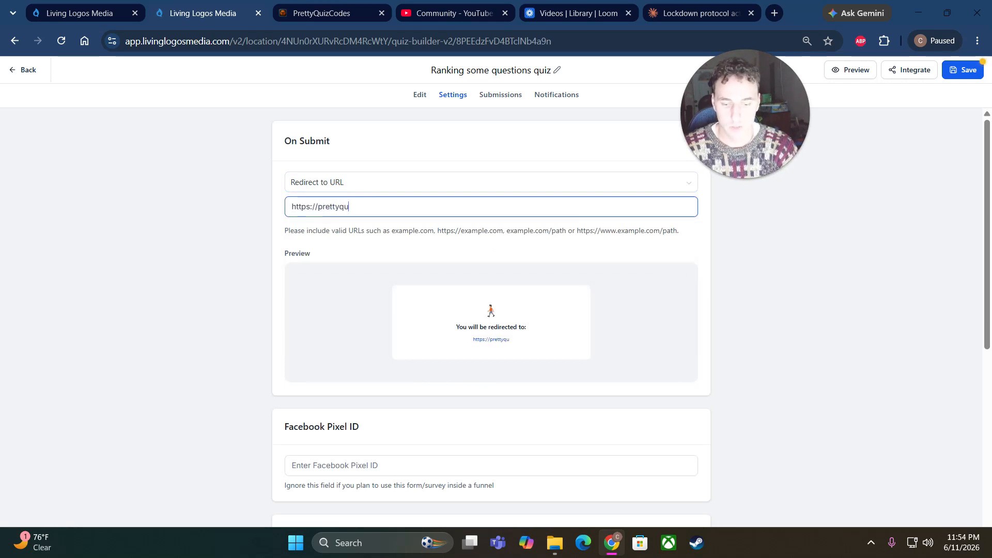
type("izcodes.com")
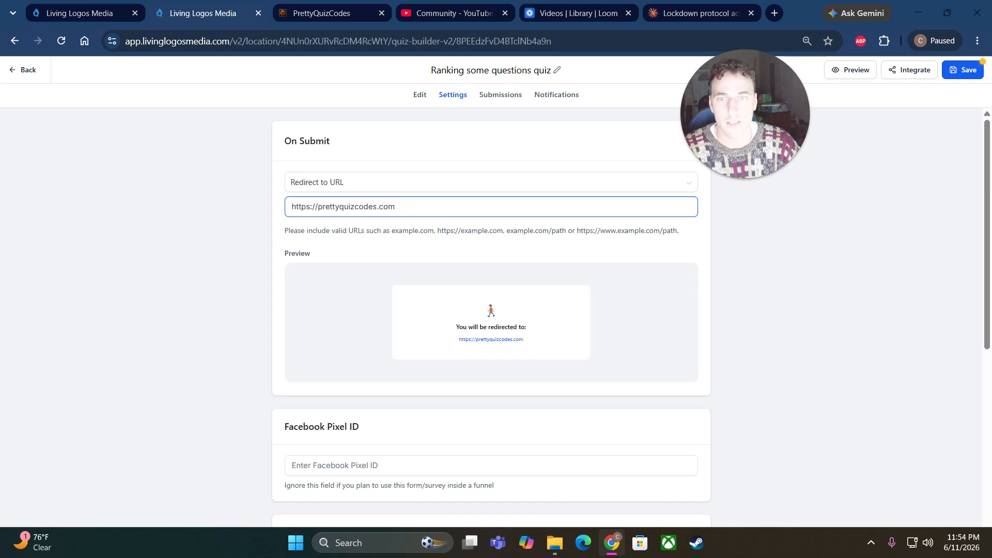
left_click(748, 228)
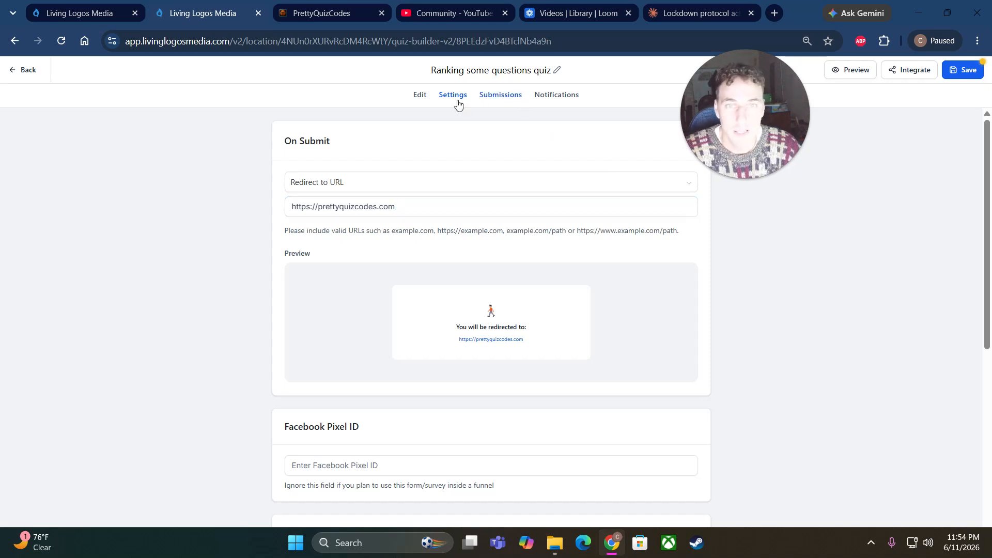
left_click(420, 95)
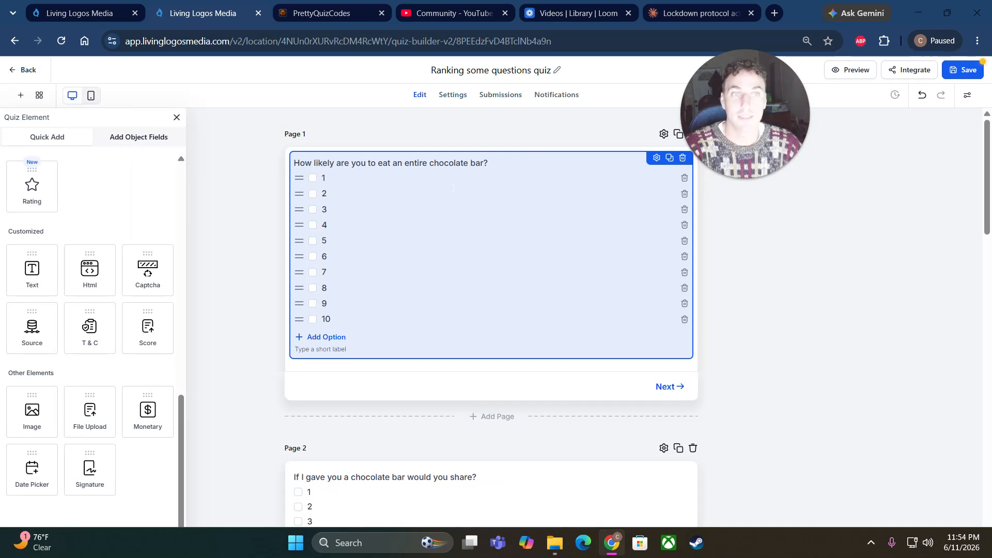
left_click(958, 68)
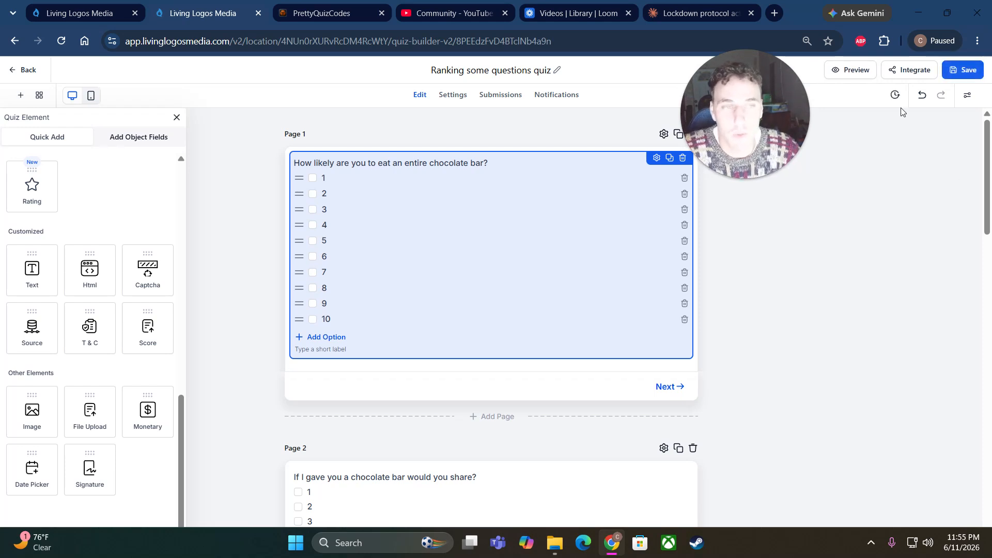
- Preview the quiz, answer the first question with 5 and advance to the second question
left_click(850, 70)
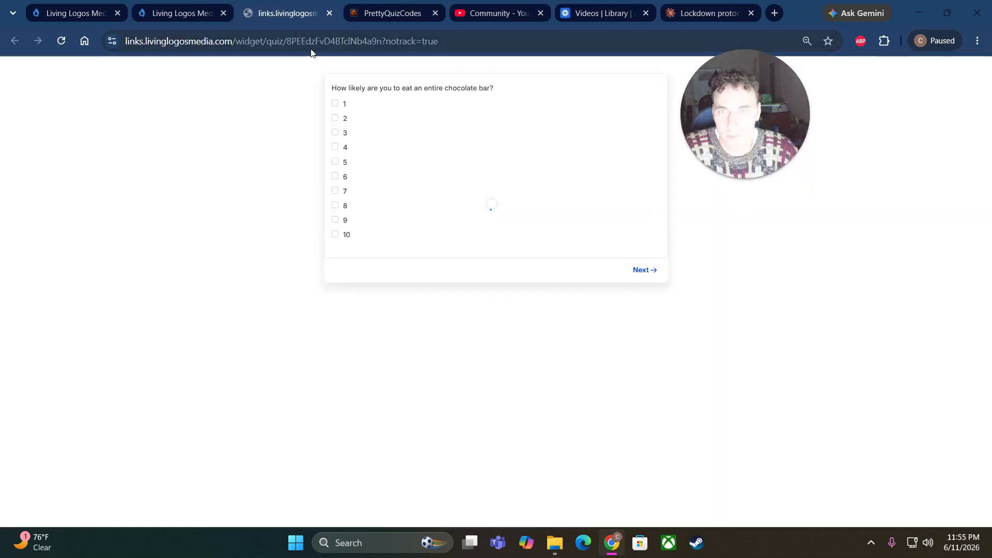
left_click(336, 161)
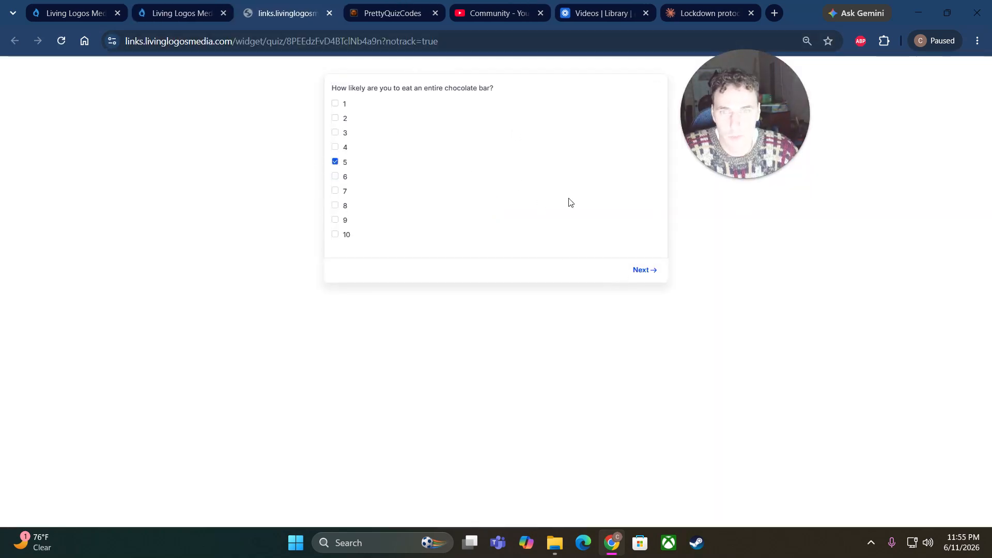
left_click(641, 271)
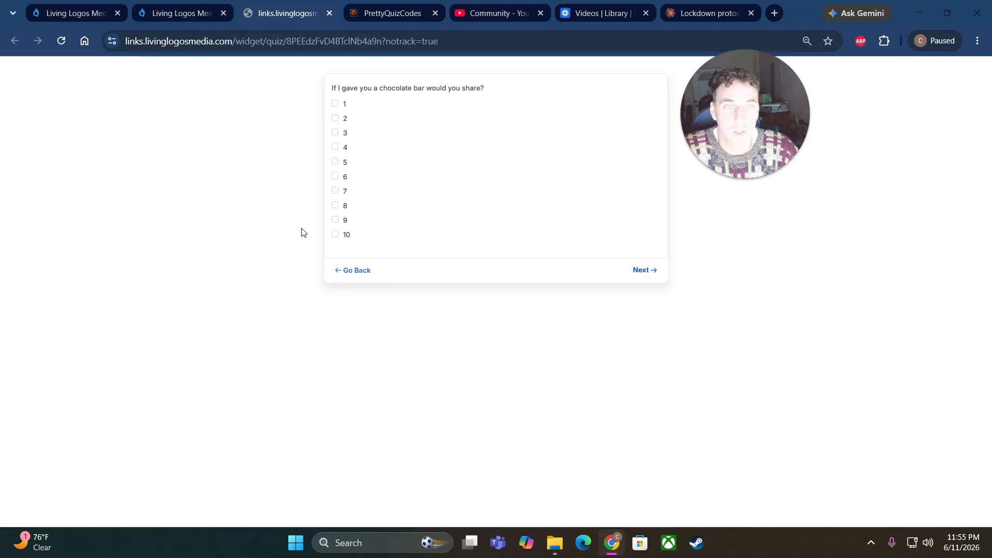
- Set the first question's short label to "strongly disagree to Strongly agree" in the quiz editor and save the quiz
left_click(159, 15)
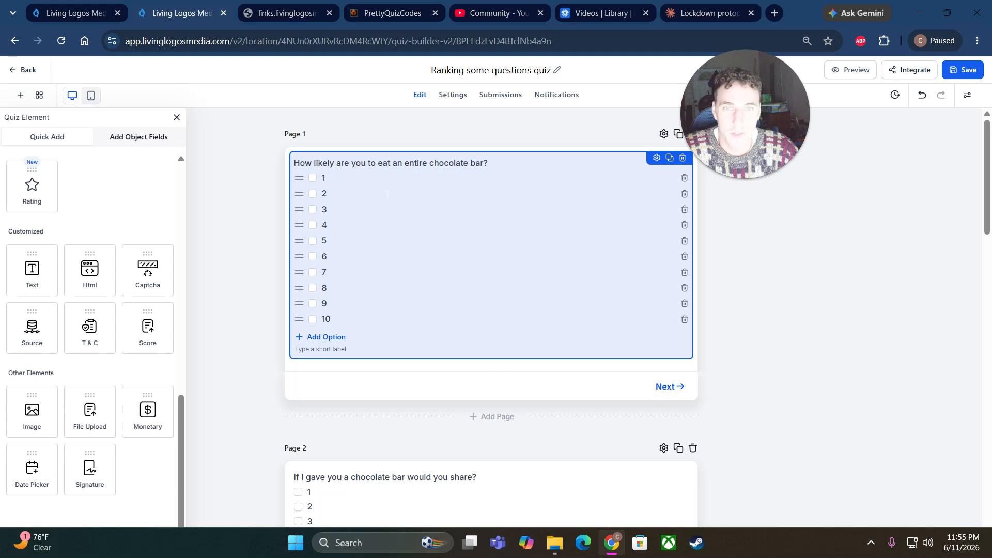
left_click(657, 158)
left_click(899, 312)
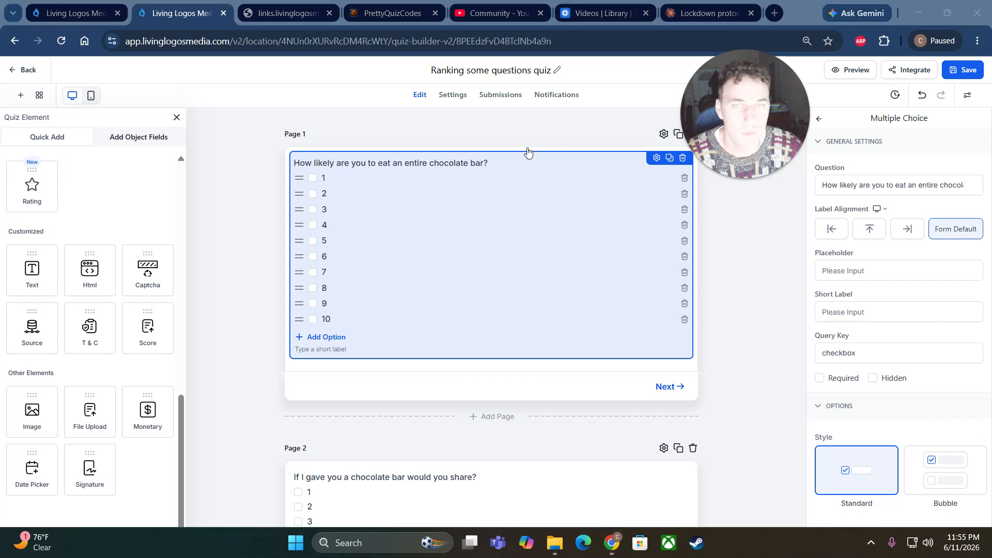
left_click(826, 312)
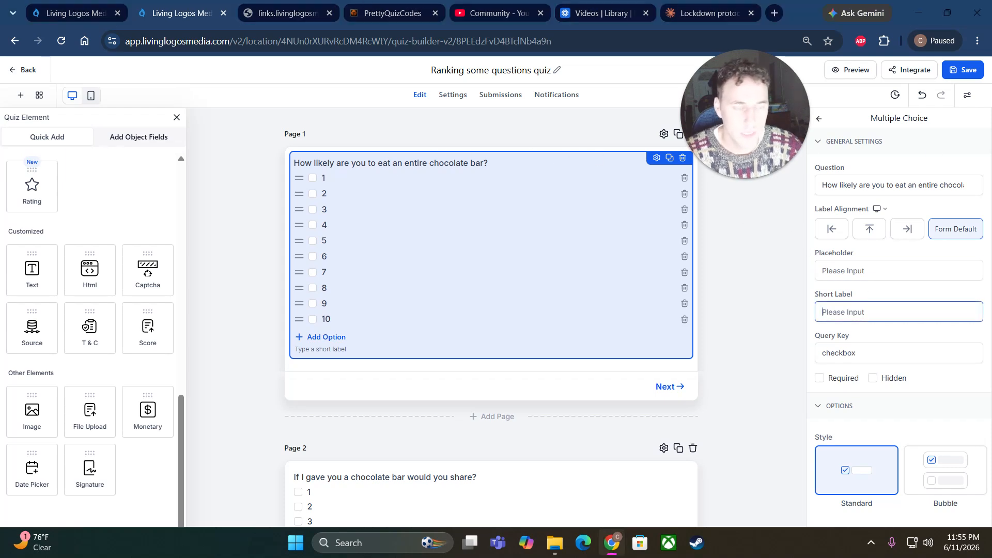
type("strongly disagree t")
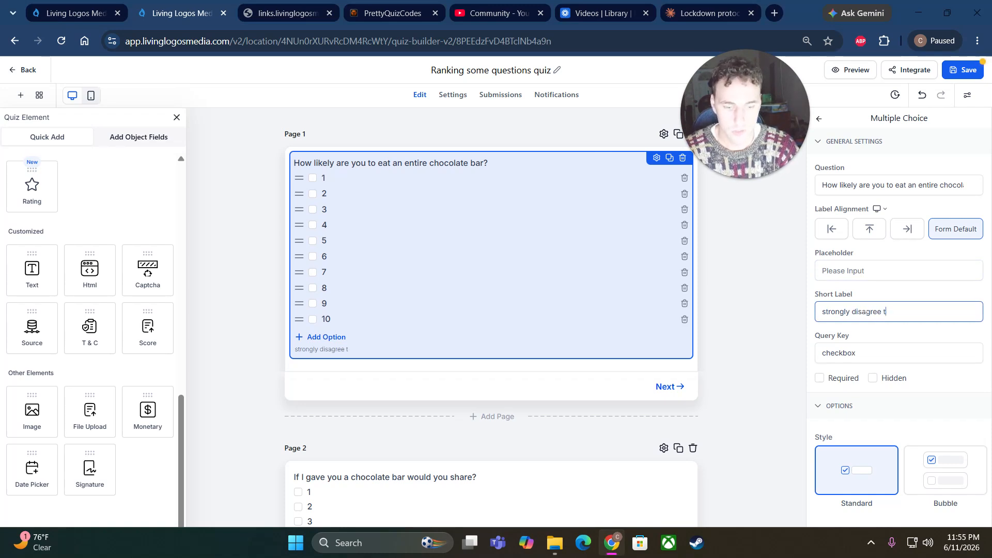
type("o strongly a")
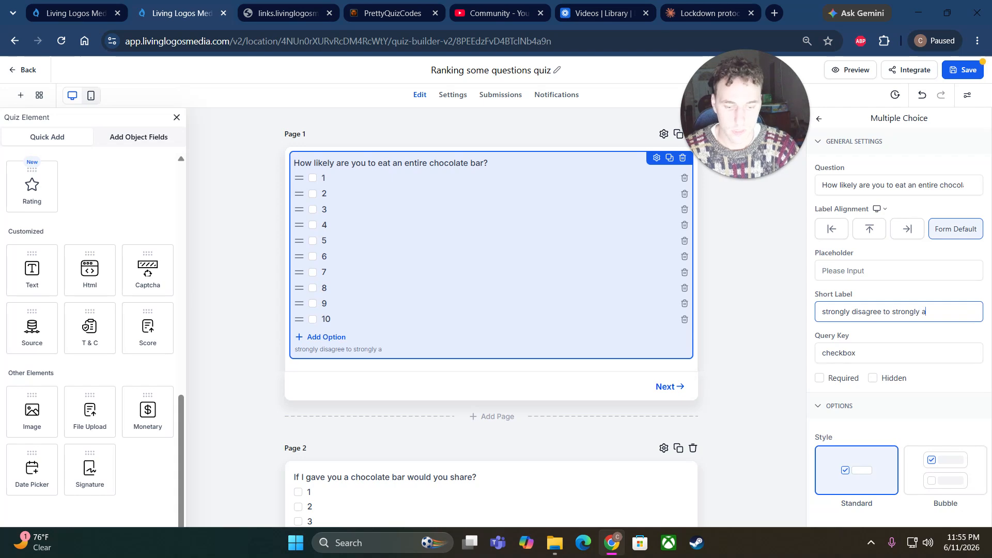
key("BackSpace")
key("BackSpace")
key("BackSpace")
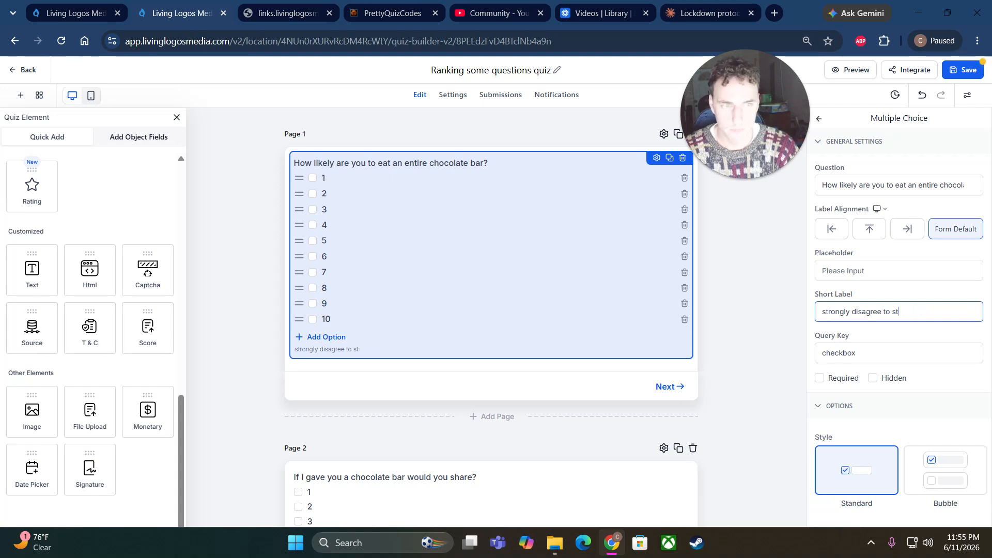
type("rongly agree")
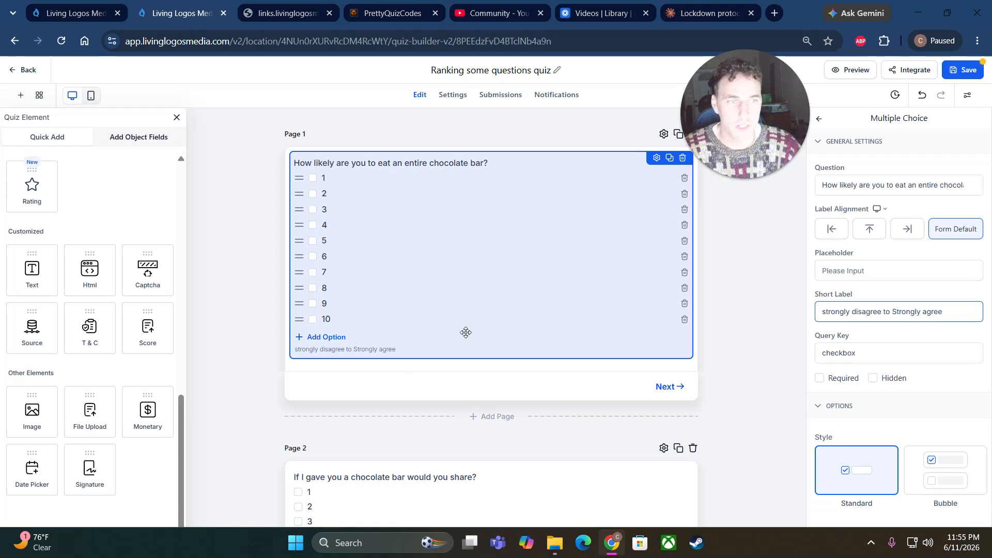
left_click(956, 70)
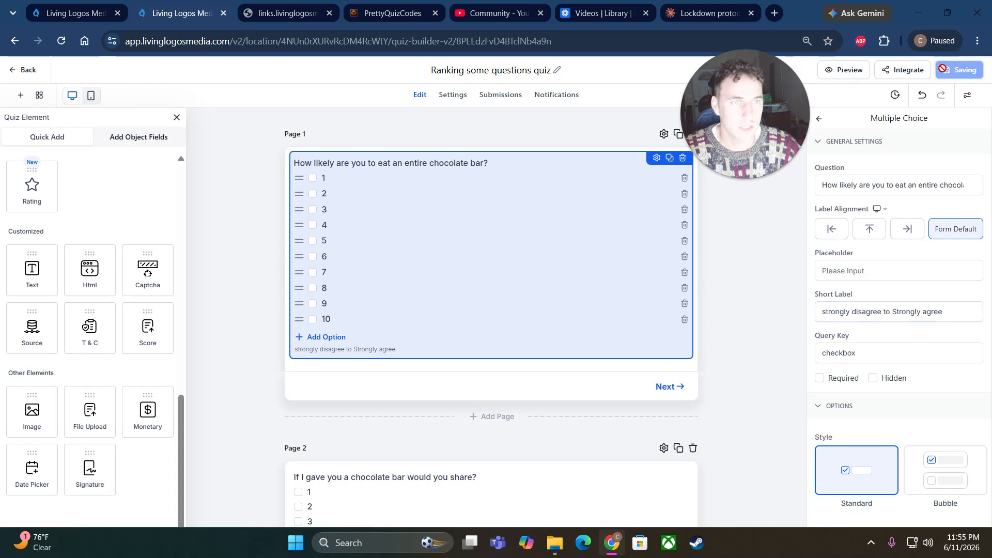
- Close the outdated quiz preview, open a fresh one and answer the first question with 5
left_click(330, 13)
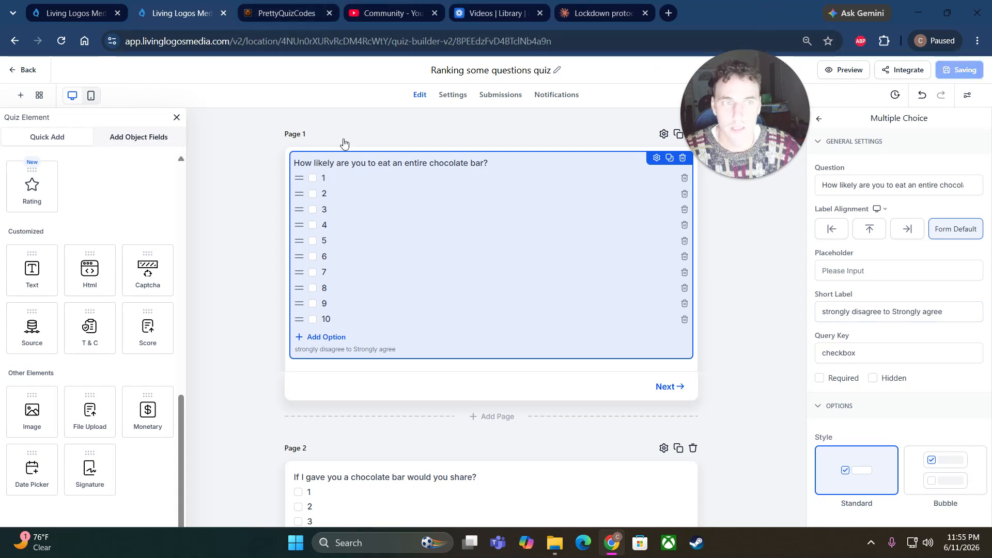
left_click(856, 70)
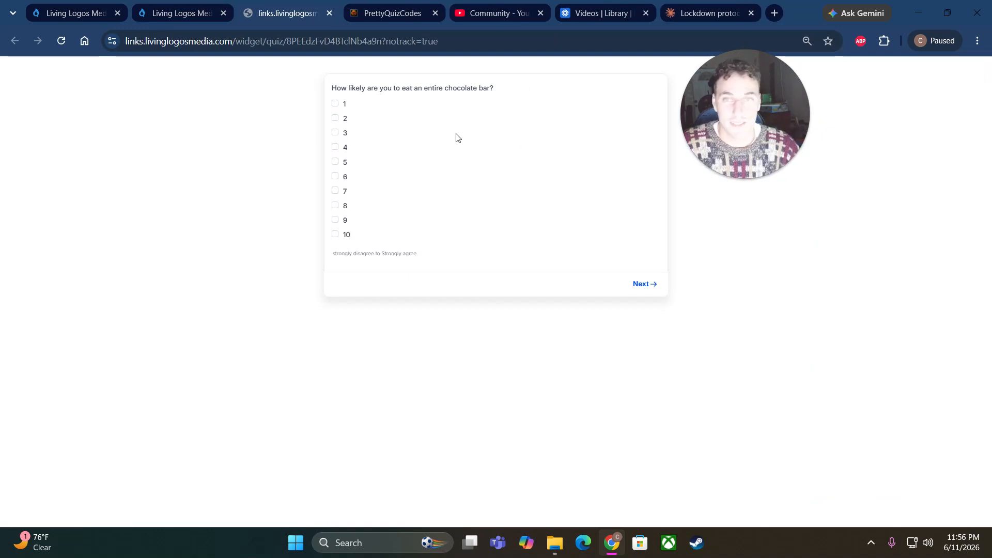
left_click(336, 162)
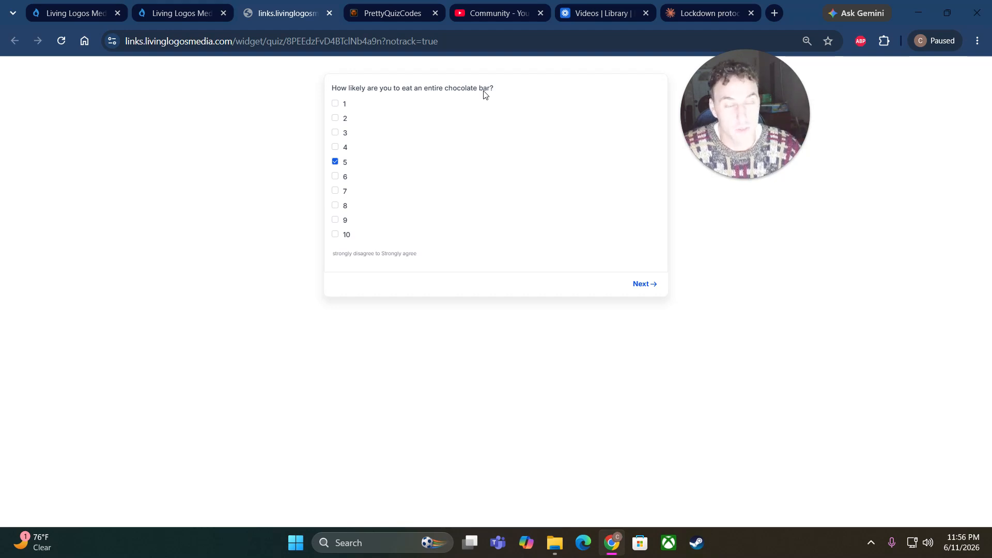
- Copy the quiz preview page's URL
left_click(299, 42)
key("ctrl+c")
right_click(299, 42)
left_click(364, 133)
- Switch to PrettyQuizCodes and add a new quiz of type Free Build
left_click(381, 14)
left_click(514, 295)
scroll(553, 326, "down", 4)
left_click(565, 368)
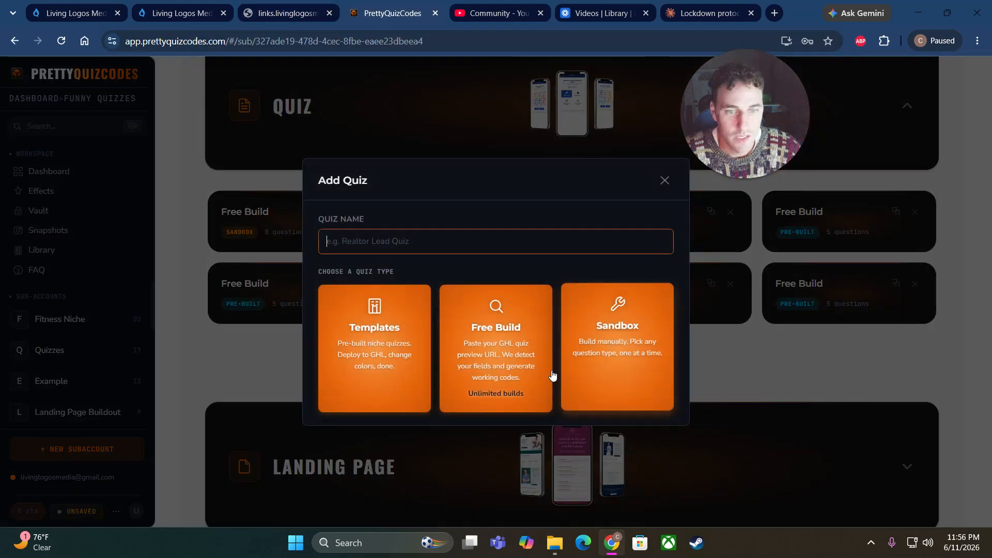
left_click(545, 372)
left_click(410, 339)
- Paste the copied preview URL into the GHL Field Detector and detect the quiz fields
left_click(434, 203)
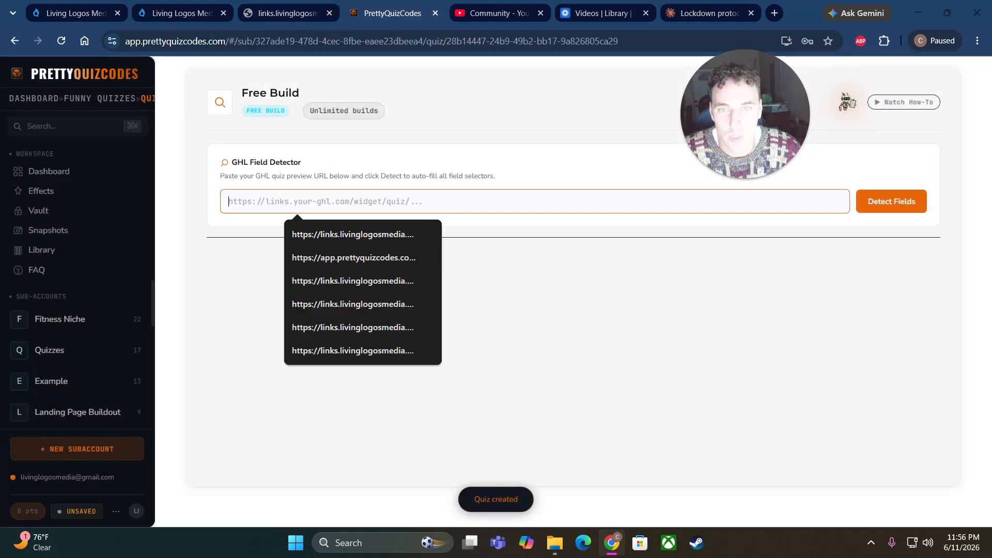
right_click(432, 204)
left_click(474, 361)
left_click(894, 203)
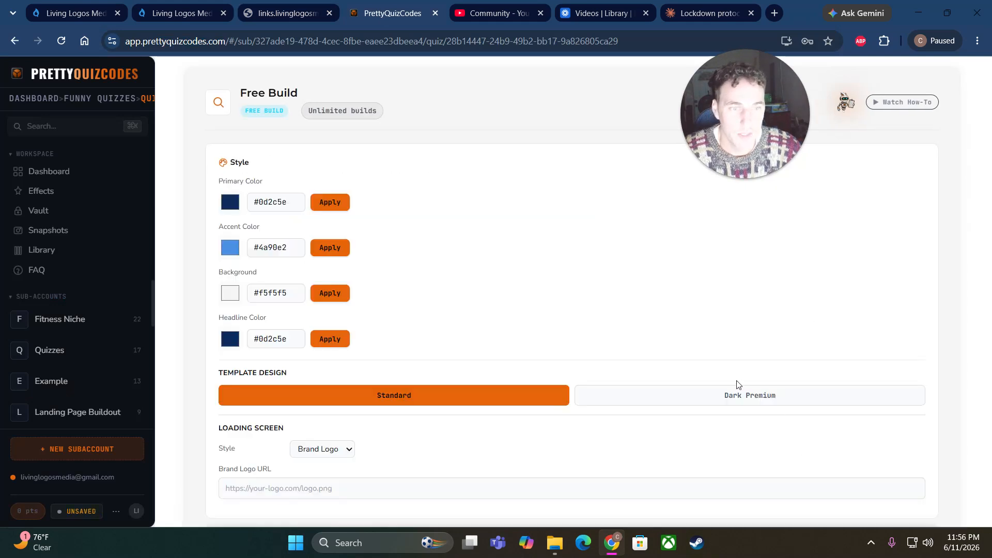
- Choose the Dark Premium template design and apply #ffffff as the primary color
left_click(738, 390)
scroll(587, 310, "down", 2)
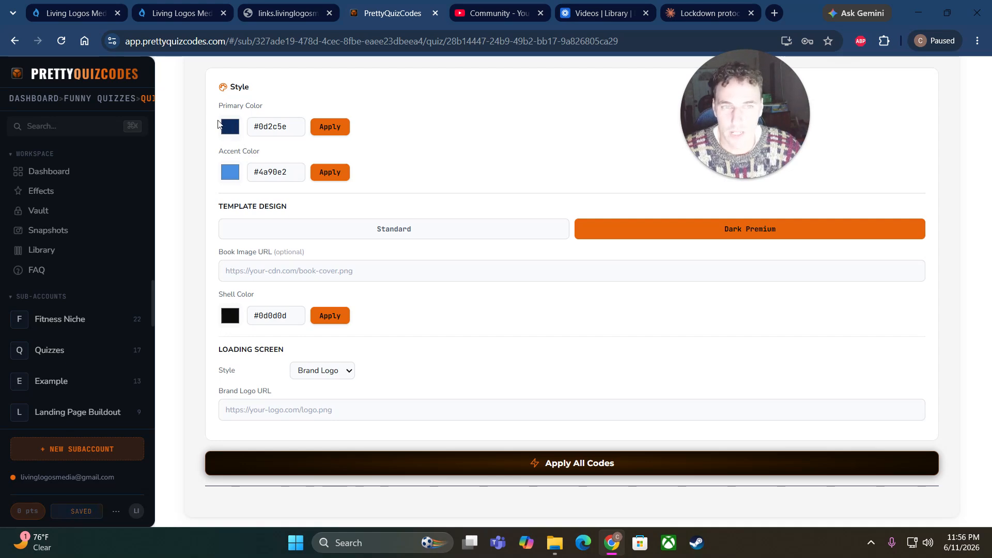
left_click_drag(711, 131, 475, 121)
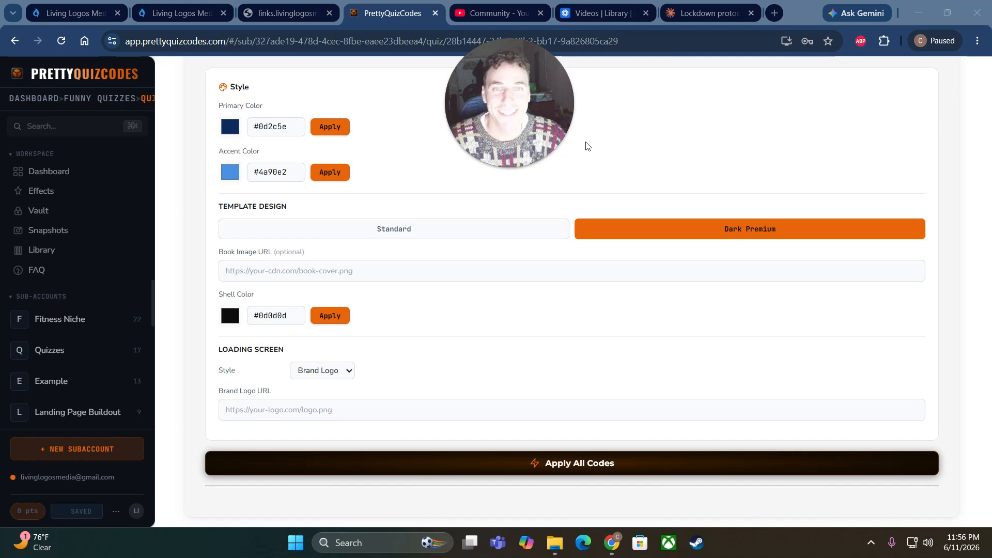
left_click(235, 129)
left_click(221, 141)
left_click(329, 127)
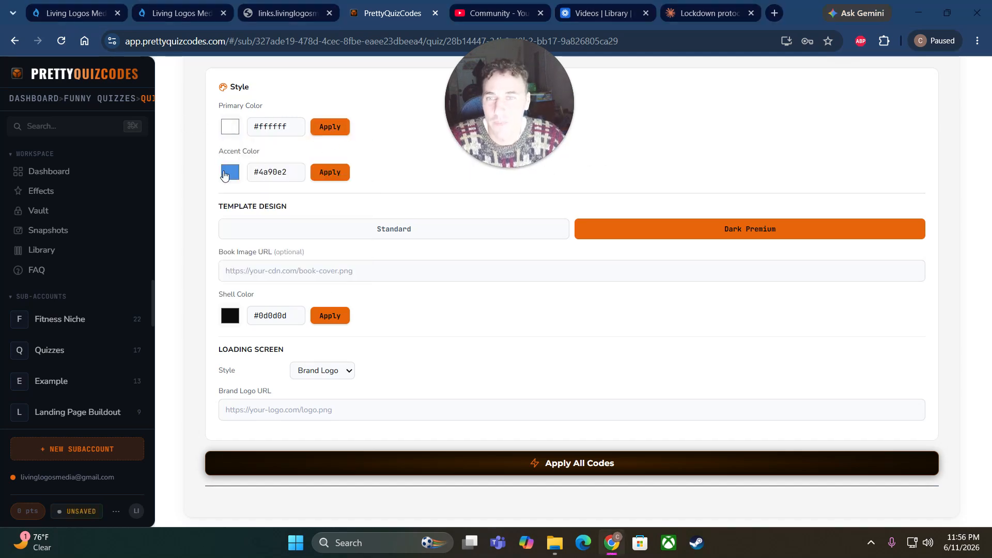
- Pick #fdffeb as the accent color and apply it
left_click(230, 172)
left_click_drag(231, 209, 232, 184)
left_click(343, 287)
left_click(236, 193)
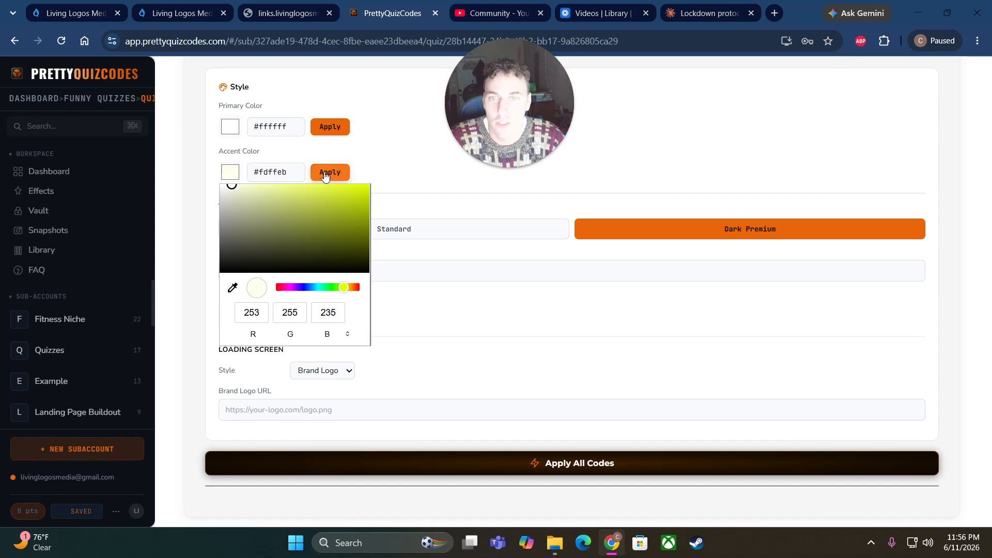
left_click(328, 172)
- Pick the dark brown #2e0b00 as the shell color and apply it
left_click(232, 314)
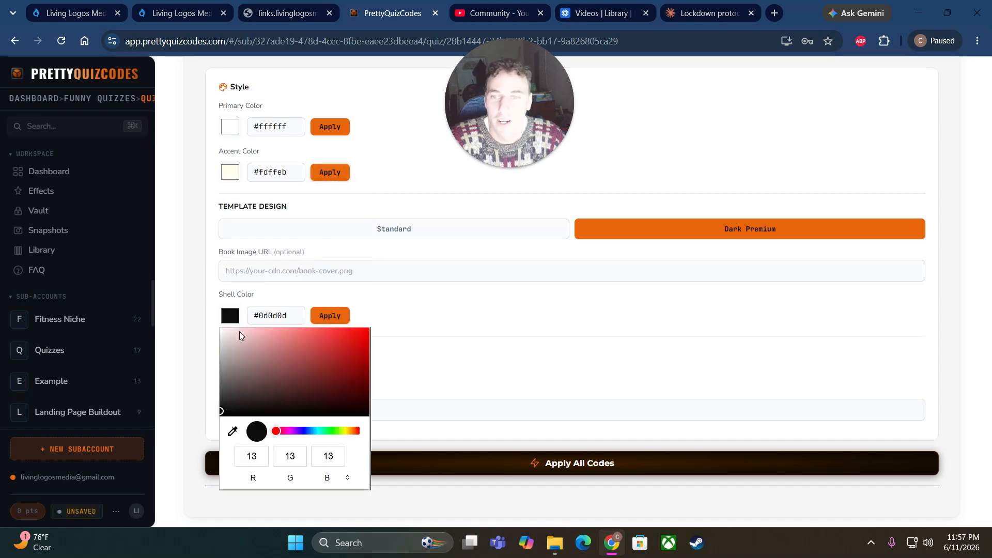
left_click_drag(279, 433, 356, 431)
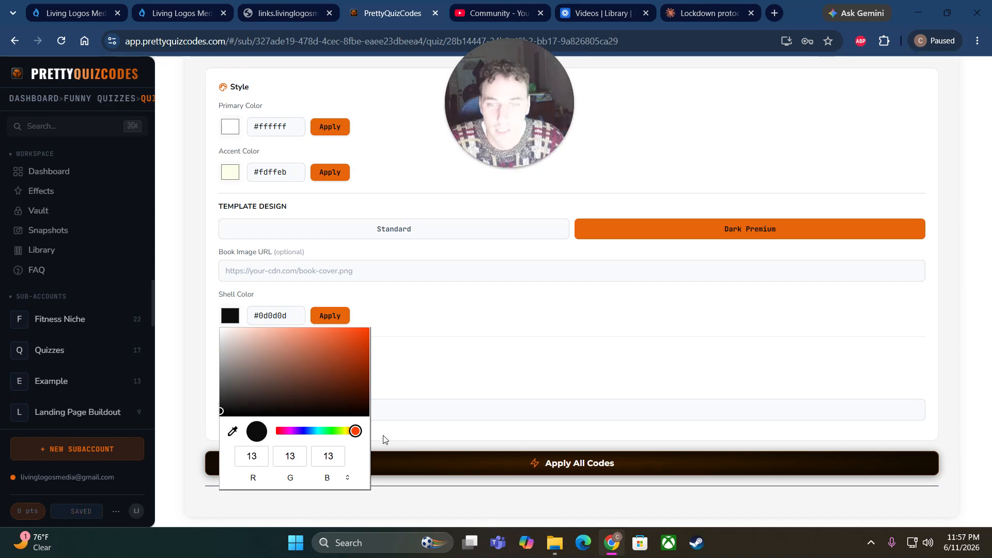
left_click_drag(358, 386, 382, 404)
left_click(330, 316)
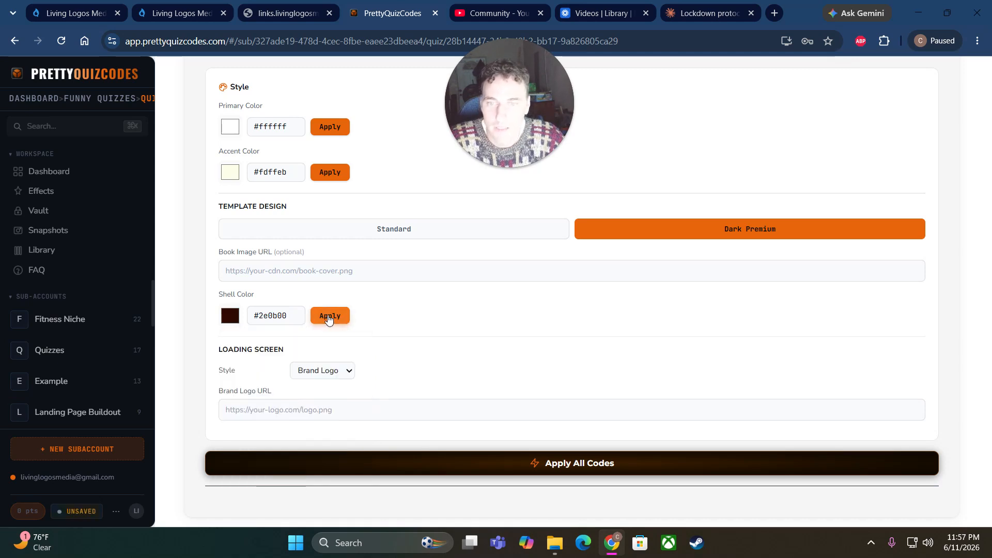
- Set the loading screen style to Spinner and apply all codes to the detected questions
left_click(332, 373)
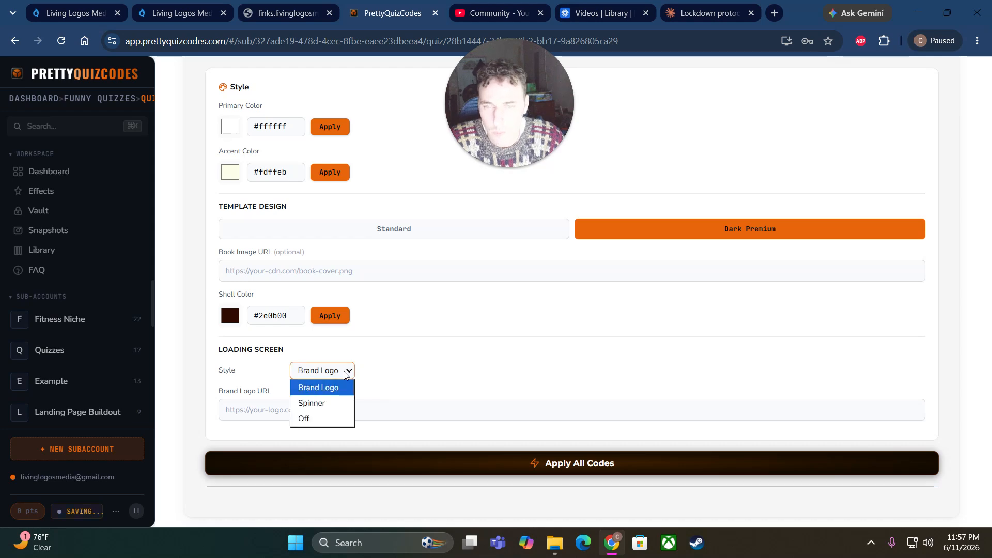
left_click(339, 399)
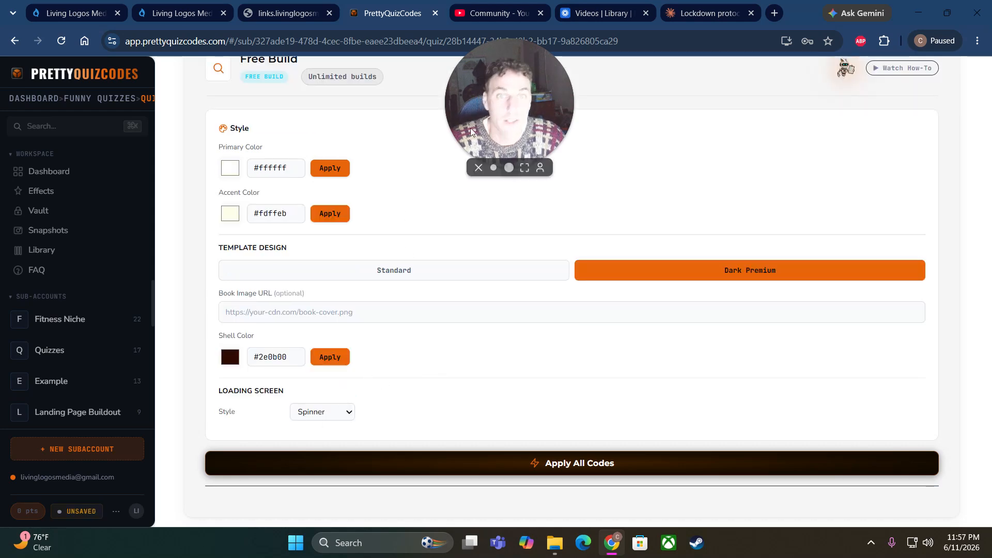
left_click(559, 473)
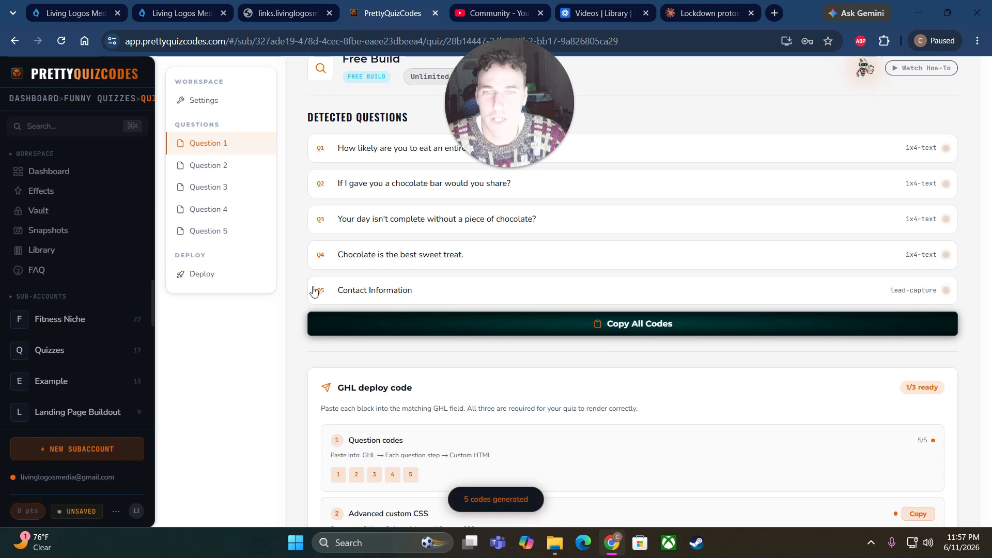
- Give Question 1 the subheadline "Strongly disagree to Strongly agree" and regenerate its code
left_click(415, 154)
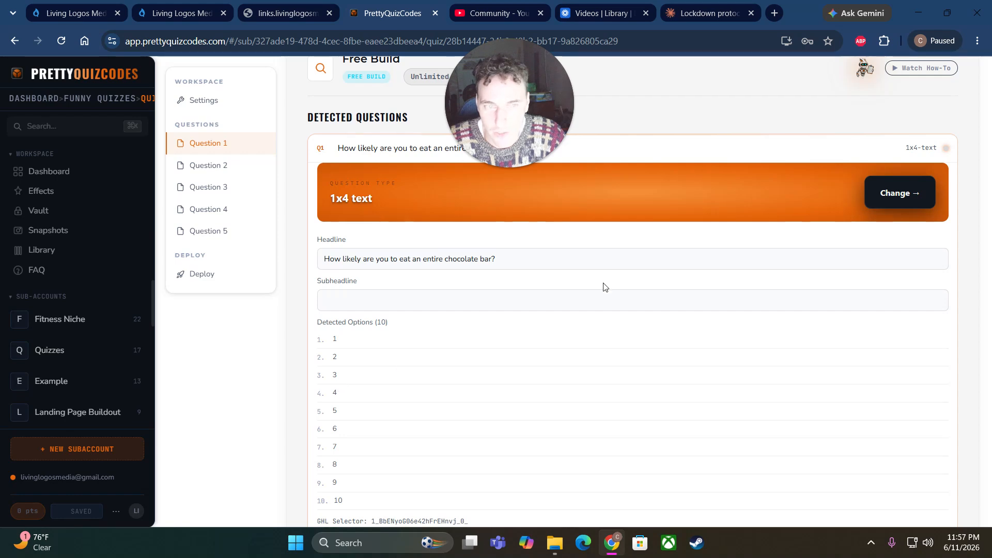
scroll(442, 280, "down", 1)
scroll(431, 409, "down", 1)
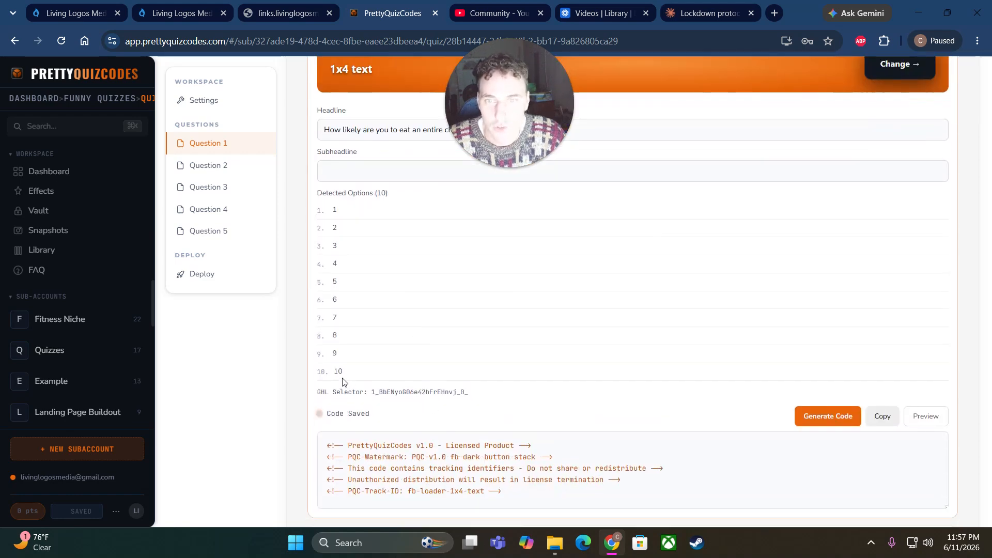
left_click(325, 171)
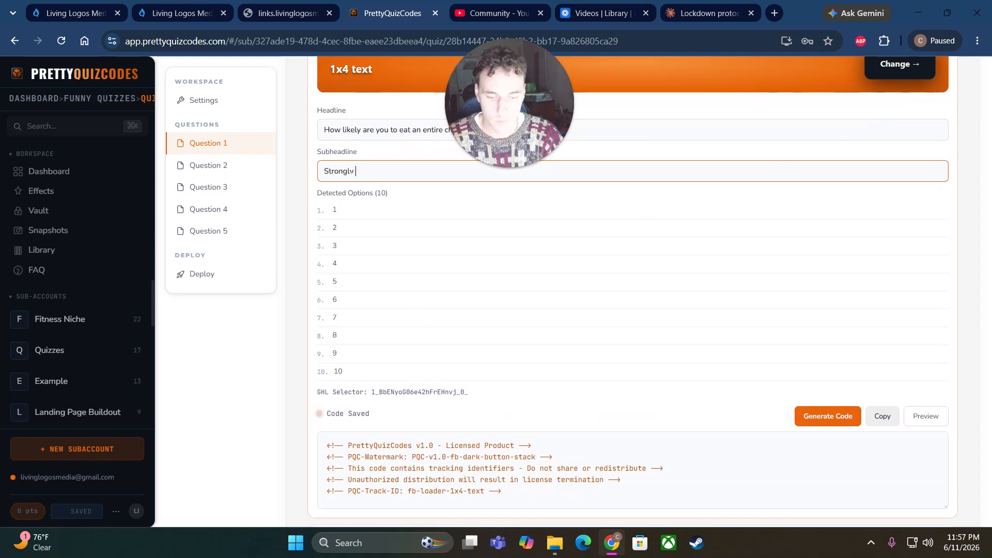
key("BackSpace")
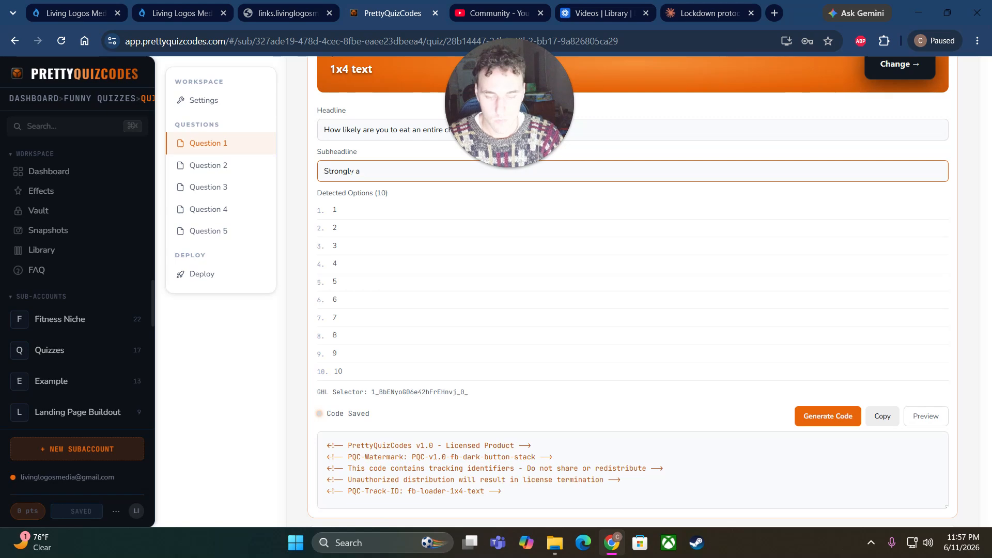
type("Strongly disagree")
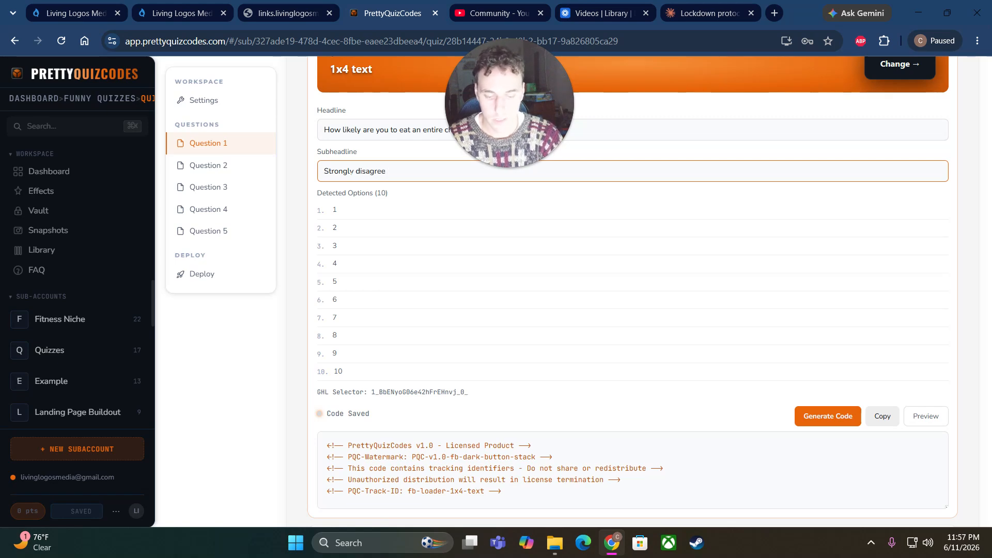
type(" to Stonrgly ag")
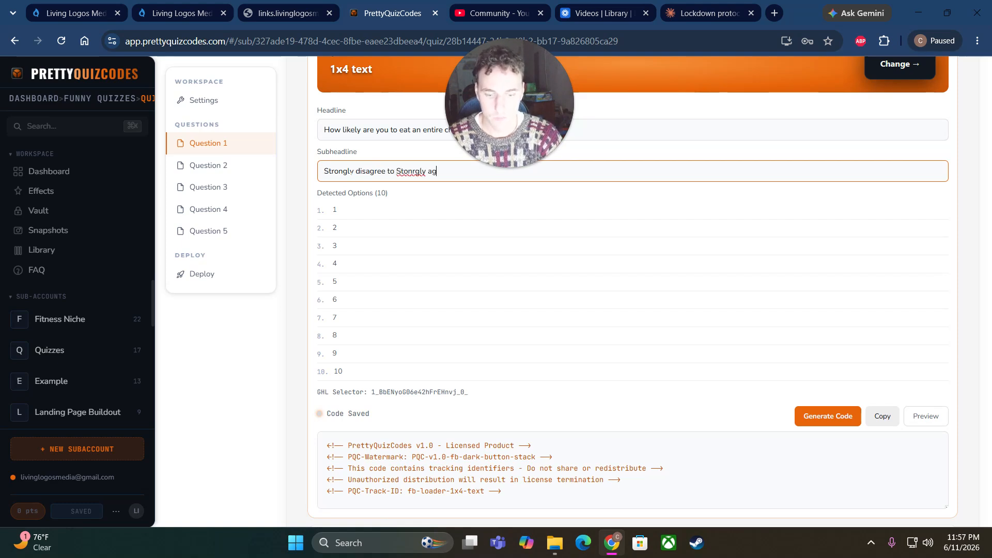
type("ree")
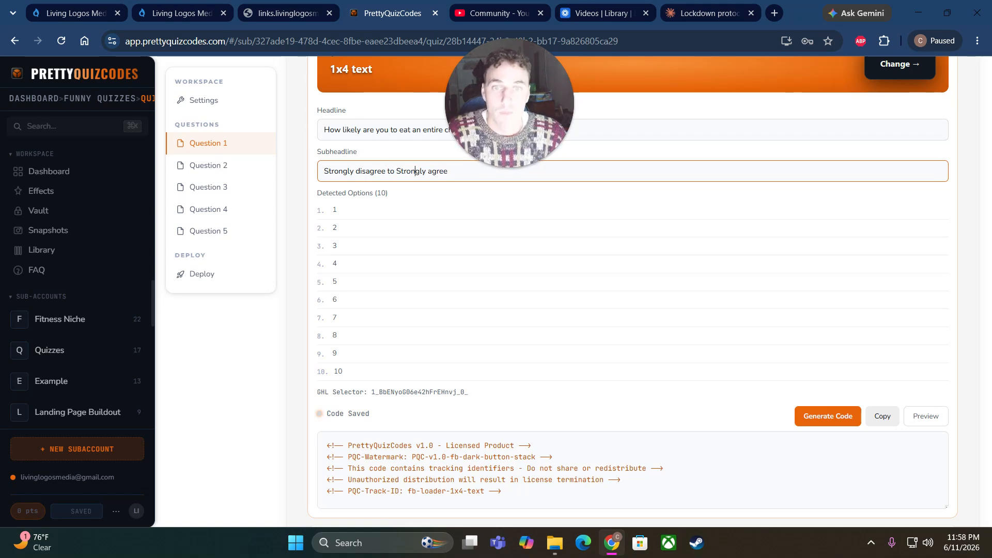
left_click(822, 420)
- Open Question 1's live preview and check its headline, subheadline and answer options from 1 to 10
scroll(804, 333, "down", 3)
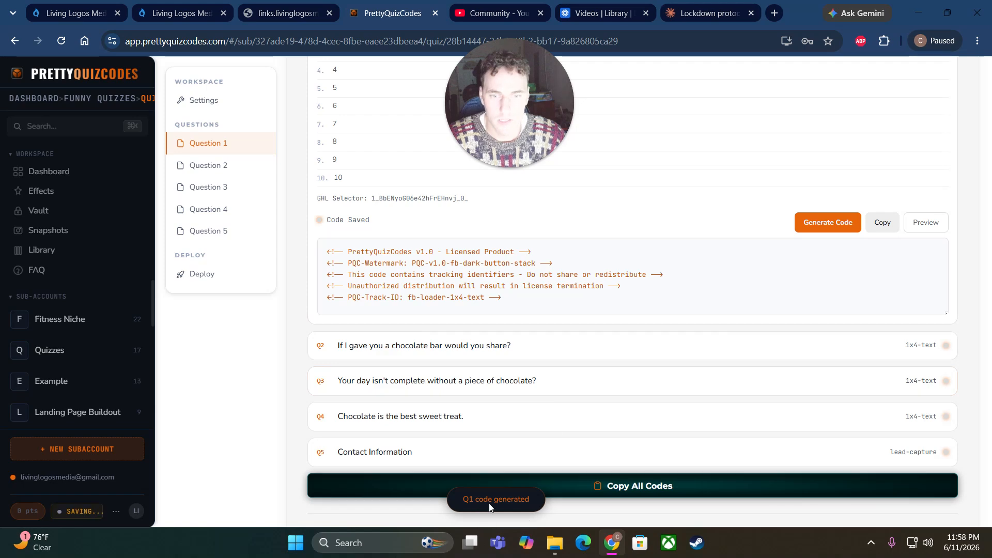
left_click(915, 223)
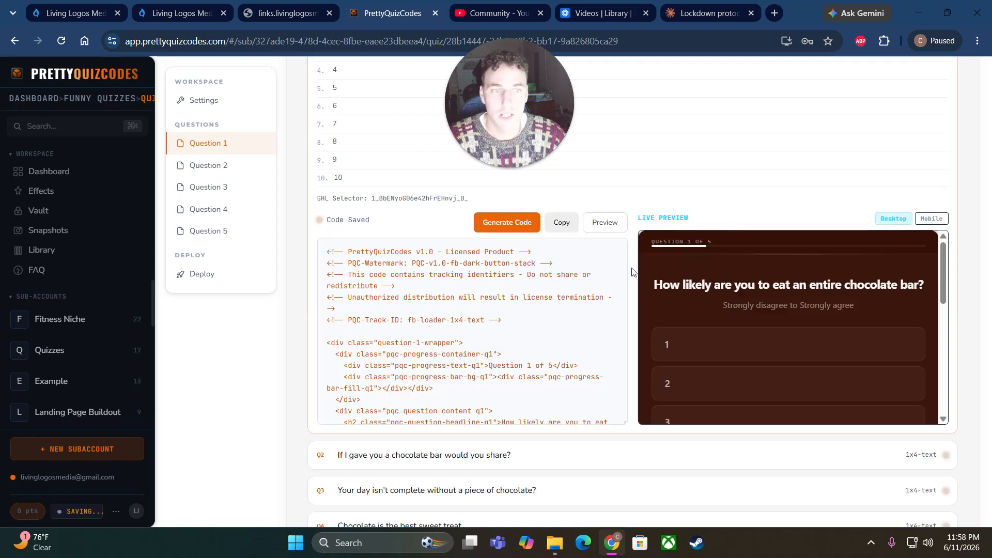
scroll(696, 301, "down", 6)
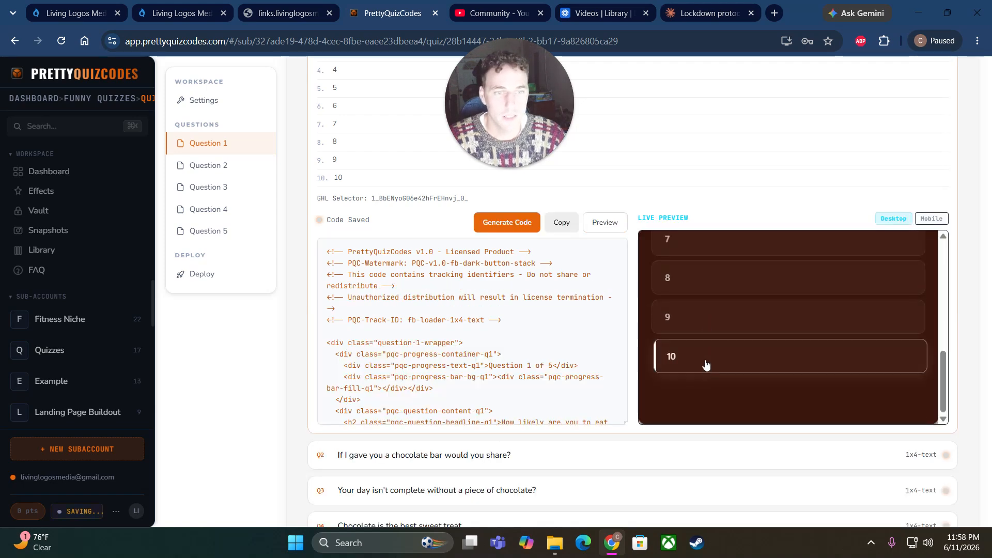
scroll(708, 351, "up", 6)
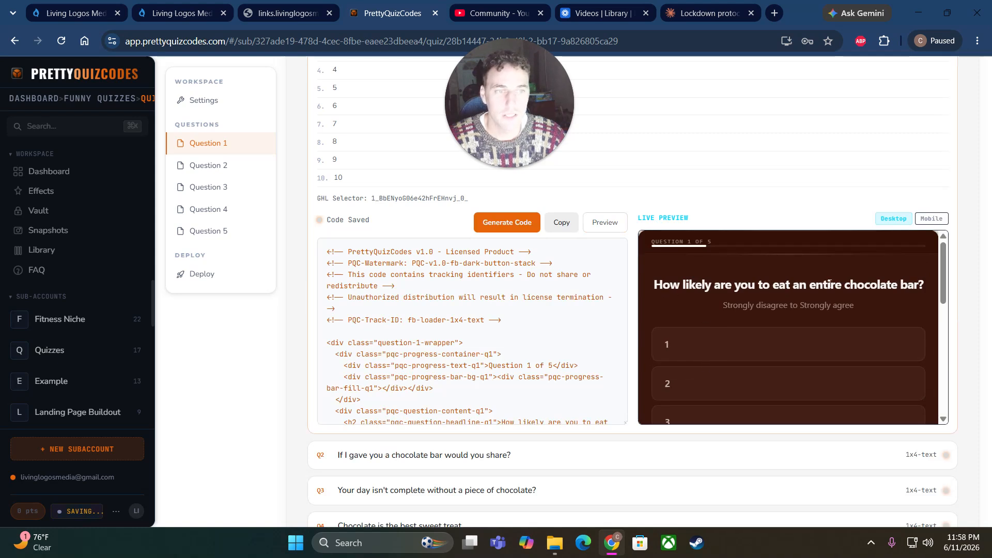
- Copy Question 1's generated code and save it in a new custom HTML element above the first question on Page 1 in the quiz builder
left_click(562, 227)
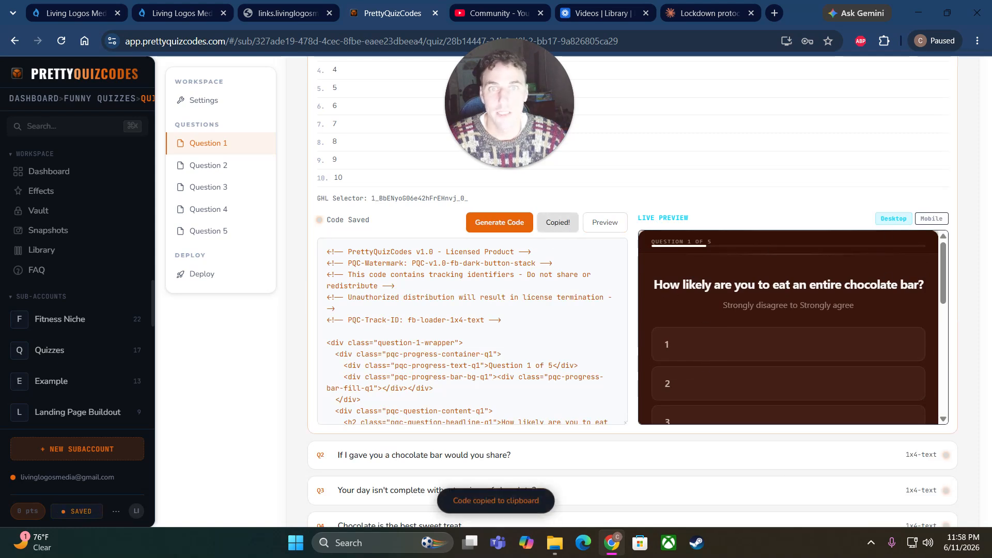
left_click(287, 13)
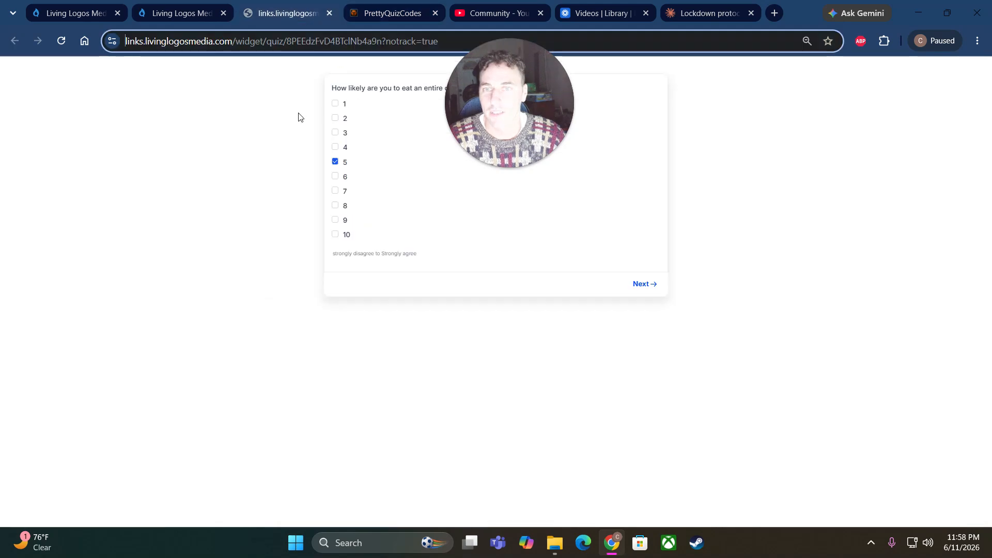
left_click(191, 15)
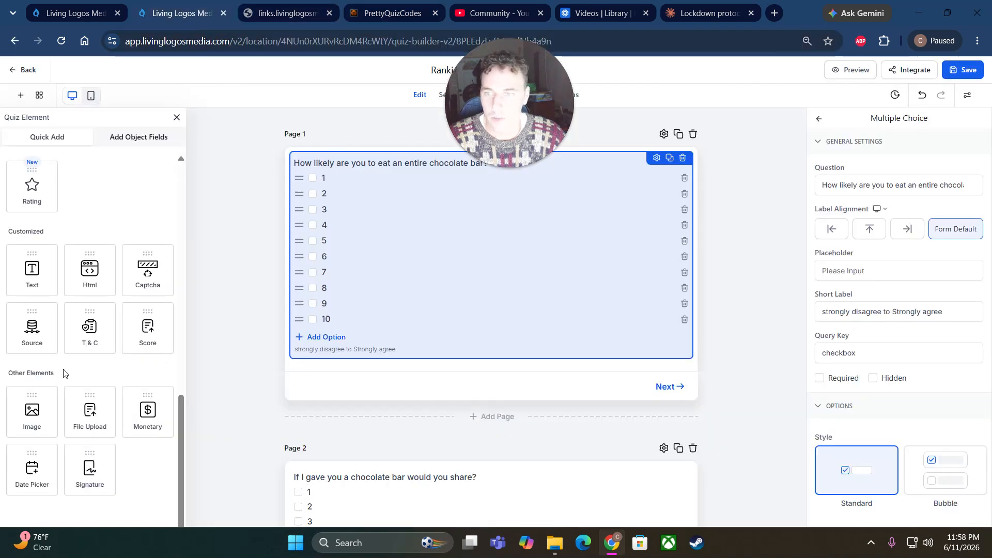
left_click_drag(99, 257, 315, 162)
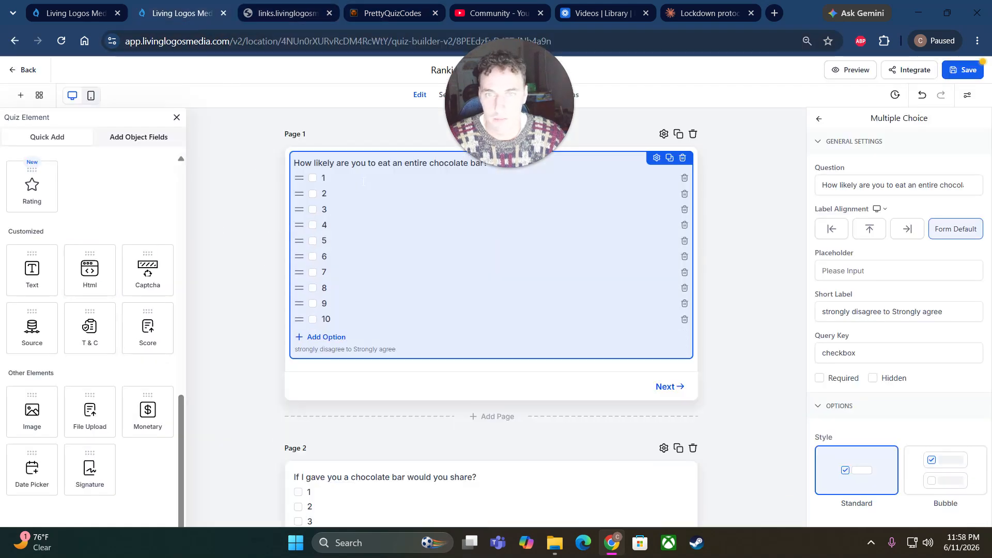
left_click(860, 202)
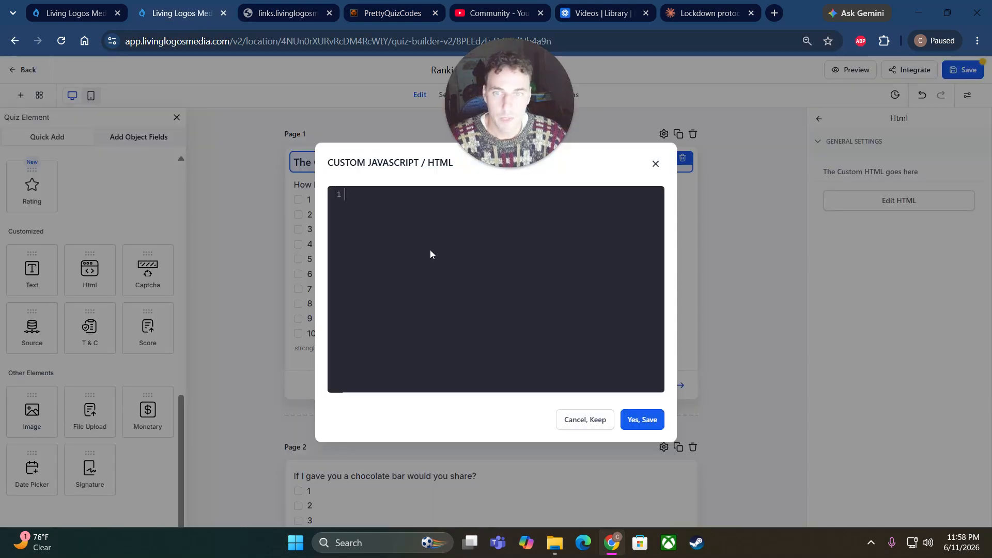
key("ctrl+v")
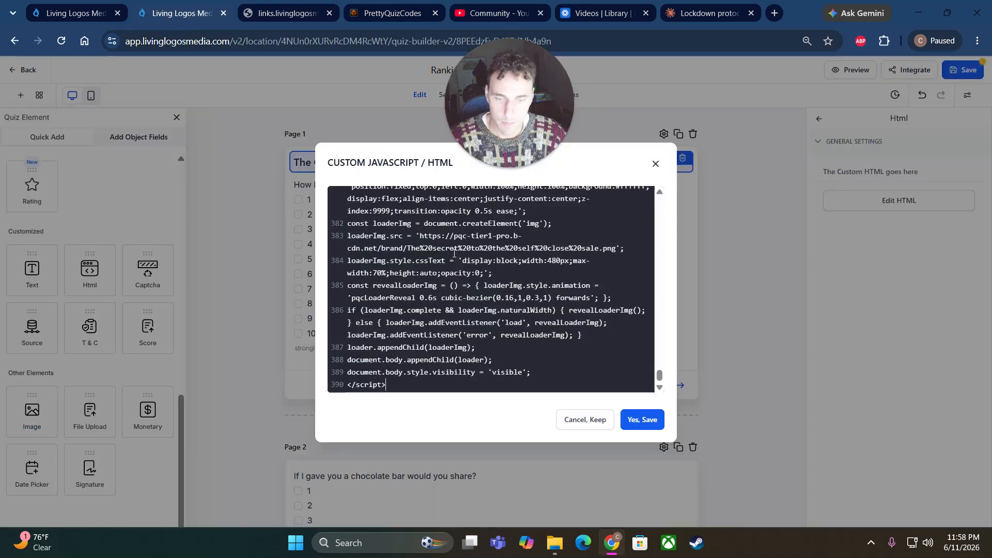
left_click(642, 420)
- Examine the styled chocolate bar question on Page 1, including its headline, subheadline, answer options 1 to 10 and the original question below
scroll(292, 311, "down", 1)
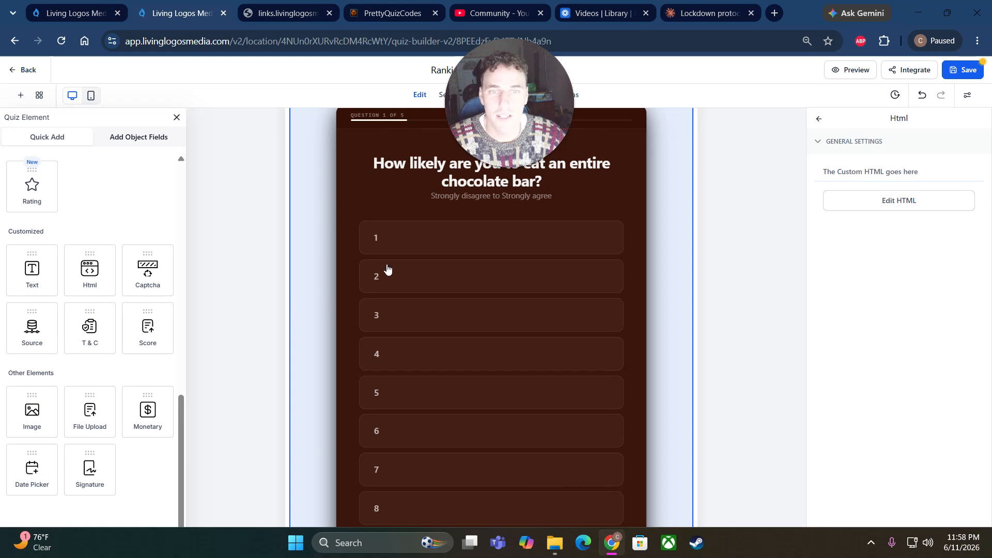
scroll(458, 411, "down", 3)
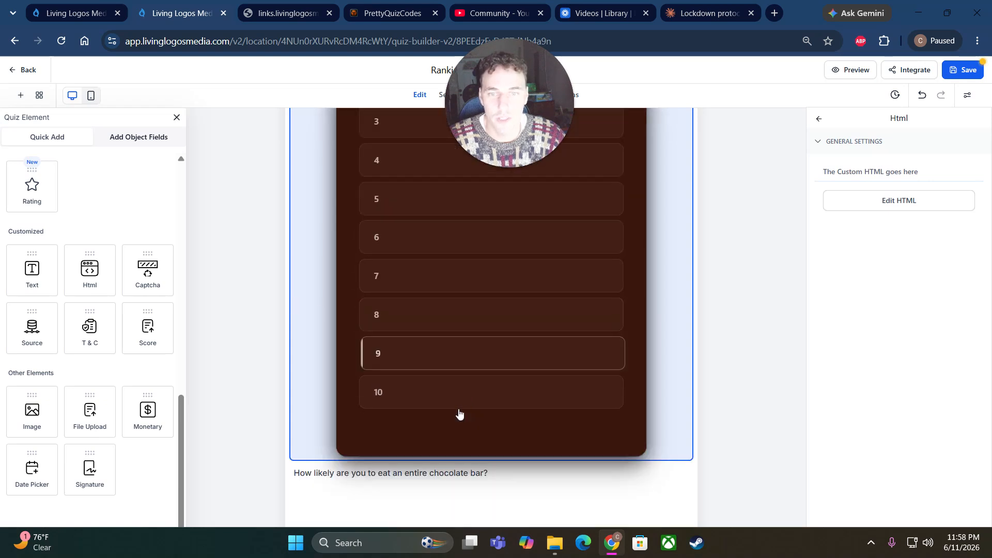
scroll(482, 391, "up", 4)
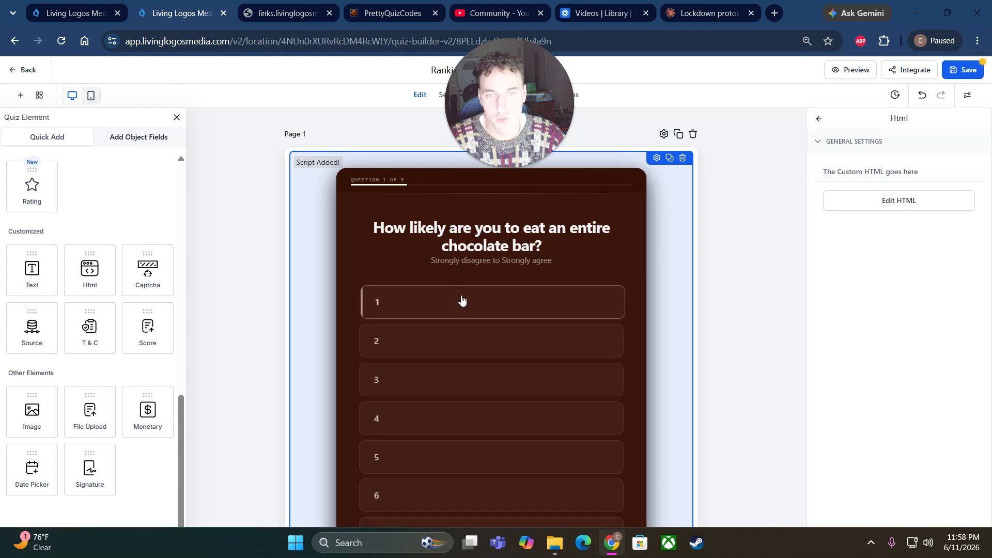
scroll(403, 309, "down", 6)
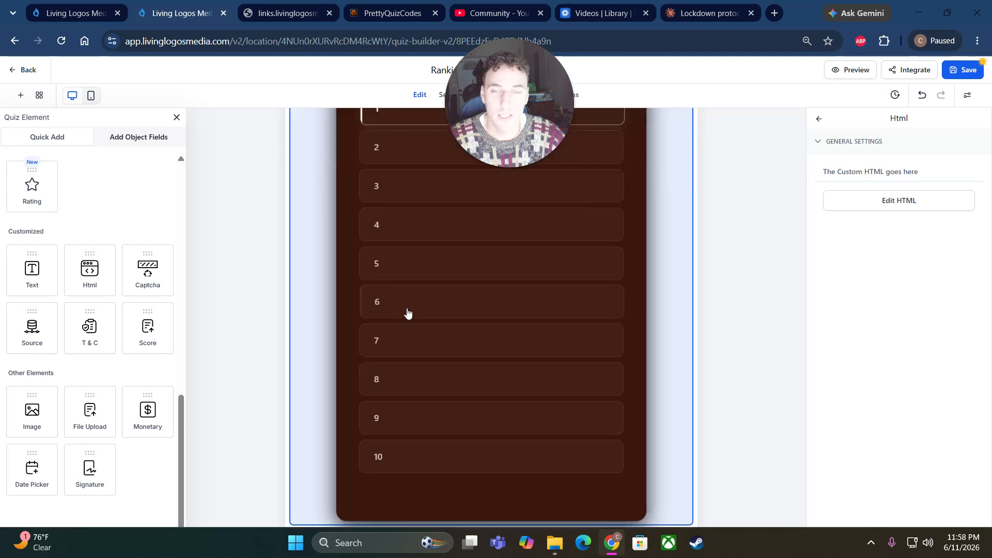
scroll(461, 334, "up", 6)
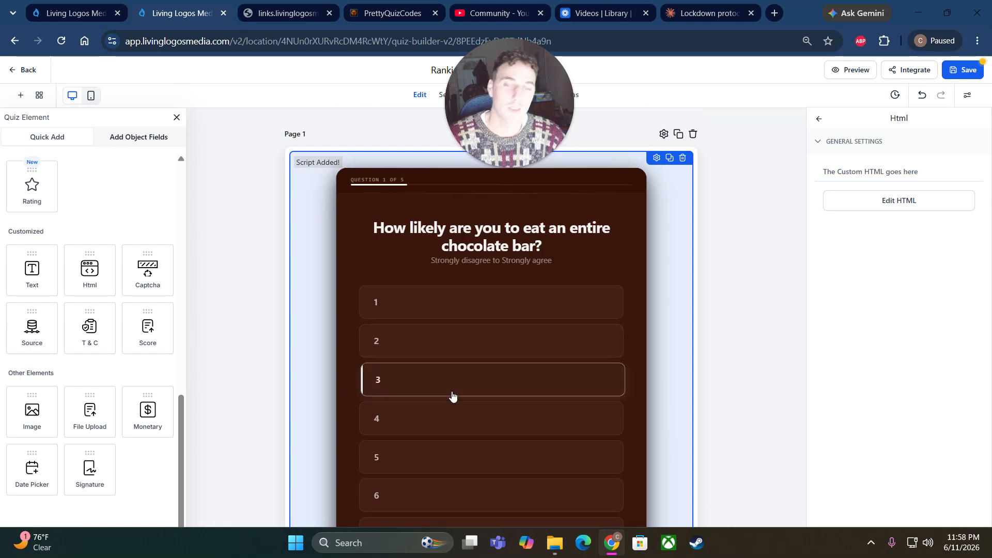
scroll(448, 400, "down", 1)
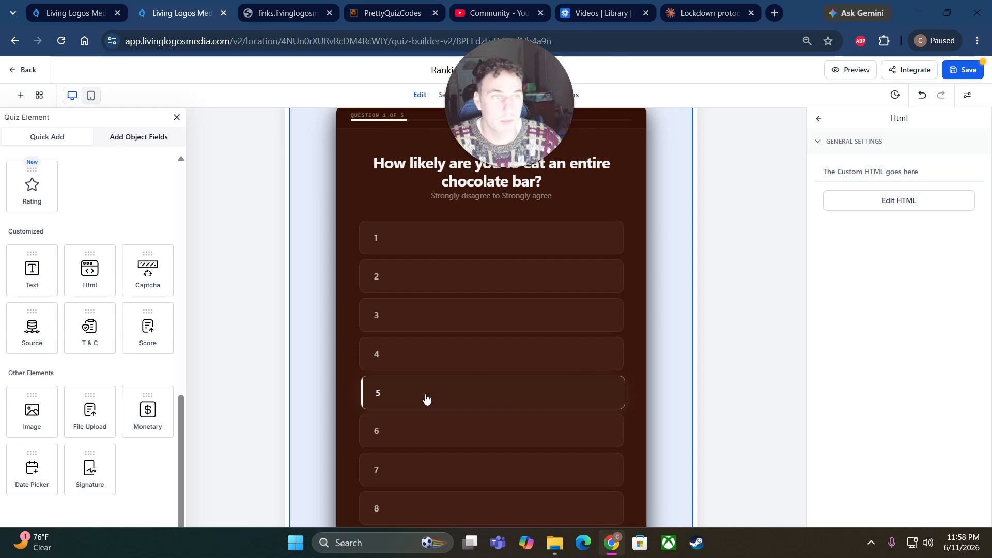
scroll(433, 390, "down", 7)
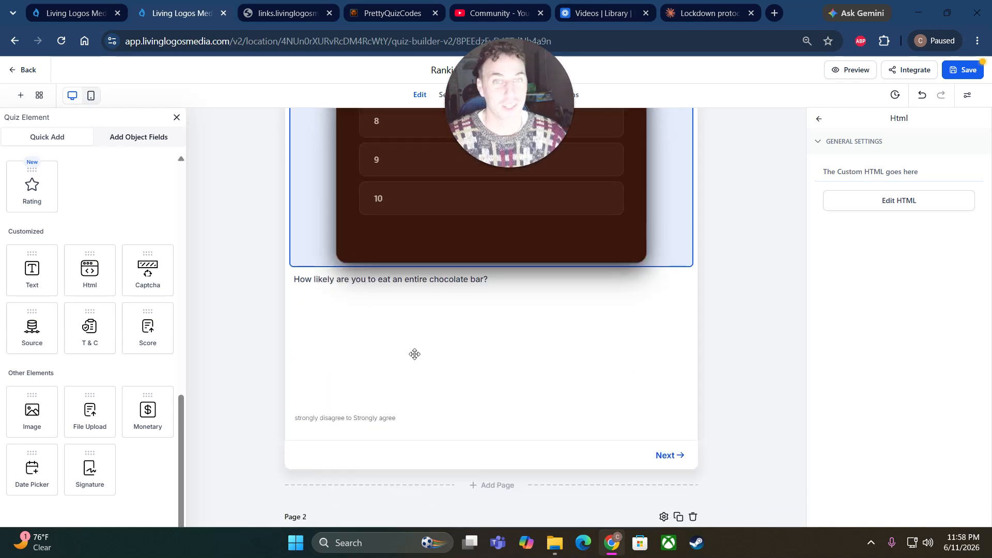
scroll(391, 386, "up", 6)
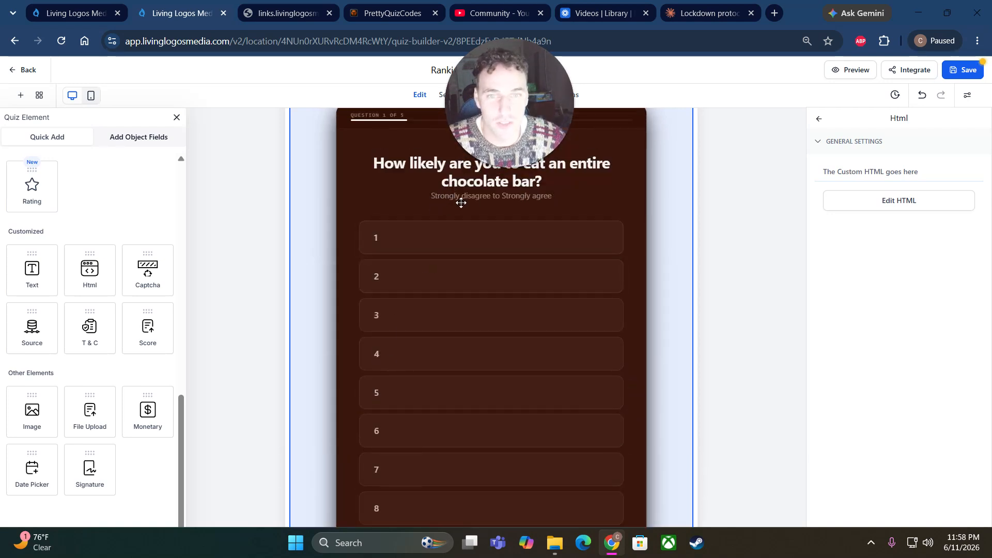
- Switch to PrettyQuizCodes, try "1 Strongly disagree to 10 Strongly agree" as Question 1's subheadline, and regenerate its code
left_click(374, 14)
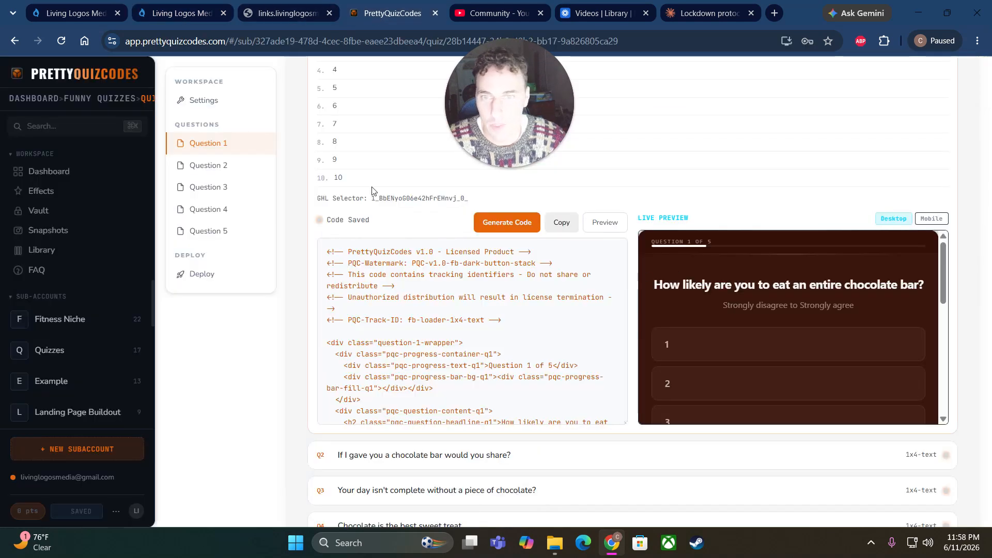
scroll(372, 190, "down", 2)
scroll(372, 191, "up", 6)
left_click(324, 235)
type("1 ")
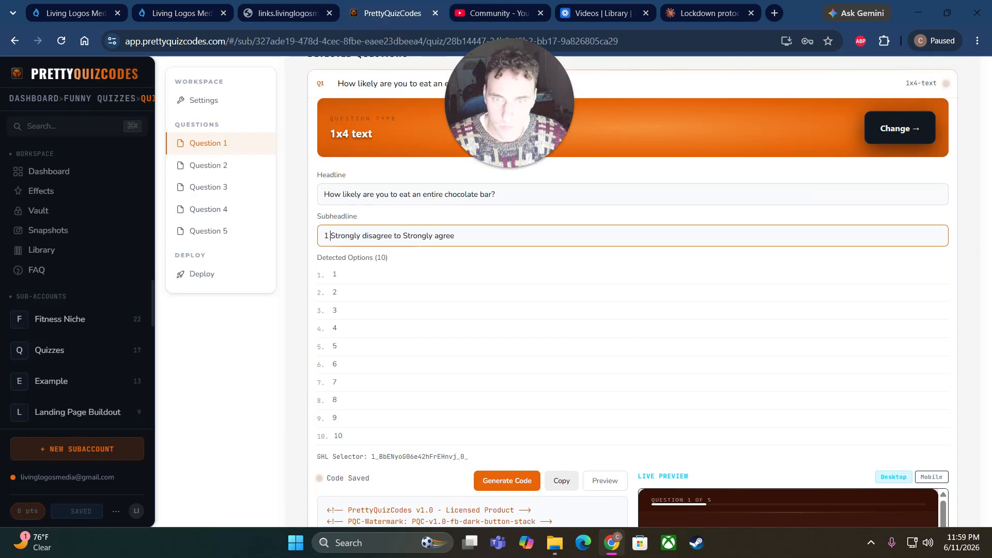
type("10")
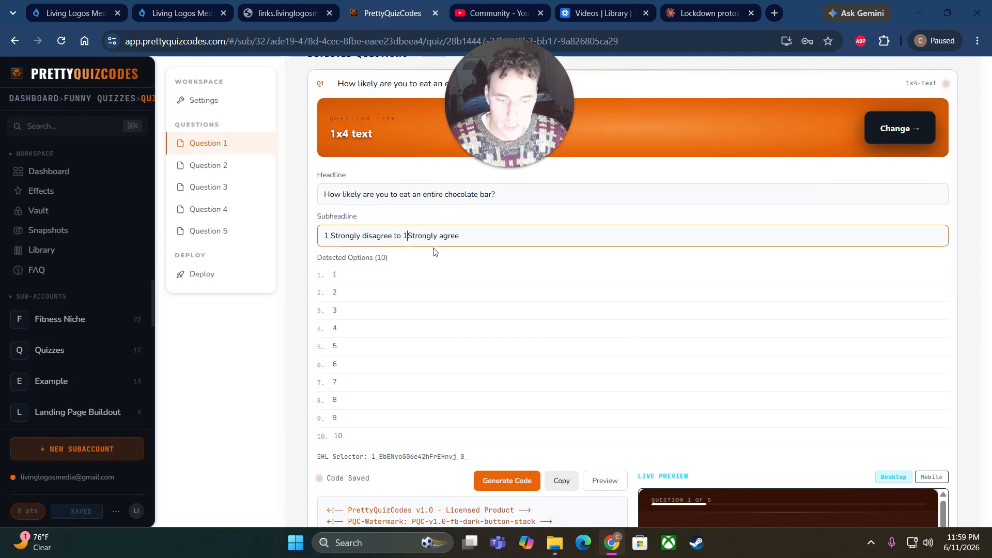
left_click(514, 481)
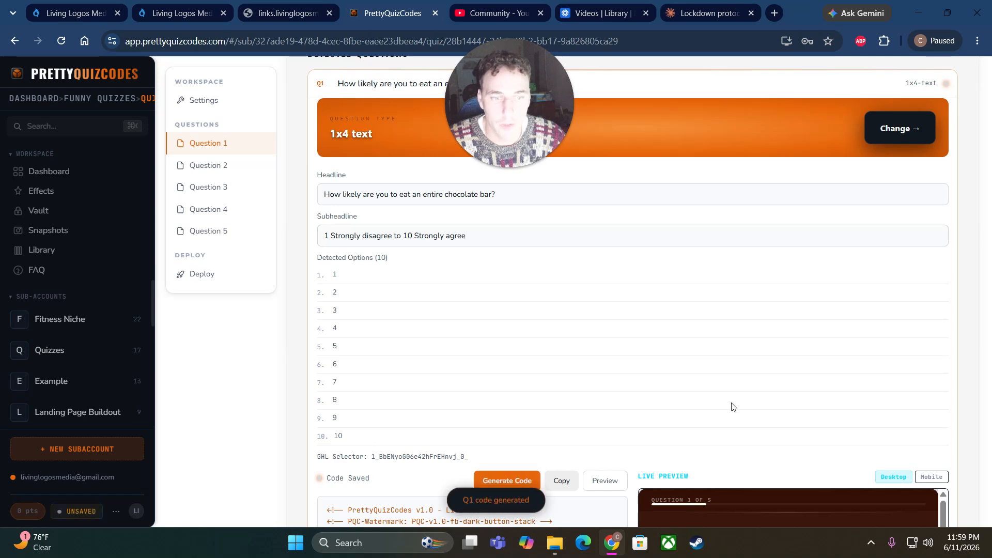
scroll(733, 399, "down", 4)
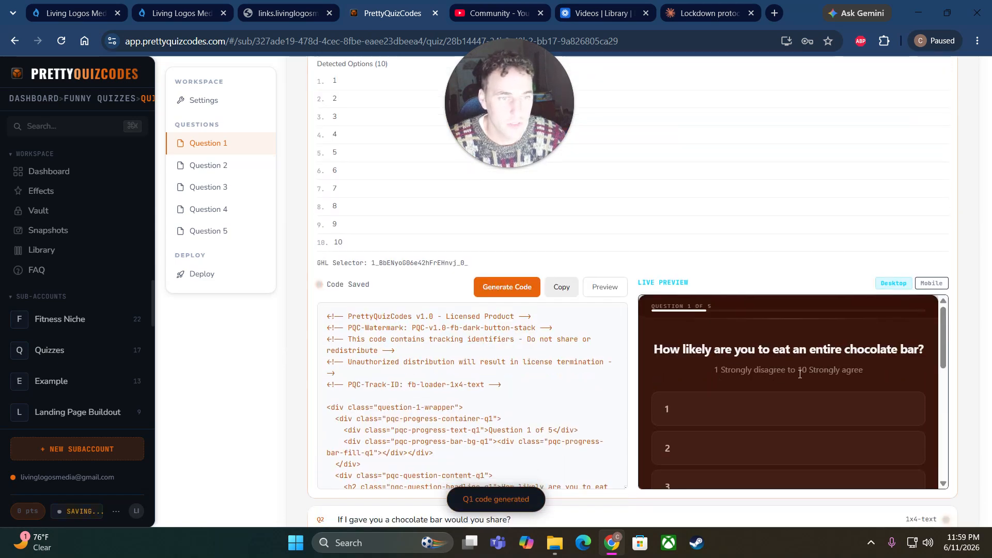
scroll(791, 380, "up", 3)
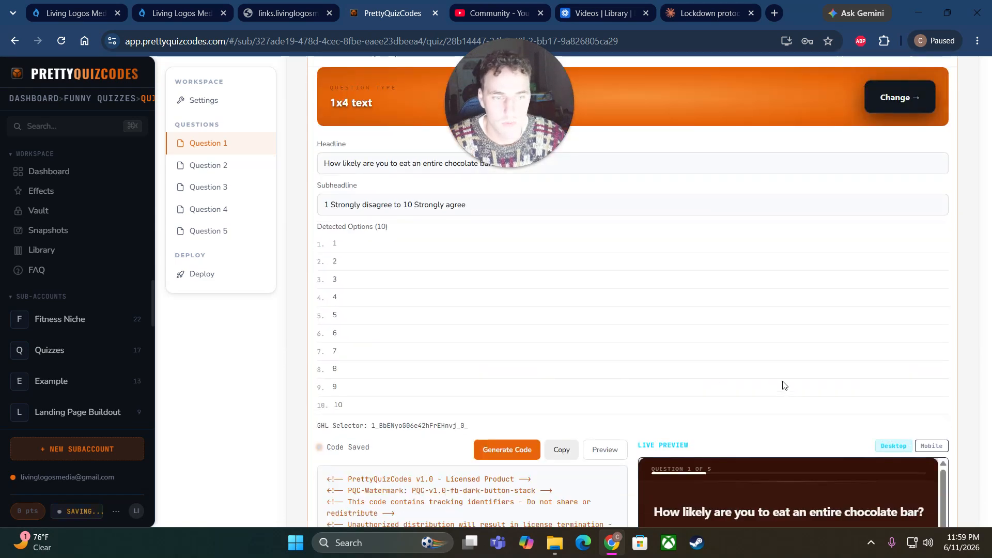
scroll(784, 385, "down", 3)
scroll(724, 382, "down", 3)
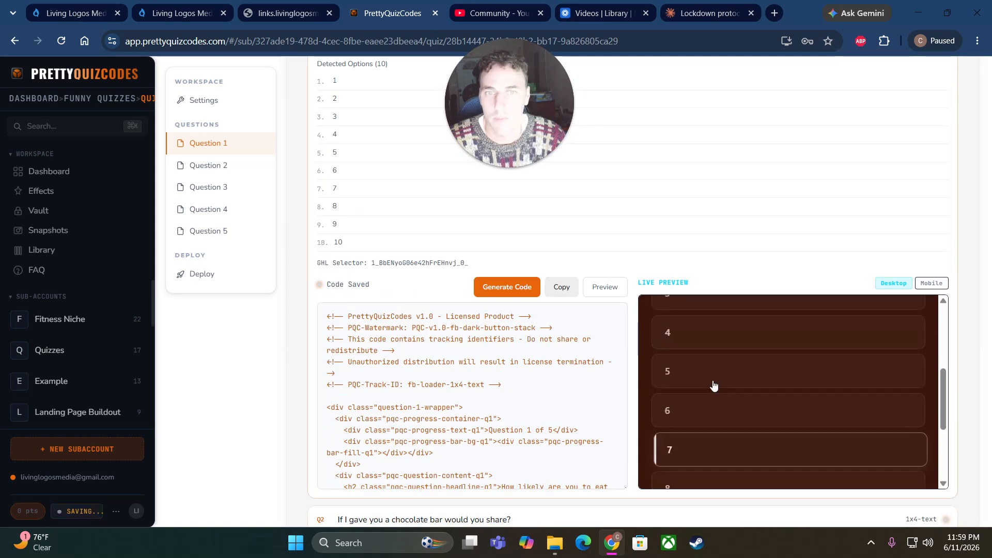
- Restore Question 1's subheadline to "Strongly disagree to Strongly agree", copy that text, and regenerate the question's code
scroll(713, 383, "up", 8)
left_click(332, 300)
key("BackSpace")
key("BackSpace")
key("BackSpace")
key("BackSpace")
key("BackSpace")
left_click_drag(448, 300, 321, 302)
right_click(354, 302)
left_click(419, 249)
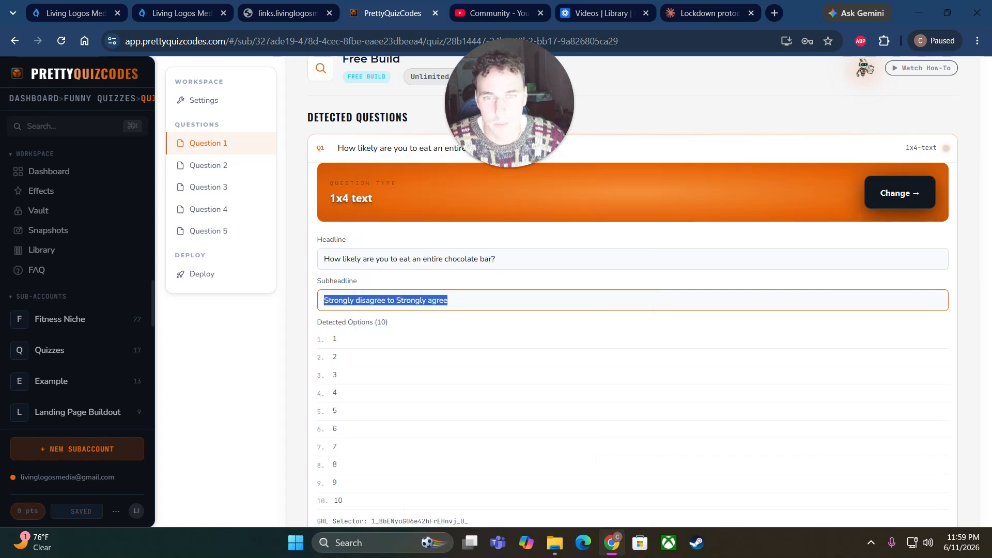
scroll(541, 291, "down", 4)
left_click(537, 353)
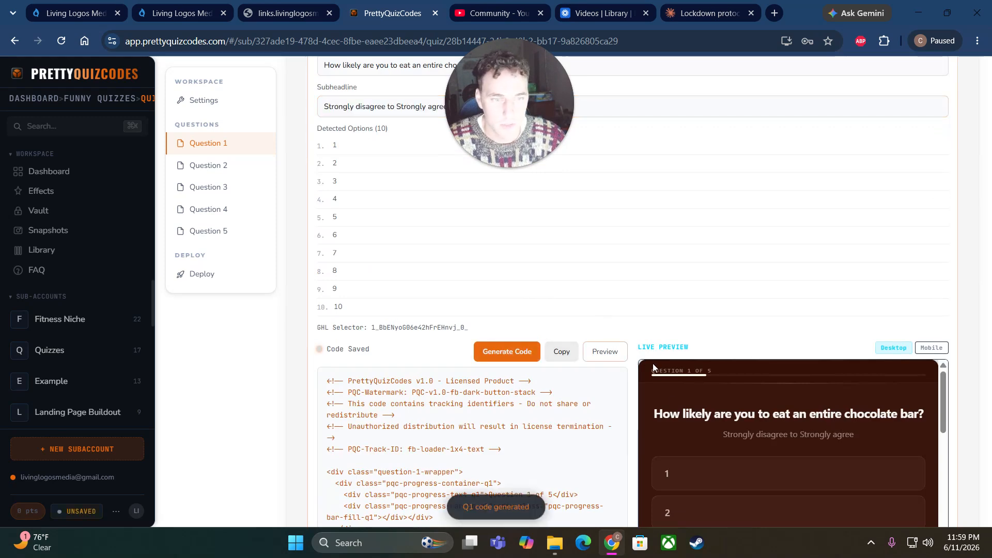
- Paste "Strongly disagree to Strongly agree" as Question 2's subheadline, then regenerate and preview its code
scroll(636, 413, "down", 8)
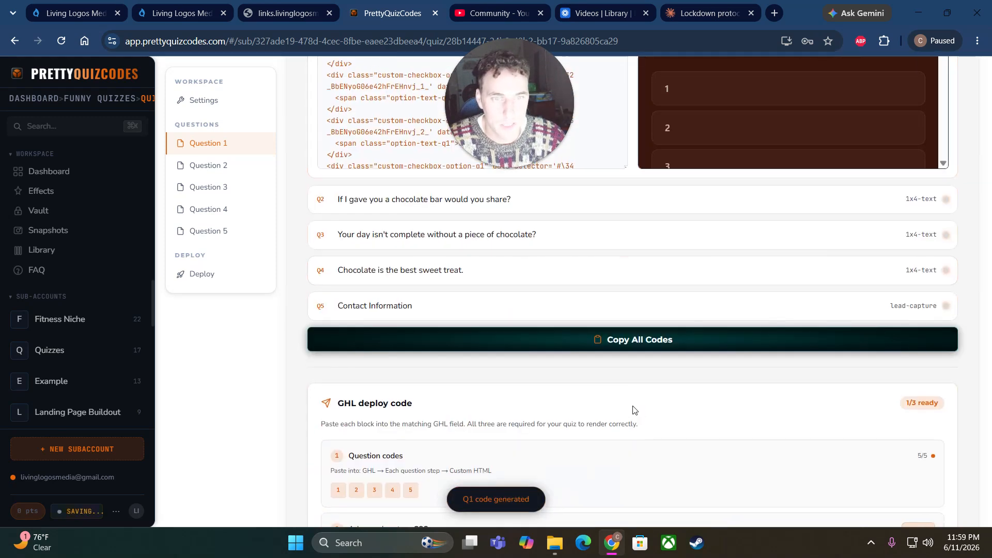
scroll(634, 410, "up", 3)
left_click(631, 331)
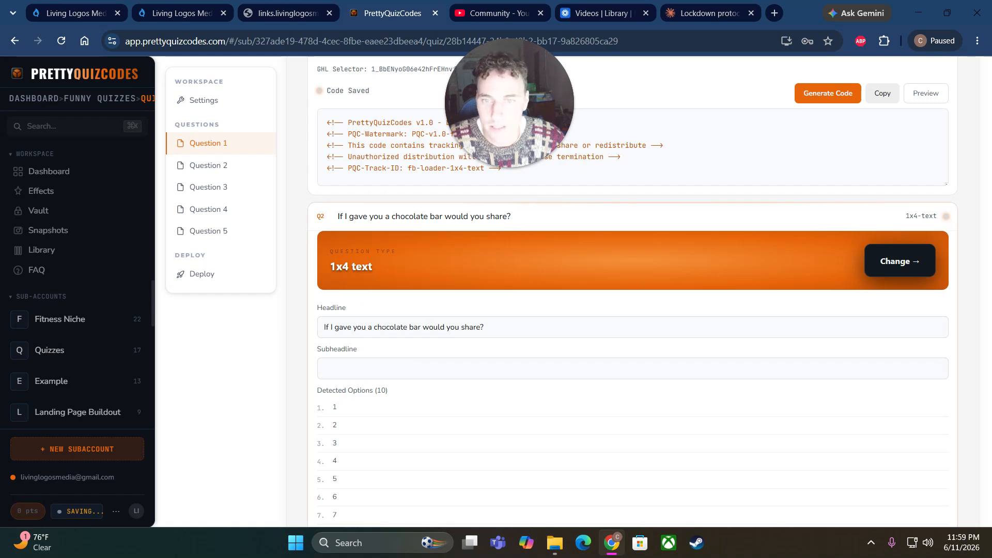
scroll(426, 279, "down", 3)
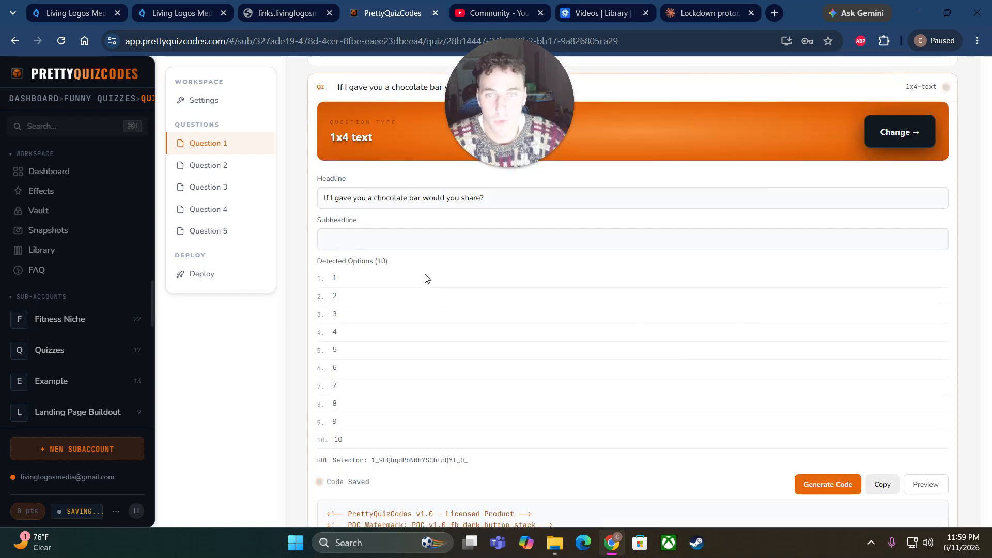
right_click(383, 240)
left_click(448, 377)
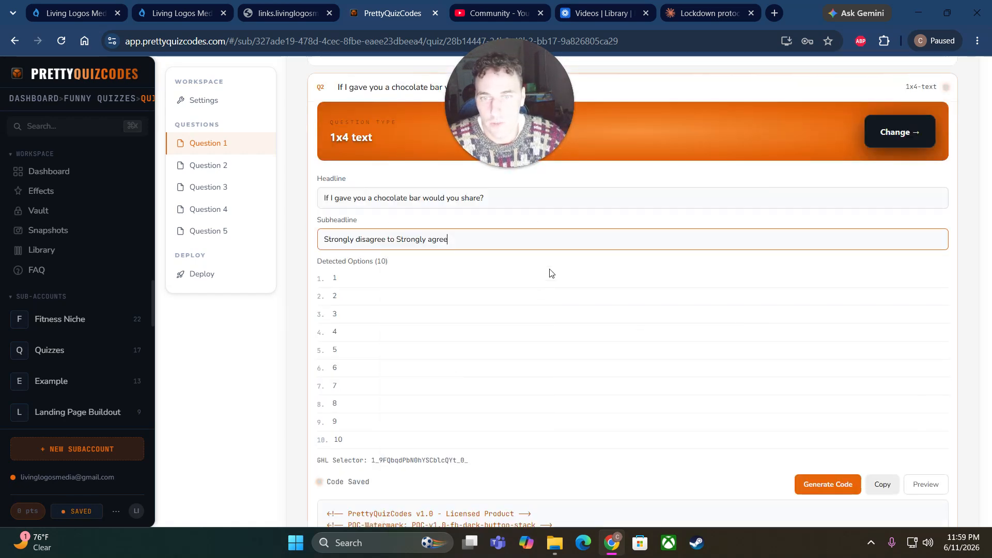
left_click(837, 486)
scroll(946, 295, "down", 4)
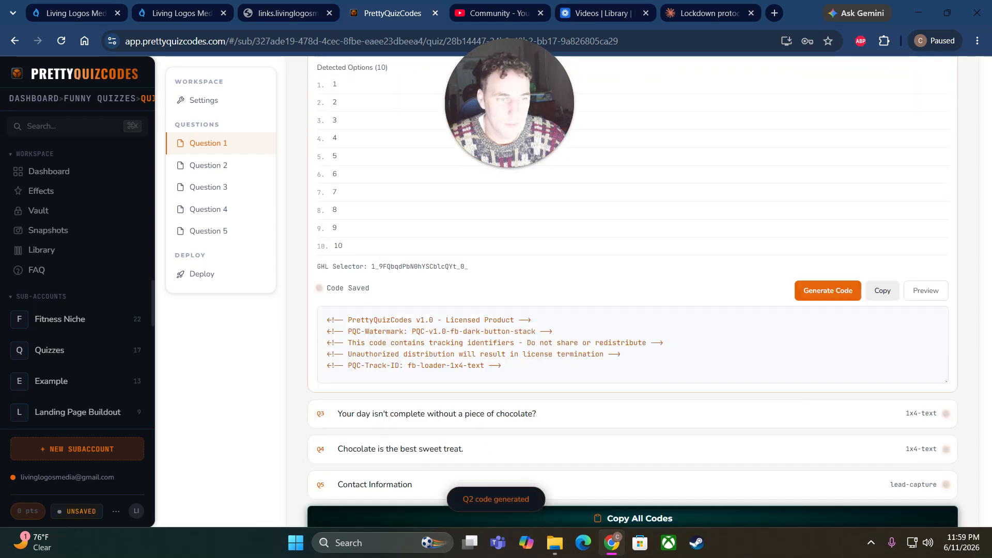
left_click(945, 295)
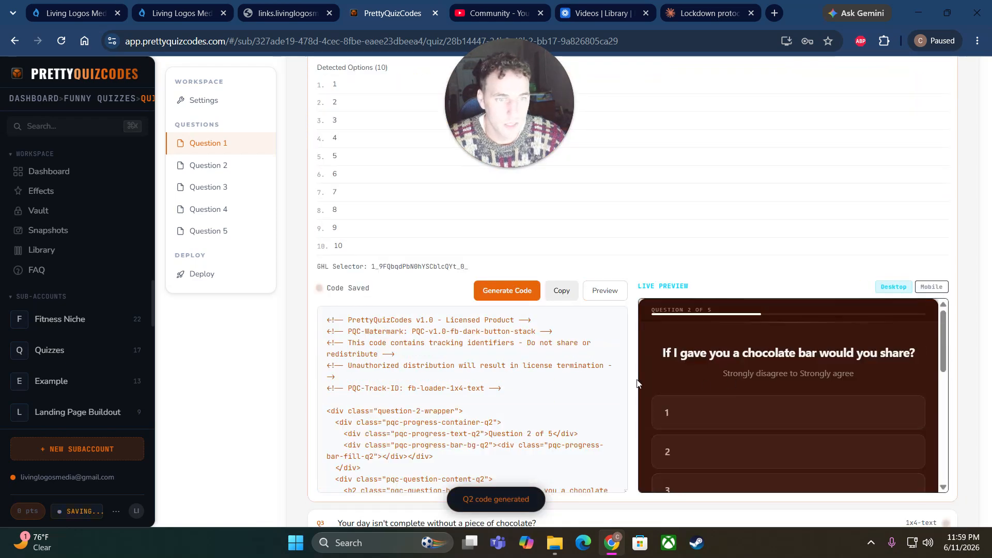
- Give Question 3 the subheadline "Strongly disagree to Strongly agree" and regenerate its code
scroll(634, 383, "down", 5)
left_click(543, 279)
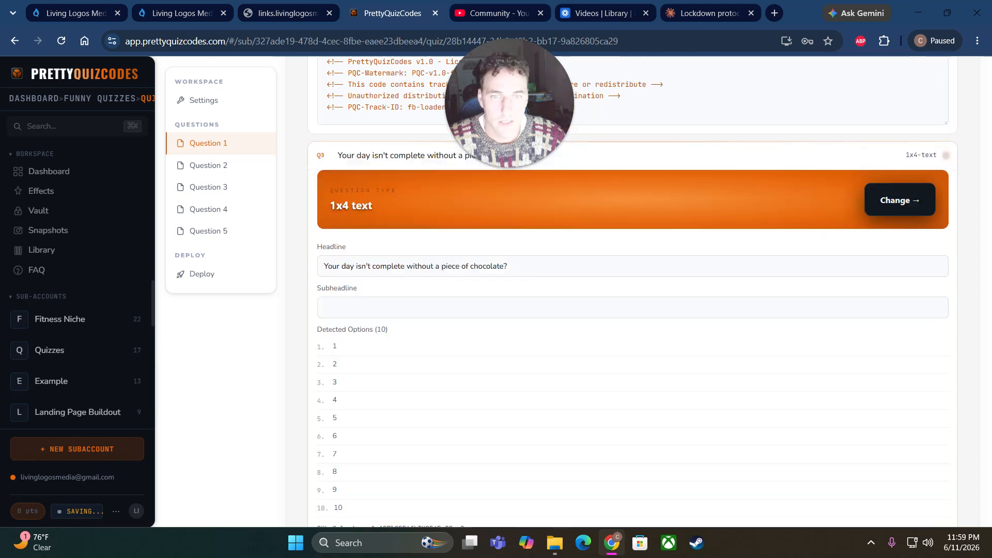
right_click(418, 309)
left_click(454, 380)
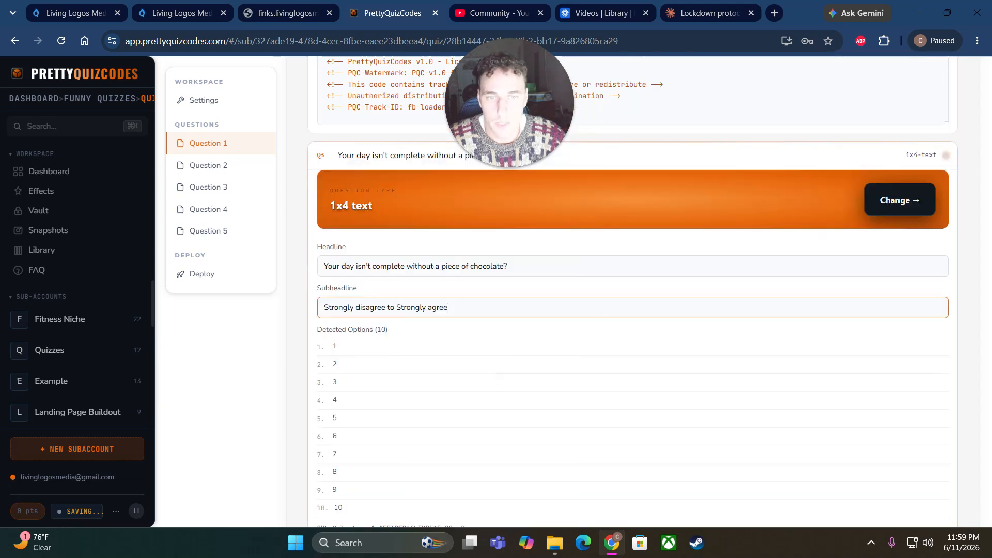
scroll(777, 337, "down", 4)
left_click(826, 362)
- Give Question 4 the subheadline "Strongly disagree to Strongly agree" and regenerate its code
scroll(689, 352, "down", 4)
left_click(610, 288)
left_click(405, 441)
right_click(367, 445)
left_click(448, 314)
scroll(725, 398, "down", 3)
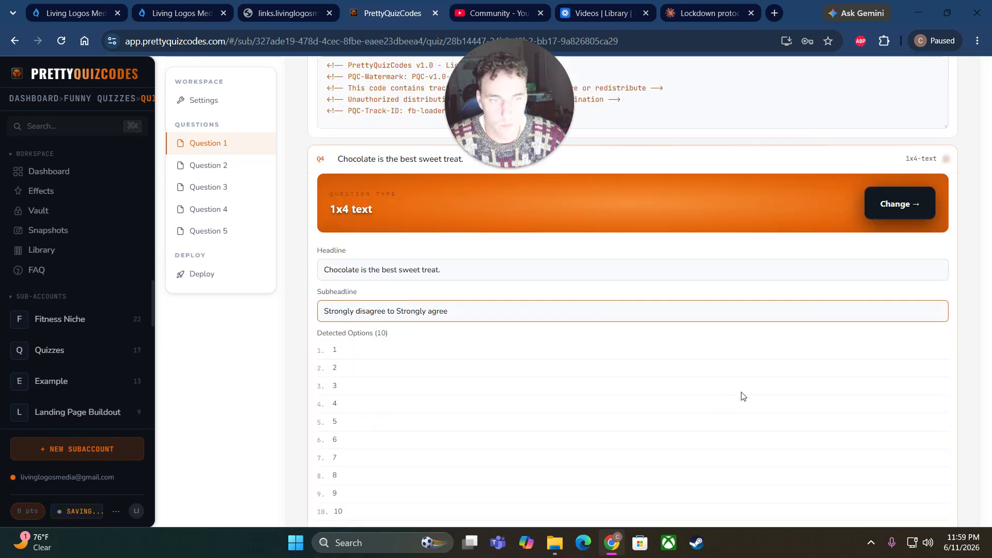
scroll(775, 388, "down", 2)
left_click(827, 491)
- Regenerate the code for the Contact Information lead capture question and preview the resulting form
scroll(811, 436, "down", 4)
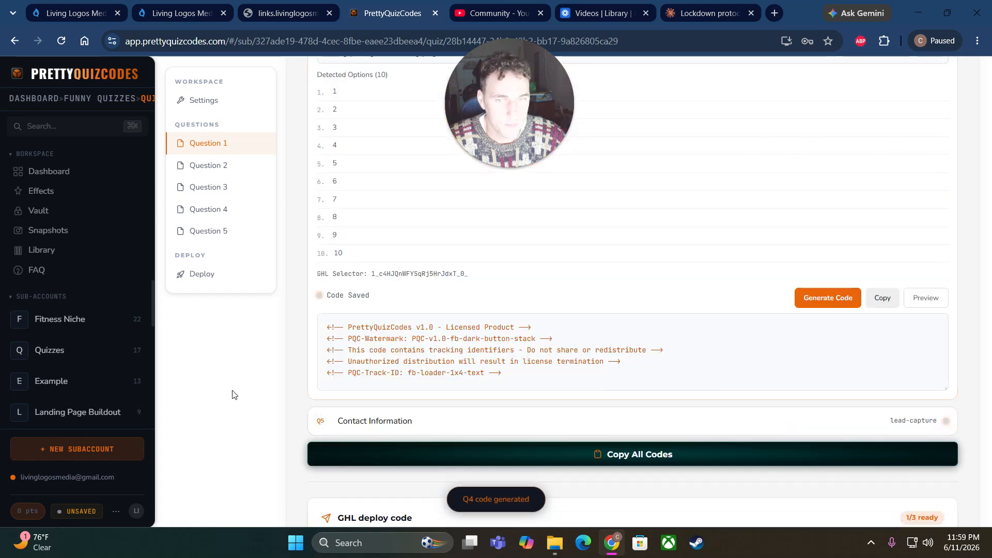
left_click(459, 419)
scroll(444, 361, "down", 3)
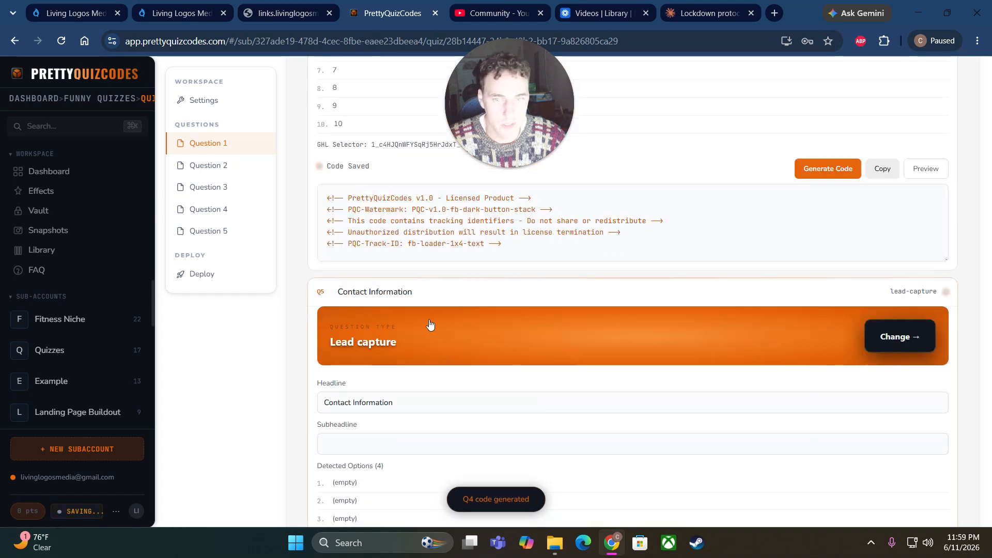
scroll(594, 372, "down", 3)
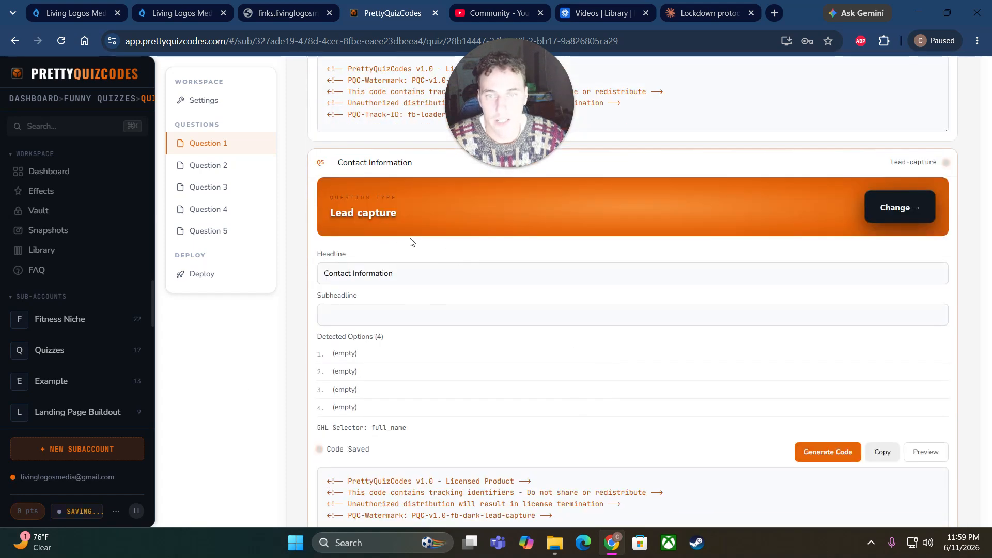
scroll(827, 392, "down", 2)
left_click(828, 386)
scroll(905, 273, "down", 3)
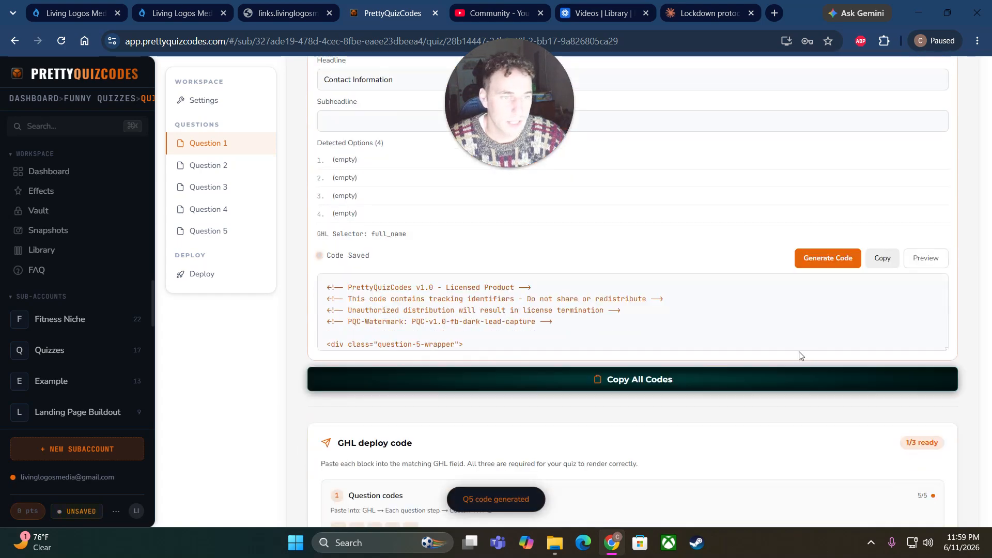
left_click(915, 261)
scroll(683, 318, "down", 3)
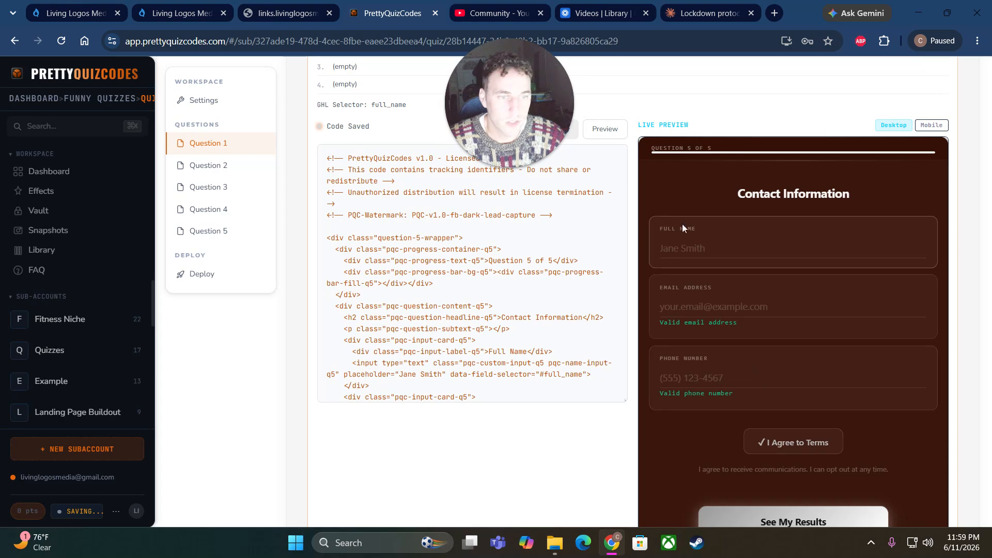
scroll(776, 413, "up", 3)
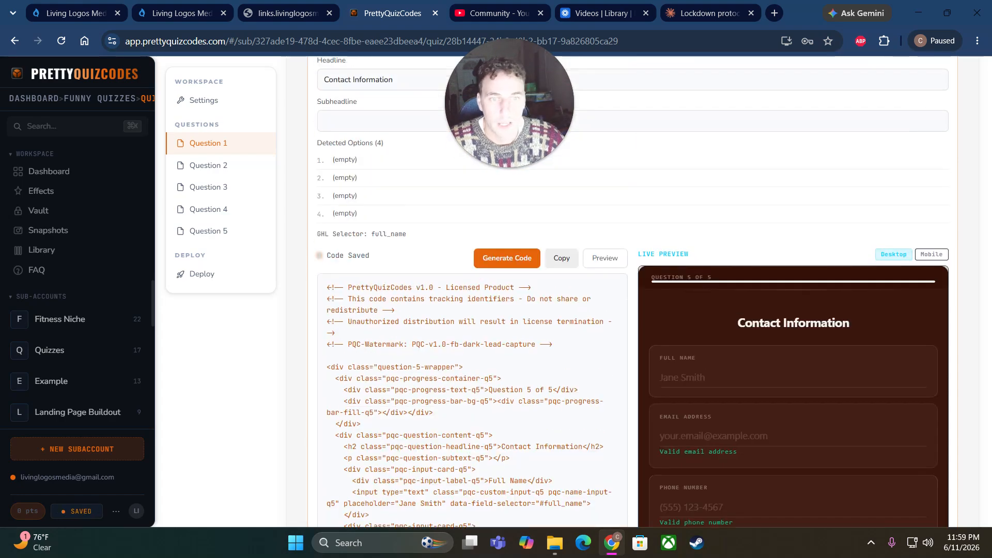
- Preview Question 2's generated code and copy it, collapsing Question 1 on the way
scroll(682, 308, "up", 20)
scroll(621, 308, "up", 10)
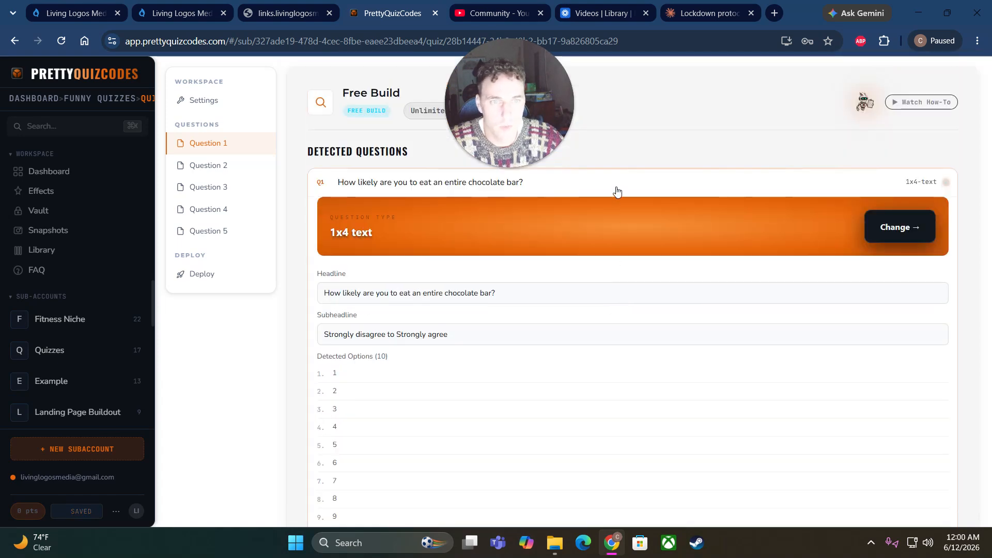
left_click(617, 192)
scroll(660, 294, "down", 5)
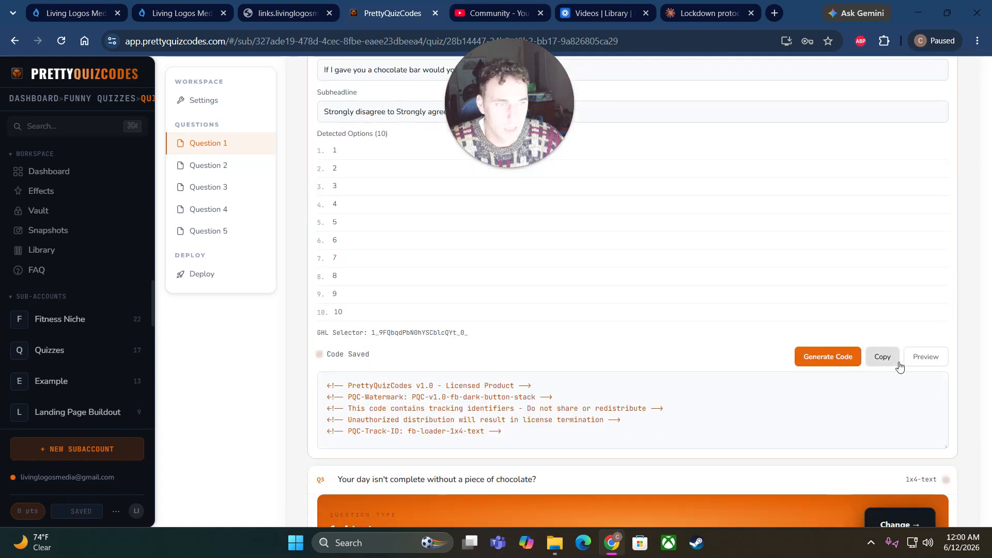
left_click(923, 358)
left_click(561, 356)
- Switch to the quiz builder, add a custom HTML element above Page 2's question, and save the copied Question 2 code in it
left_click(181, 13)
scroll(243, 317, "down", 12)
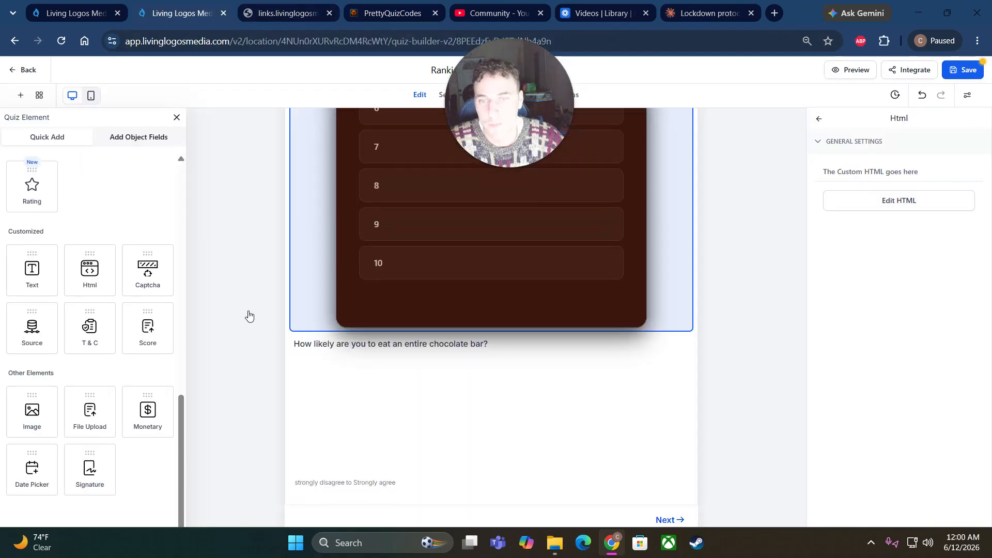
left_click_drag(90, 269, 341, 228)
left_click(897, 202)
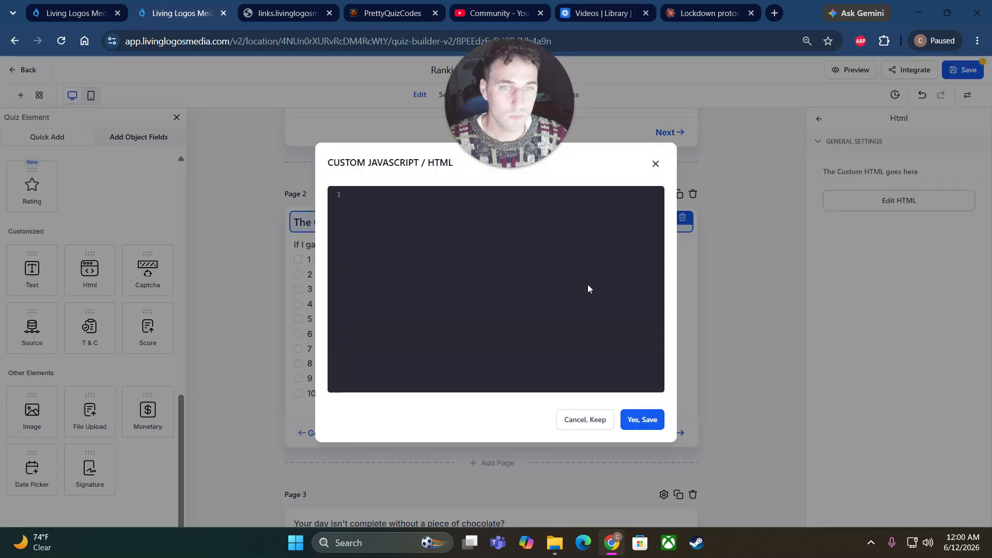
key("ctrl+v")
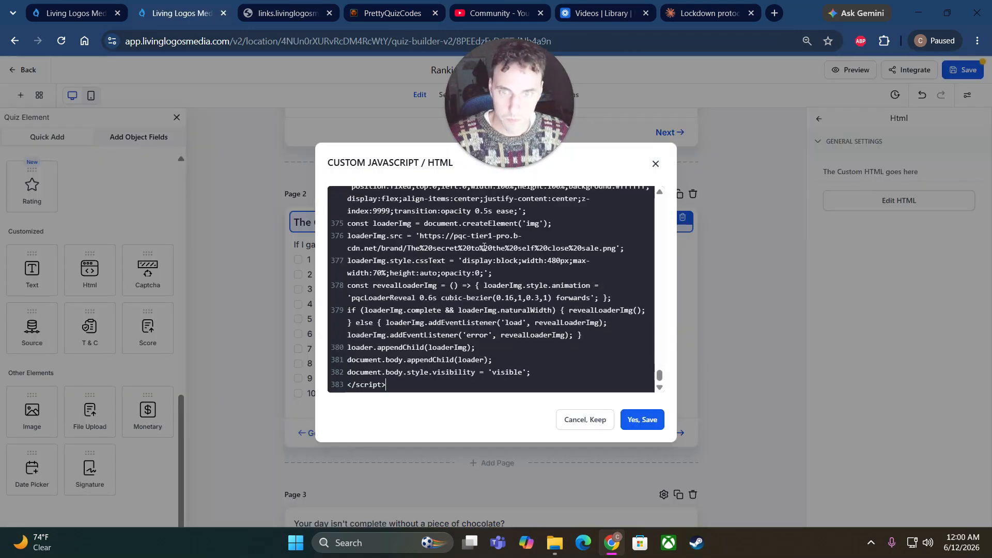
left_click(641, 420)
- Add a custom HTML element above the question on Page 3 and open its code for editing
scroll(325, 289, "down", 10)
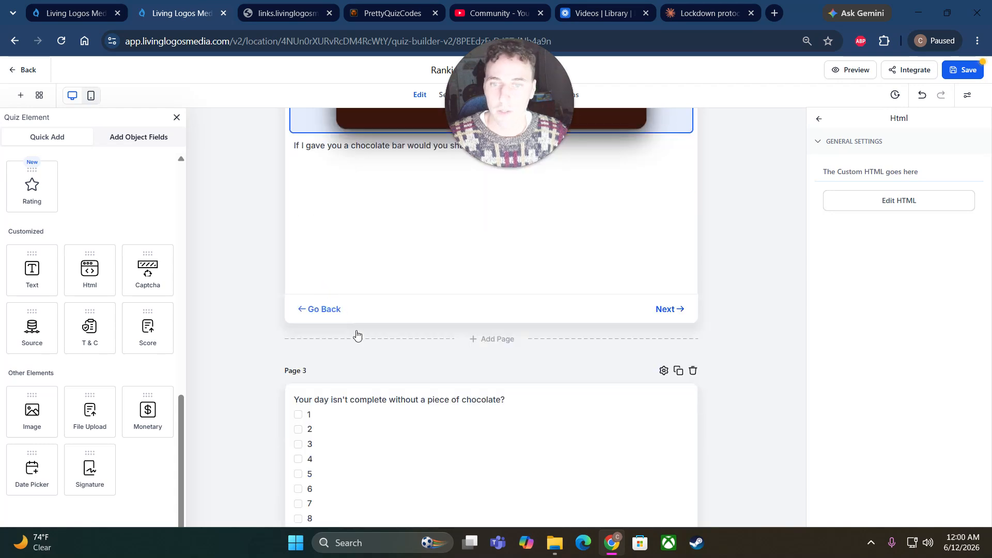
scroll(359, 336, "down", 4)
left_click_drag(90, 268, 315, 227)
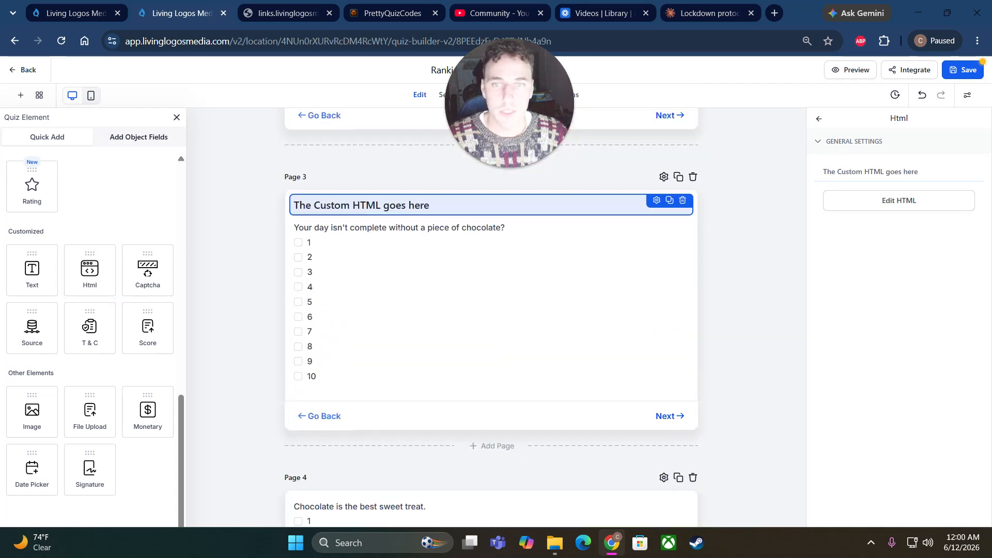
left_click(867, 213)
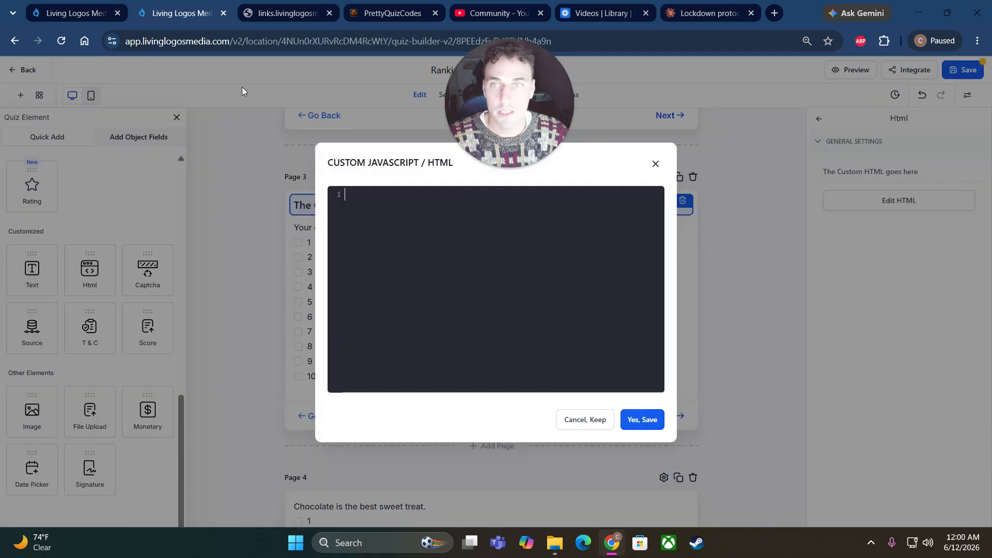
- Switch to PrettyQuizCodes, regenerate and preview Question 3's code, and copy it
left_click(290, 16)
left_click(161, 14)
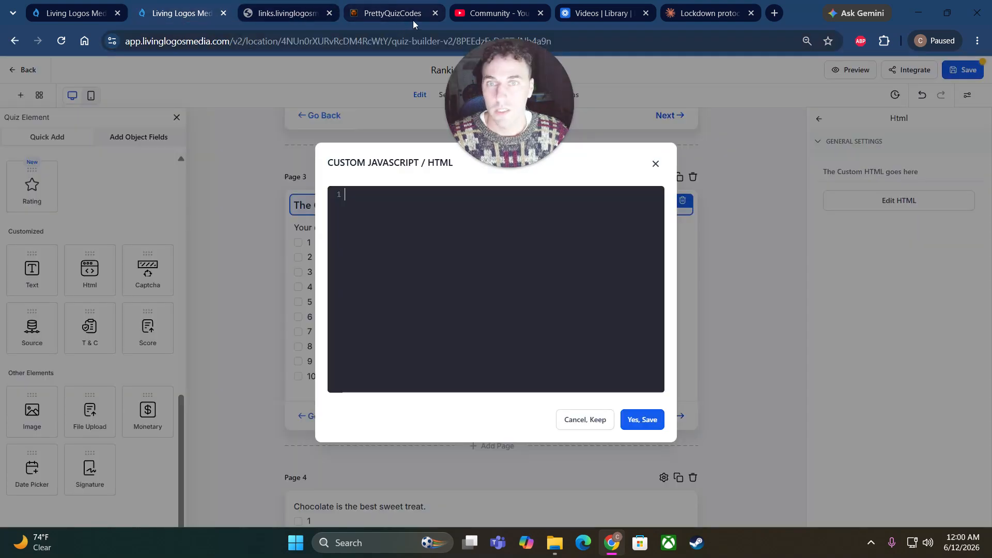
left_click(391, 14)
scroll(310, 261, "down", 6)
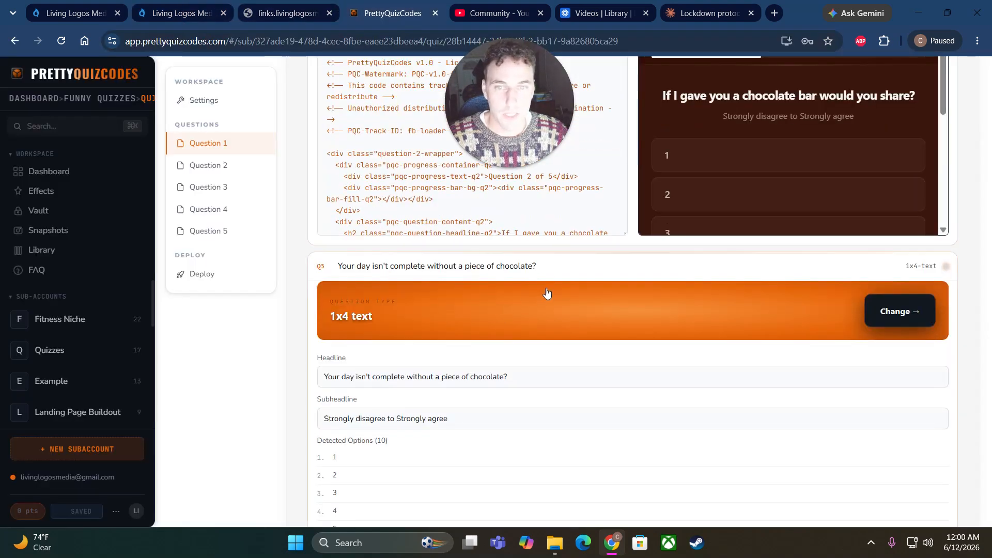
scroll(679, 285, "down", 1)
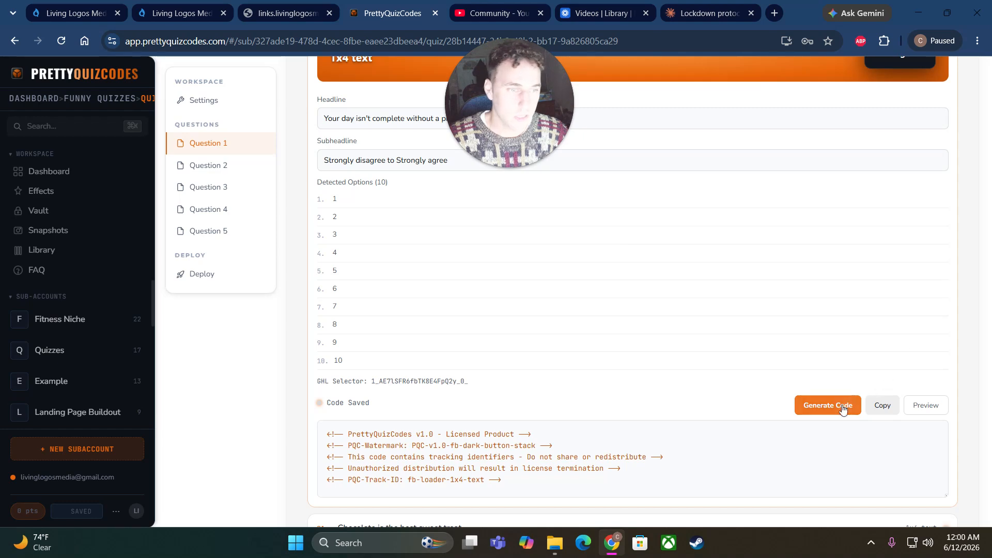
left_click(853, 406)
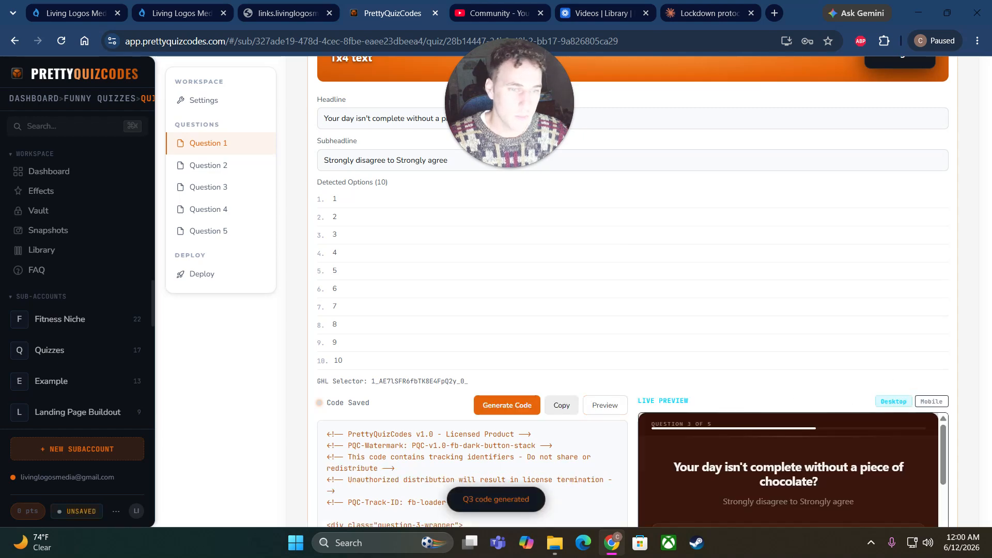
left_click(559, 407)
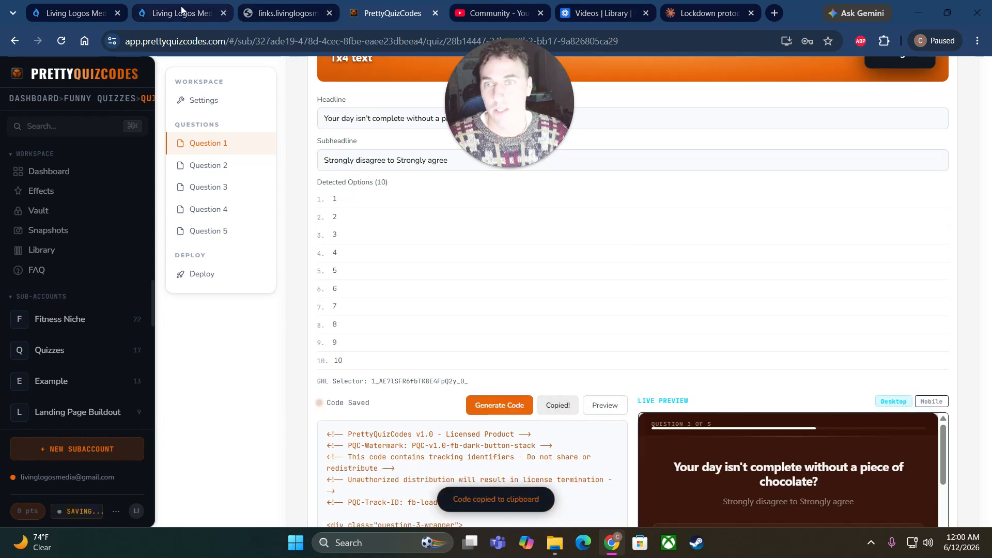
- Return to the quiz builder and paste Question 3's code into Page 3's custom HTML element, saving it
left_click(182, 11)
key("ctrl+v")
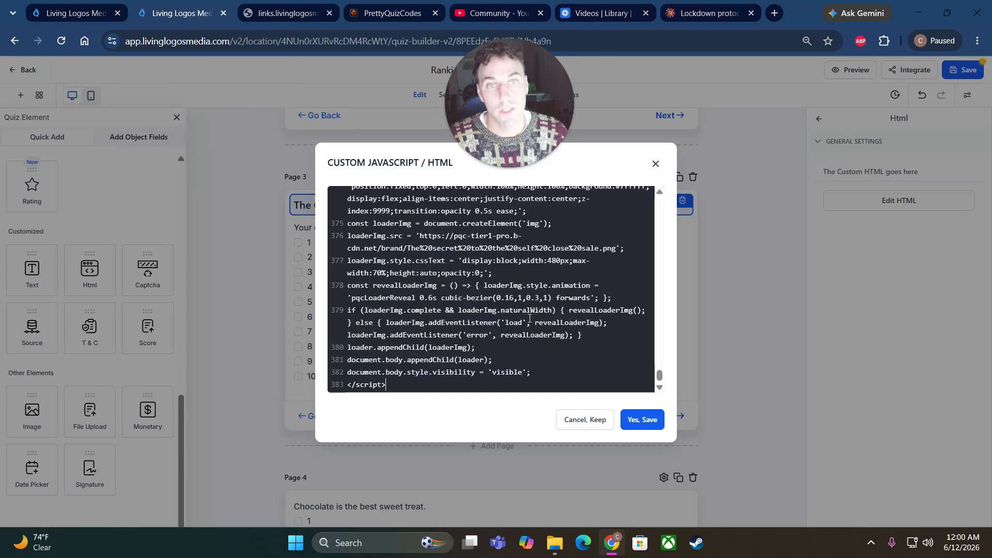
left_click(646, 420)
- Insert a custom HTML element above Page 4's chocolate question and open its code editor
scroll(301, 354, "down", 10)
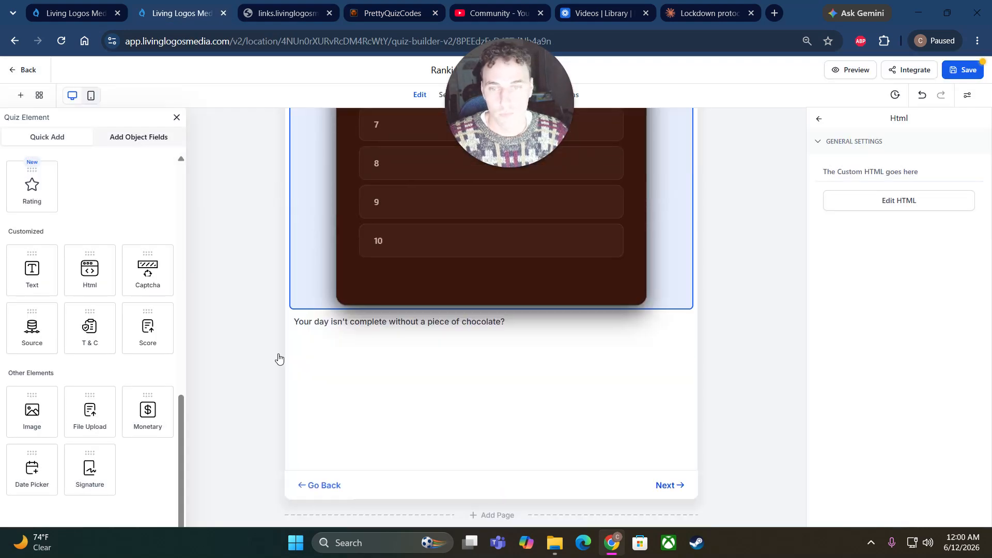
scroll(271, 355, "down", 2)
left_click_drag(90, 266, 351, 256)
left_click(901, 202)
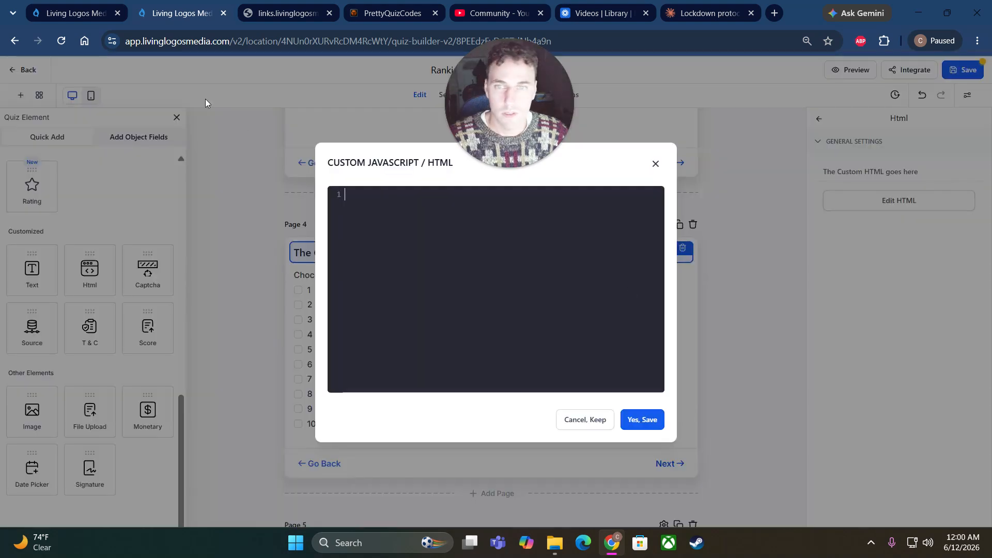
- Switch to PrettyQuizCodes, regenerate Question 4's code with its live preview, and copy the code
left_click(376, 14)
scroll(293, 212, "down", 5)
scroll(819, 321, "down", 5)
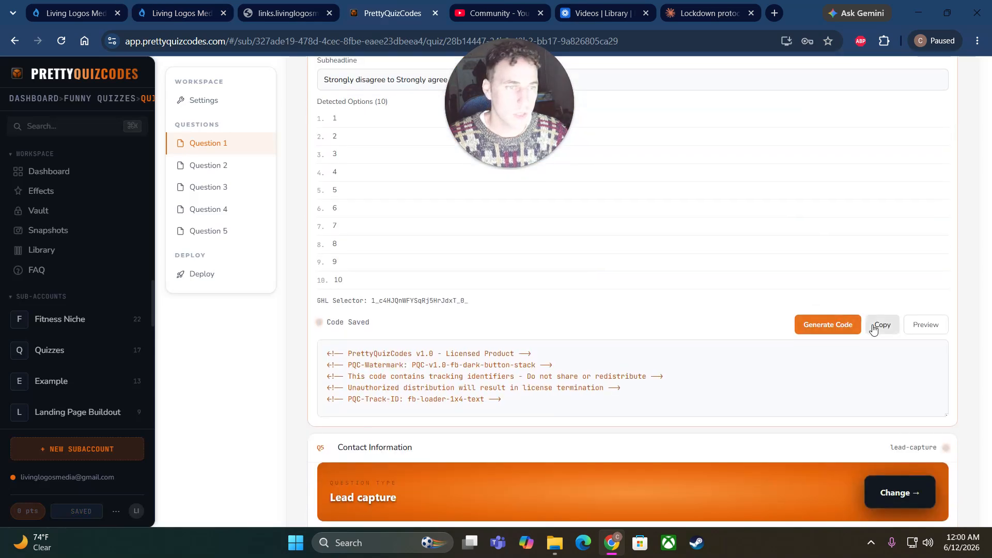
left_click(826, 324)
left_click(933, 325)
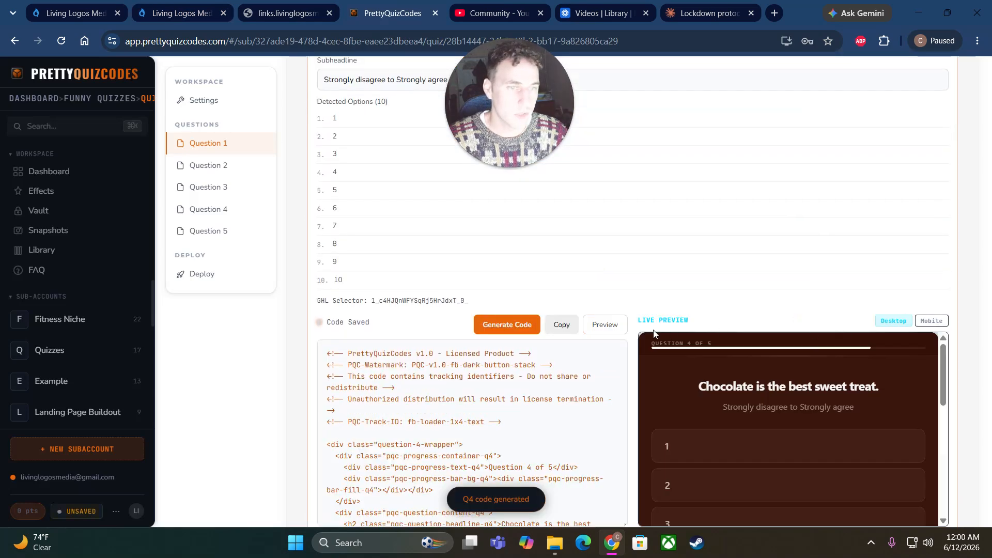
left_click(564, 327)
- Back in the quiz builder, paste Question 4's code into Page 4's custom HTML element and save it
left_click(181, 13)
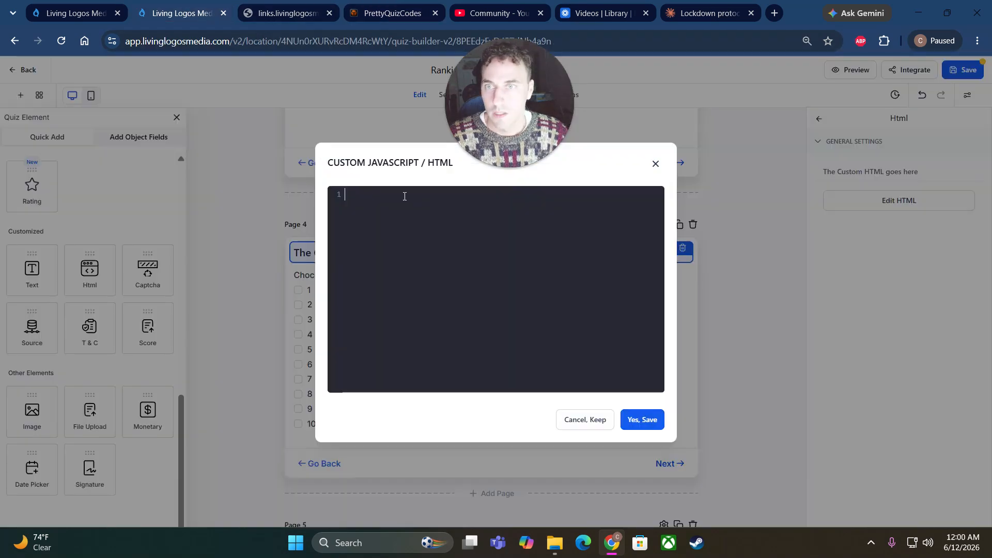
left_click(405, 234)
key("ctrl+v")
left_click(643, 420)
- Place a custom HTML element above the Full Name field on Page 5 and open its code editor
scroll(543, 381, "down", 10)
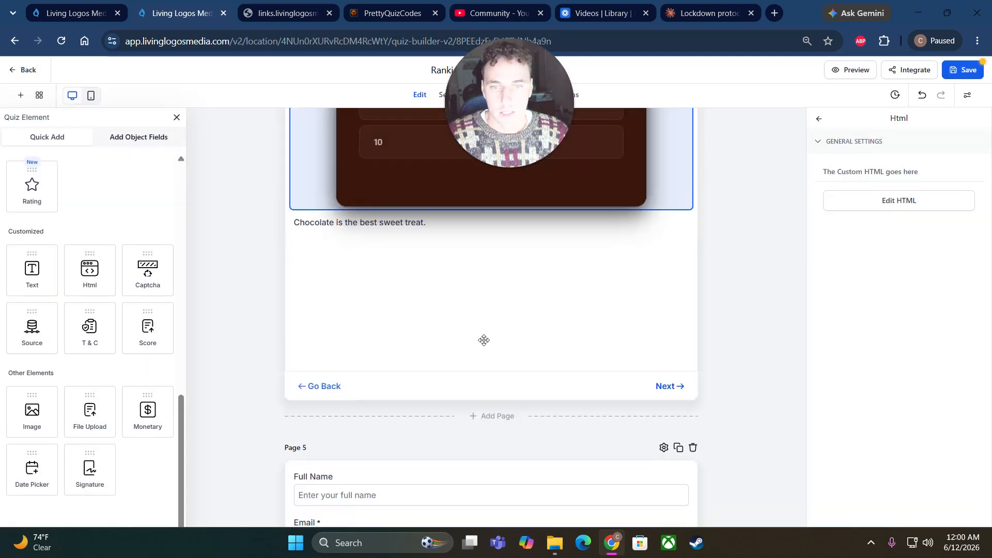
scroll(491, 321, "up", 1)
left_click_drag(80, 277, 315, 220)
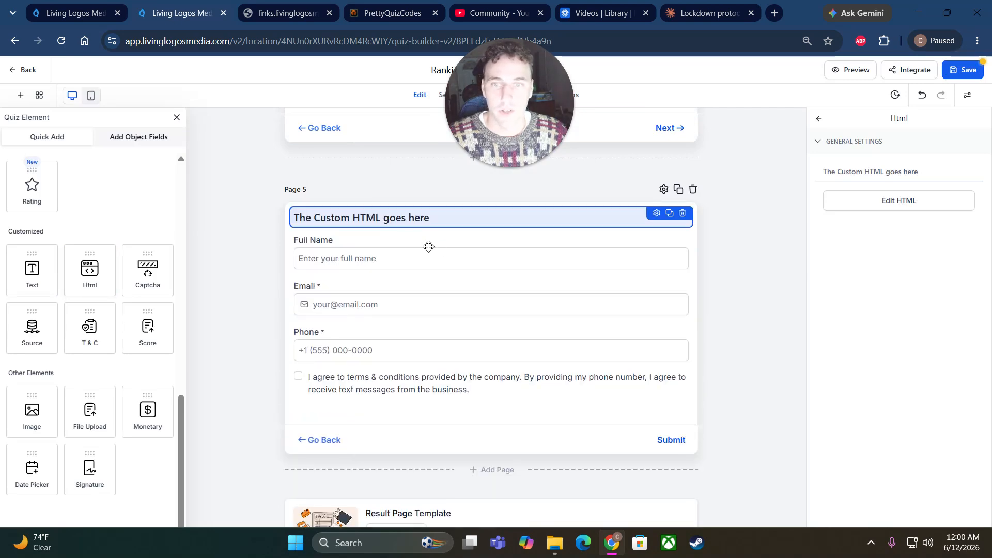
left_click(869, 210)
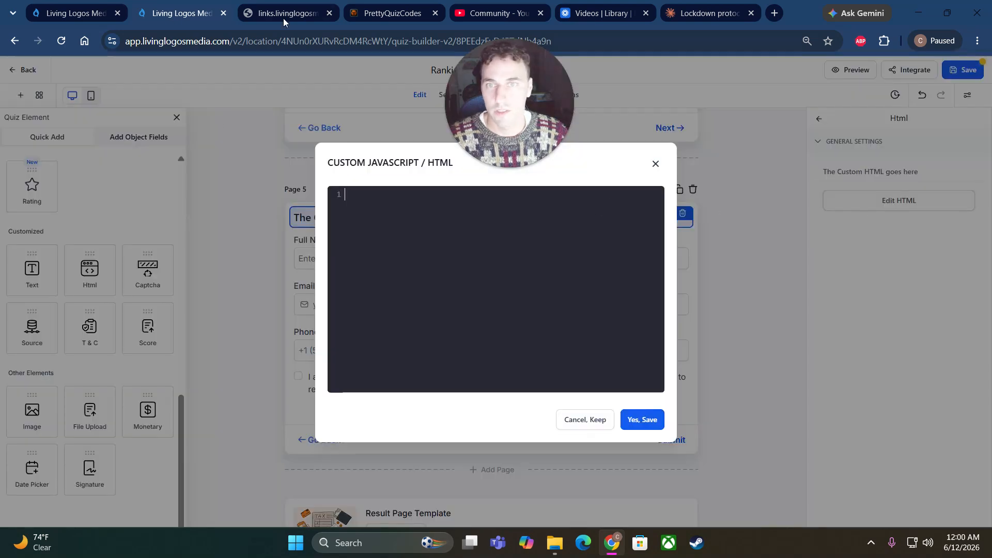
- Switch to PrettyQuizCodes, regenerate and preview the Contact Information code for Question 5, and copy it
left_click(391, 15)
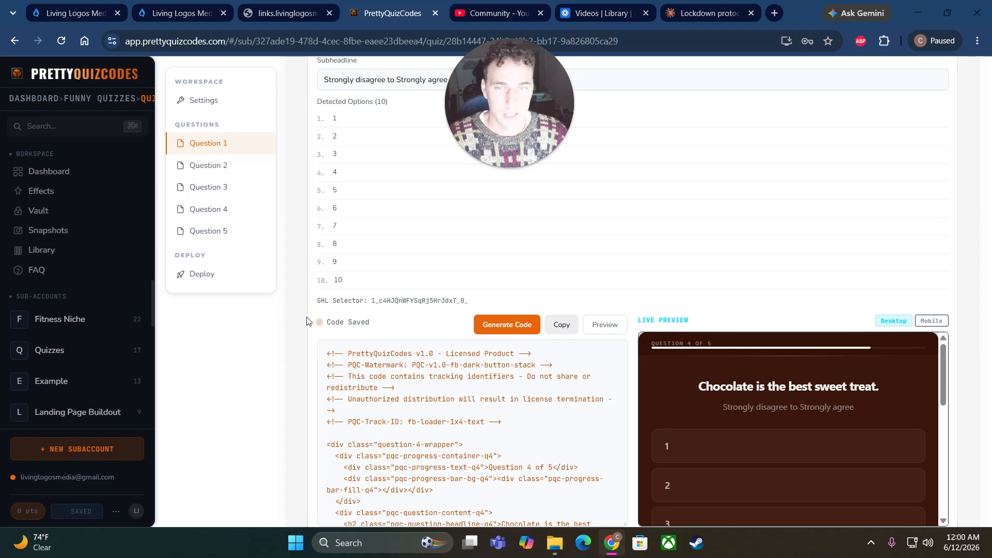
scroll(281, 311, "down", 9)
left_click(827, 394)
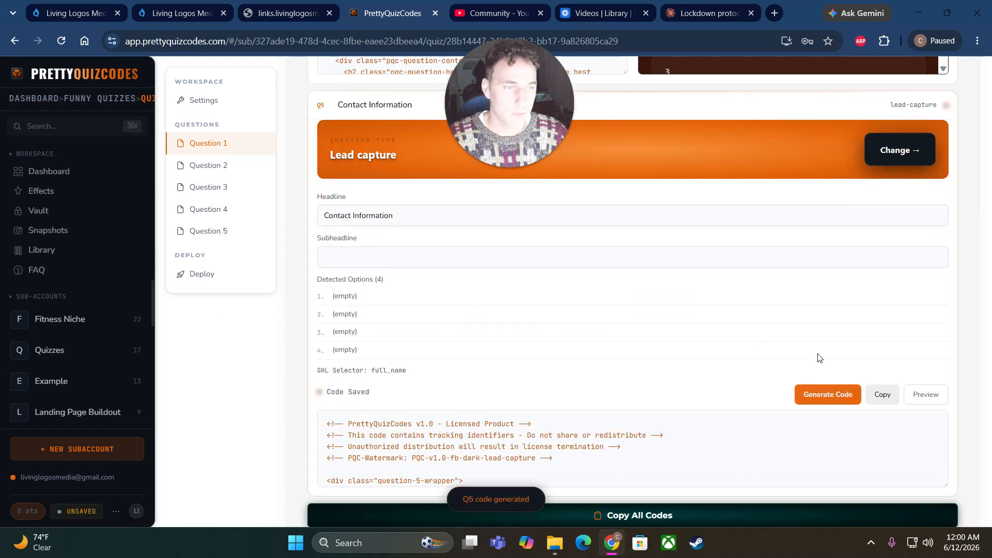
scroll(818, 358, "down", 3)
left_click(925, 265)
left_click(558, 265)
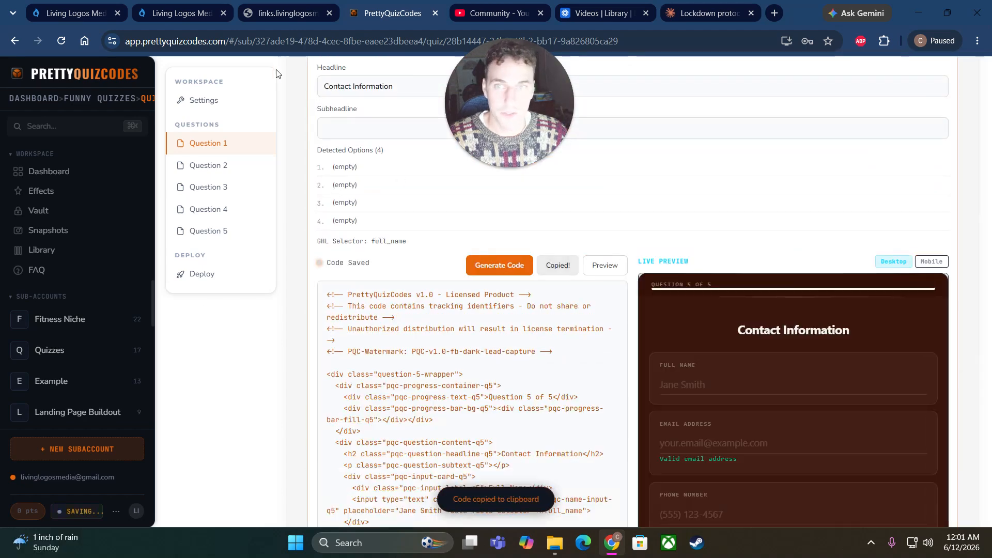
- Return to the quiz builder and save the Contact Information code in Page 5's custom HTML element
left_click(172, 14)
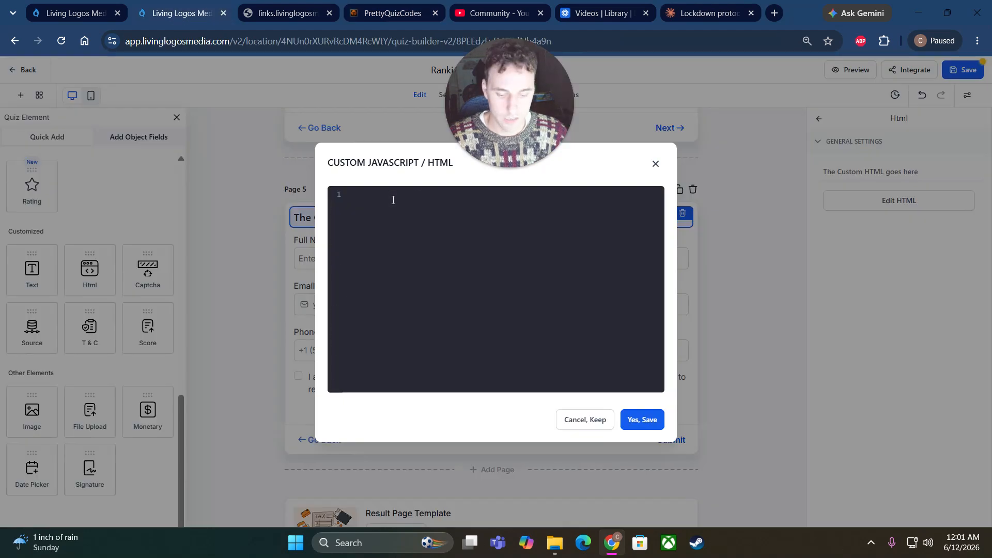
key("ctrl+v")
left_click(628, 428)
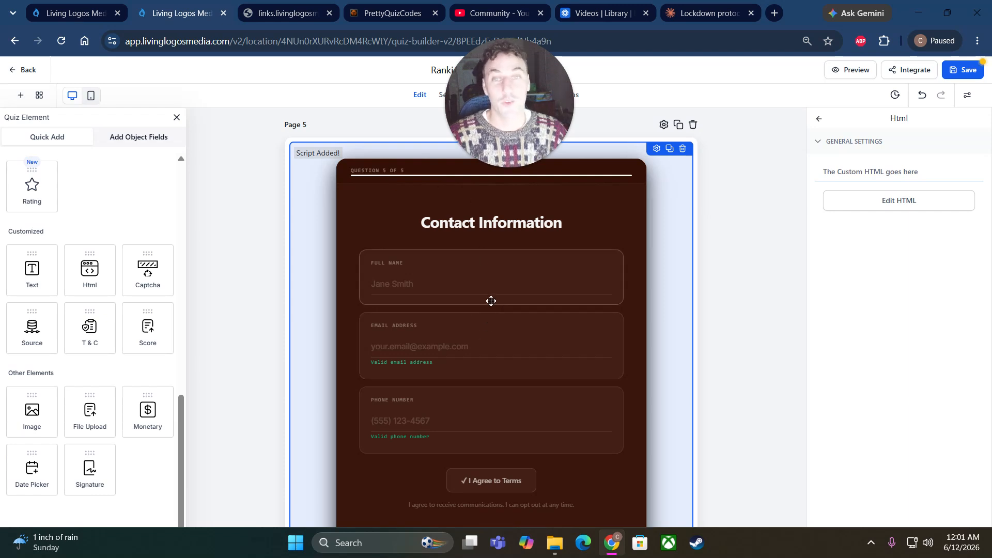
- Open the quiz-wide style options and save the quiz, accepting the third-party script alert
scroll(499, 315, "up", 8)
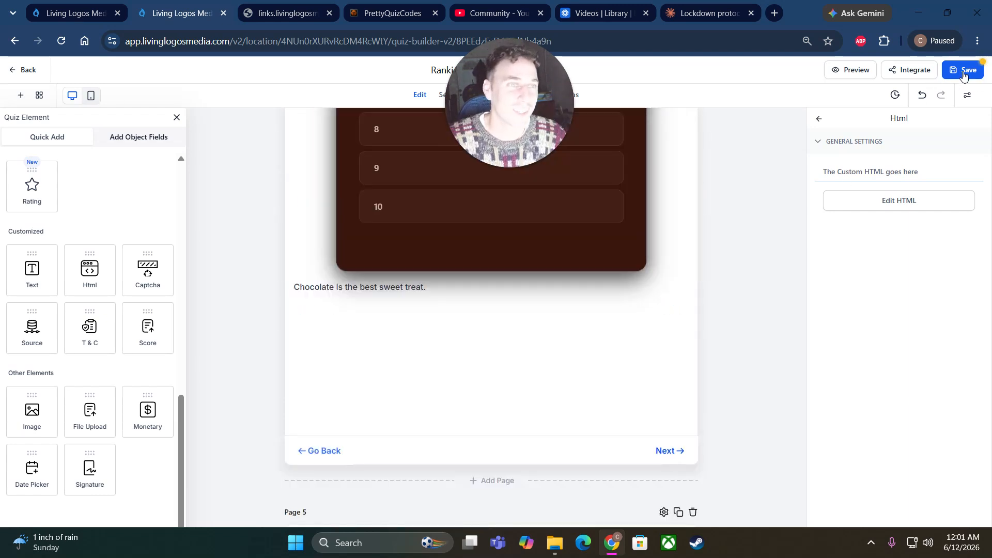
left_click(967, 97)
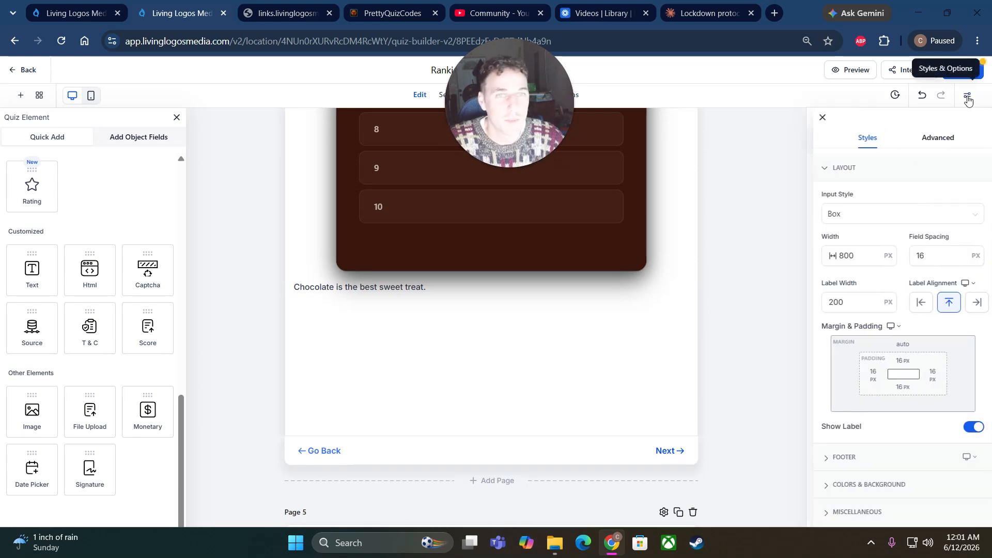
left_click(964, 70)
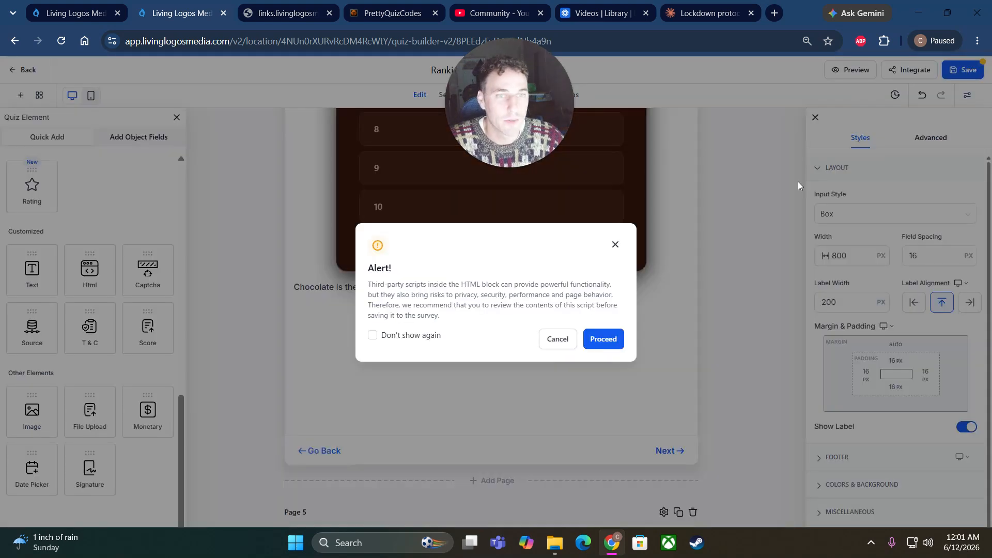
left_click(602, 339)
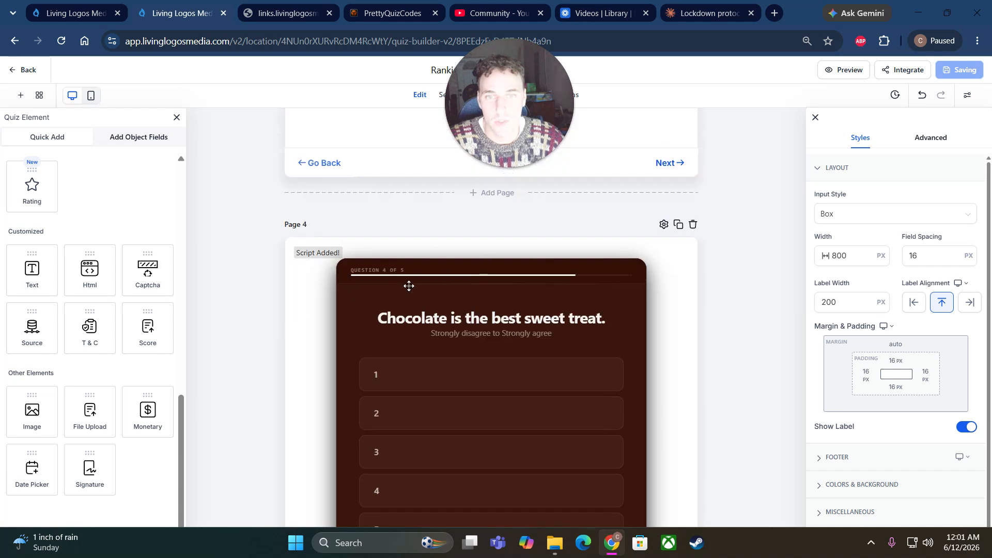
- Open the Custom CSS editor in the quiz's advanced style options
scroll(434, 317, "down", 8)
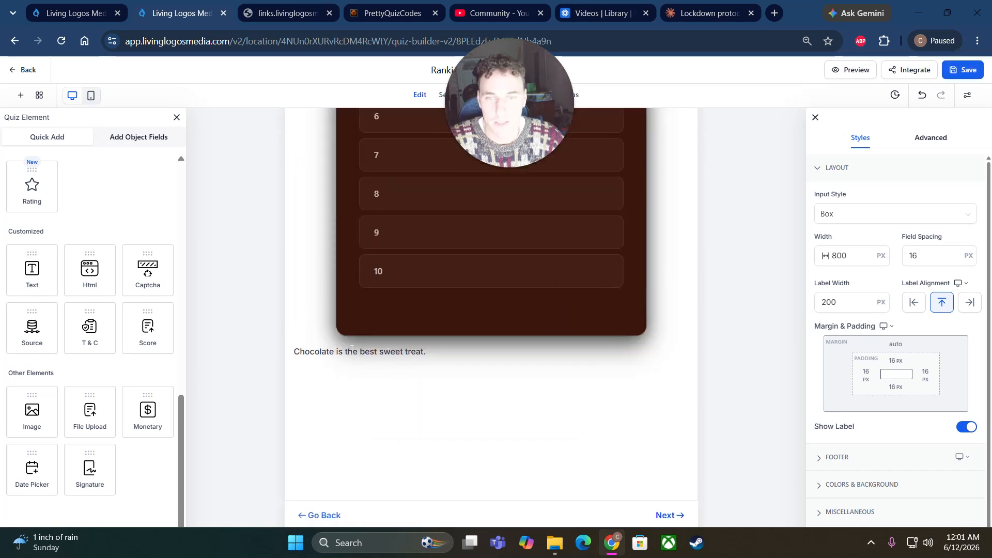
scroll(899, 330, "down", 1)
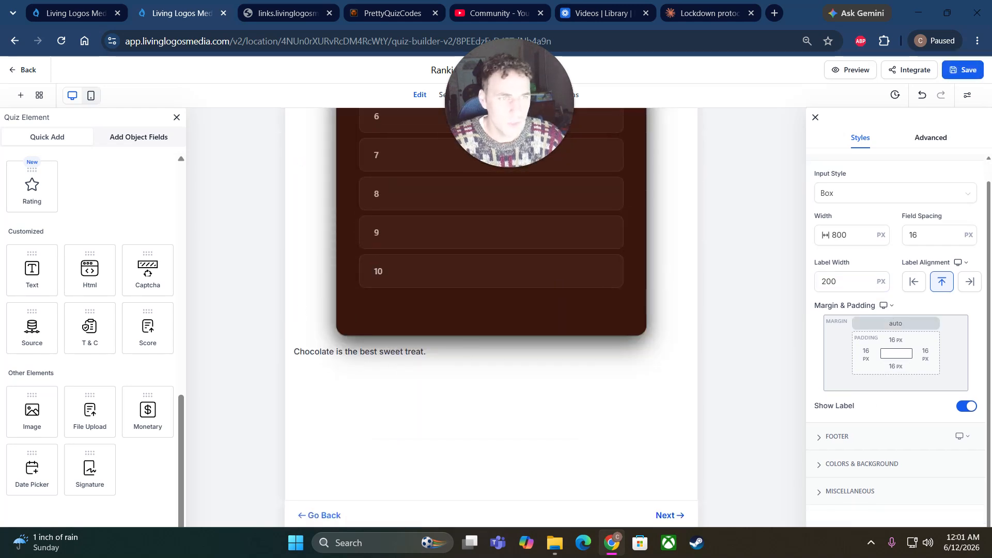
left_click(933, 139)
scroll(861, 432, "down", 3)
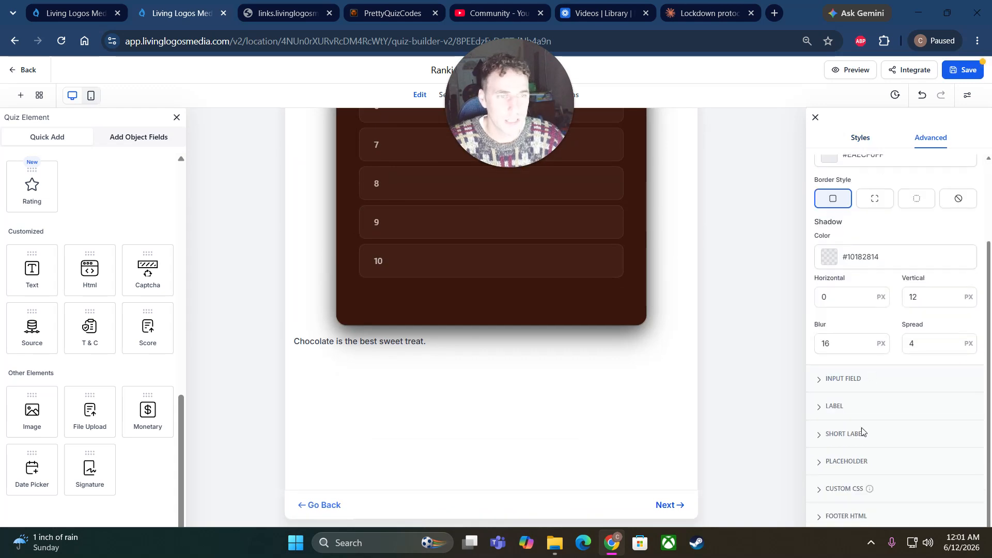
left_click(858, 489)
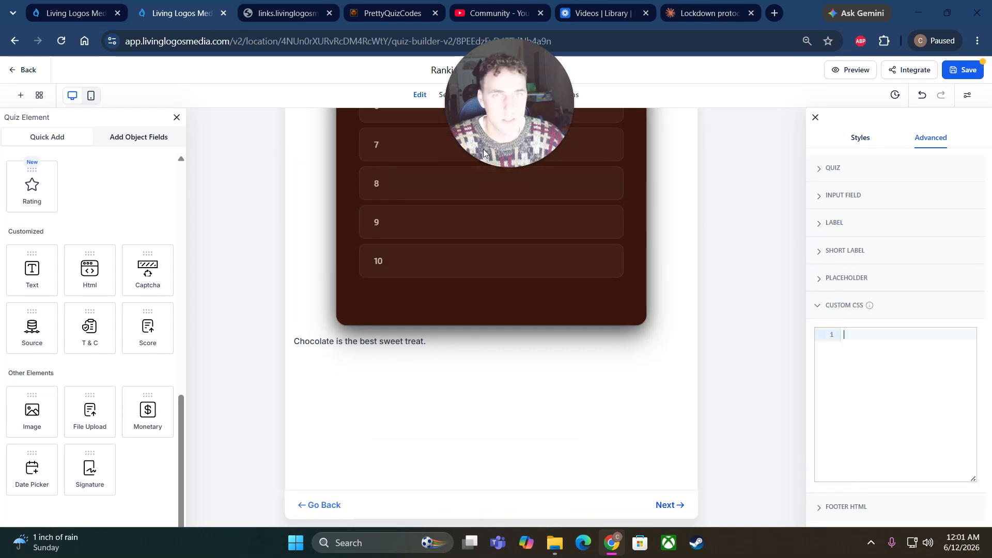
- Switch to PrettyQuizCodes and copy the Advanced custom CSS block from the GHL deploy code section
left_click(356, 17)
scroll(517, 290, "down", 4)
scroll(618, 377, "down", 5)
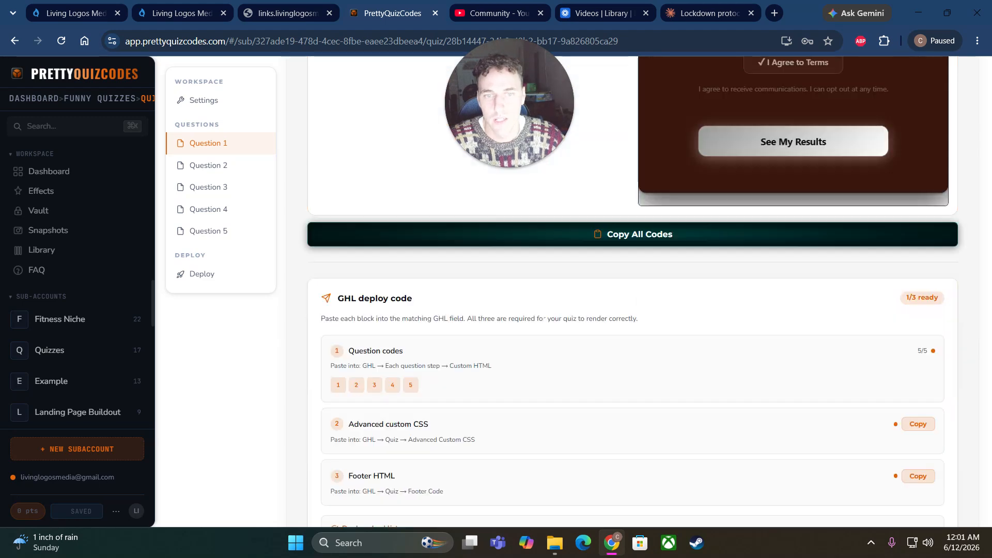
scroll(755, 308, "down", 4)
left_click(917, 230)
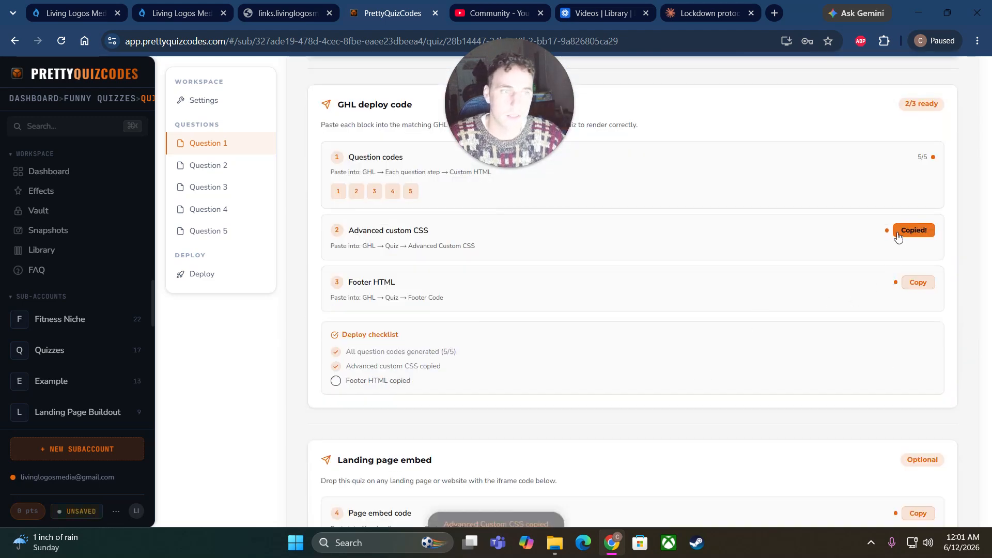
- Return to the quiz builder and paste the copied CSS into the quiz's Custom CSS editor
left_click(189, 16)
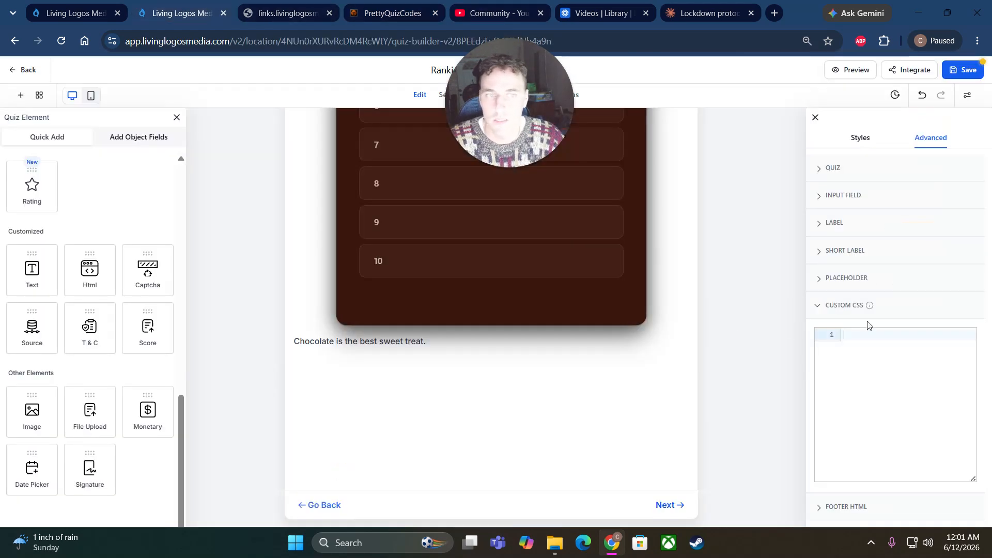
left_click(877, 330)
key("ctrl+v")
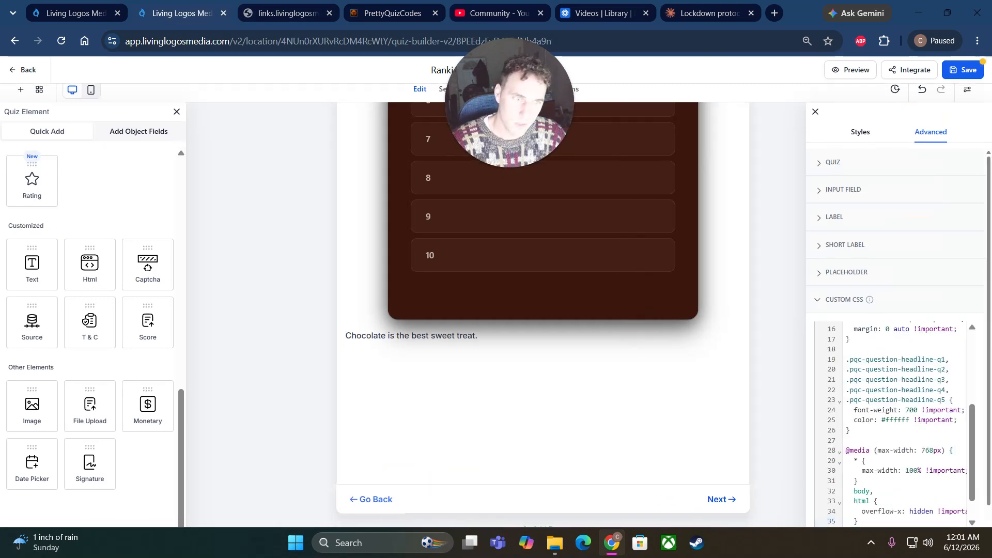
- Open the quiz's footer HTML editor, and copy the Footer HTML block from PrettyQuizCodes
left_click(925, 301)
left_click(867, 331)
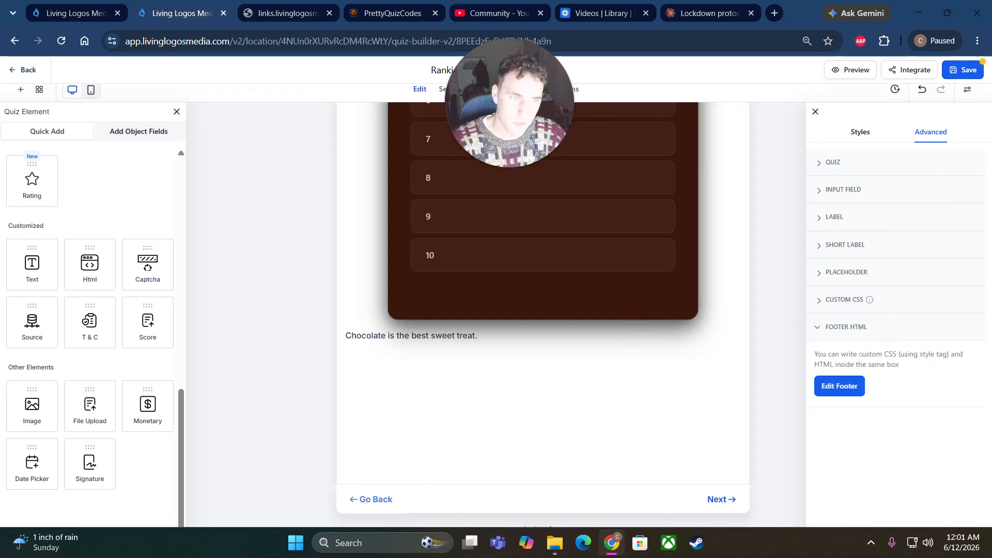
left_click(838, 388)
left_click(393, 13)
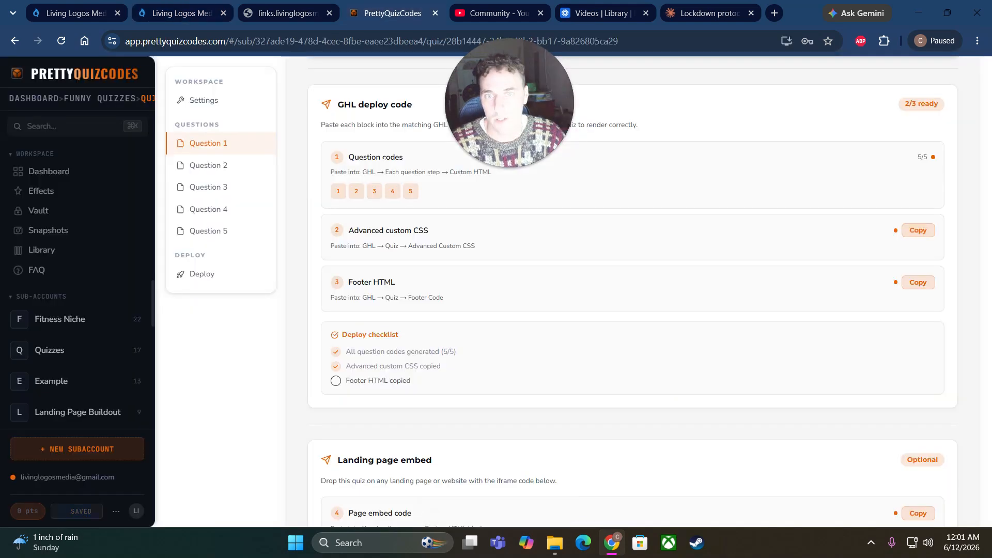
scroll(461, 324, "down", 3)
scroll(461, 323, "up", 3)
left_click(917, 282)
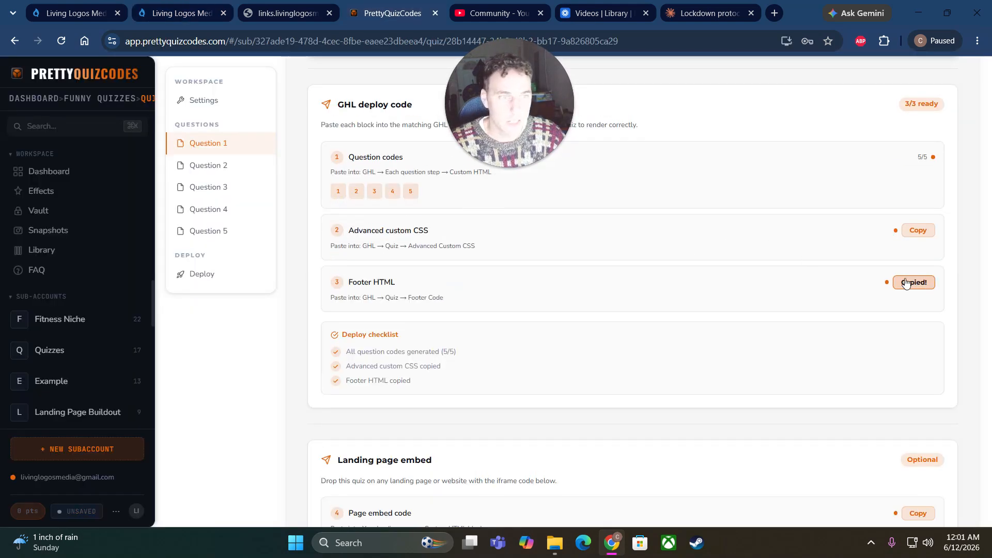
- Return to the quiz builder and save the copied Footer HTML code in the footer editor
left_click(185, 15)
key("ctrl+v")
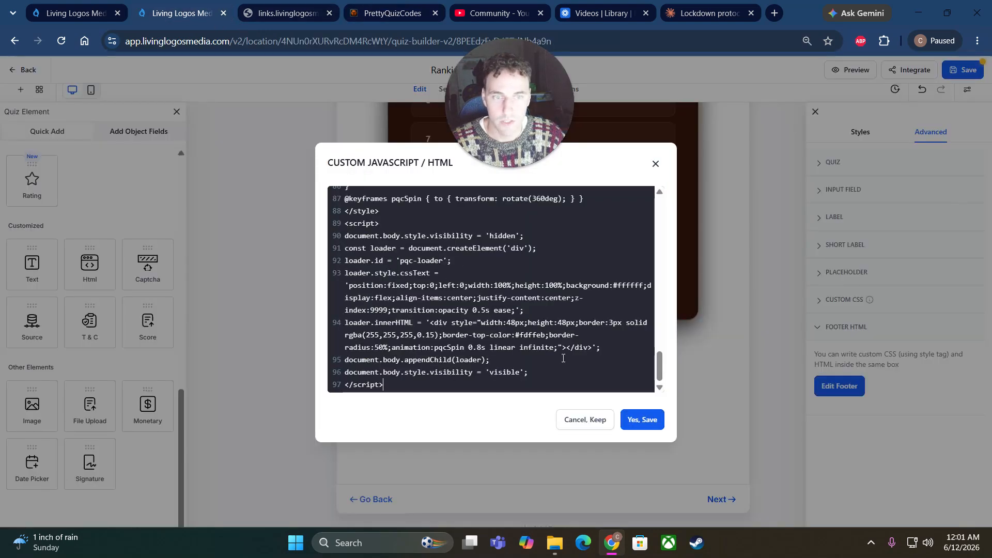
left_click(652, 418)
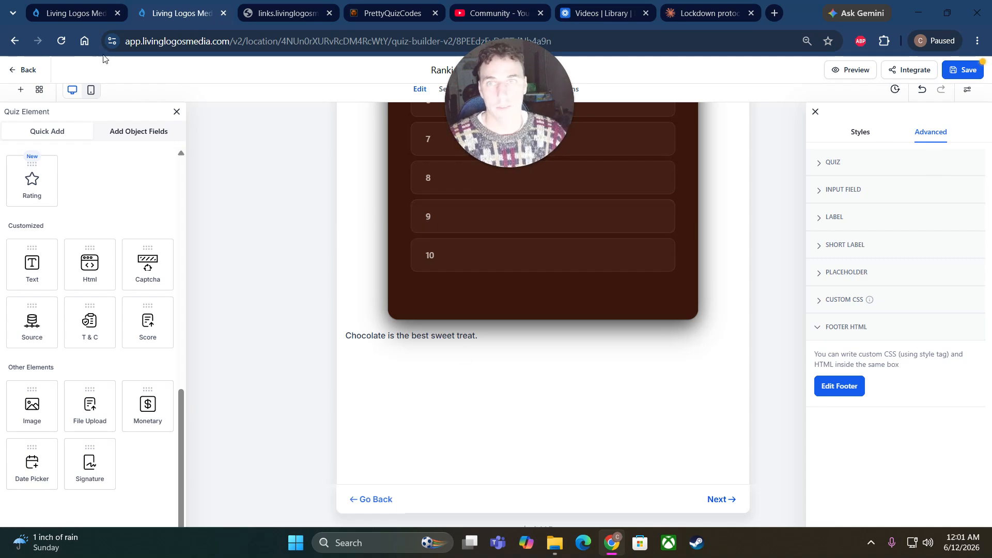
- Switch to PrettyQuizCodes and set the landing page embed style to With Logo
left_click(393, 13)
scroll(433, 371, "down", 5)
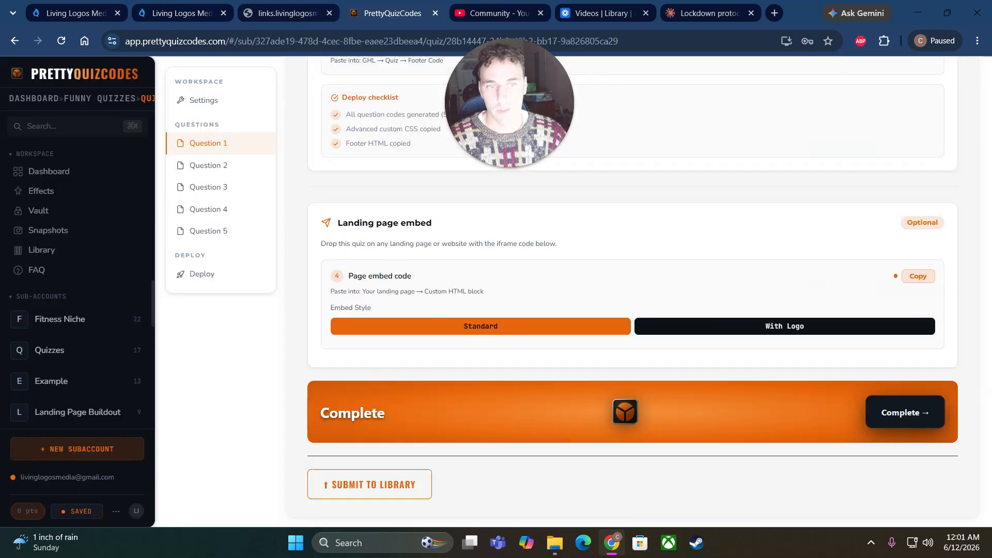
left_click(761, 328)
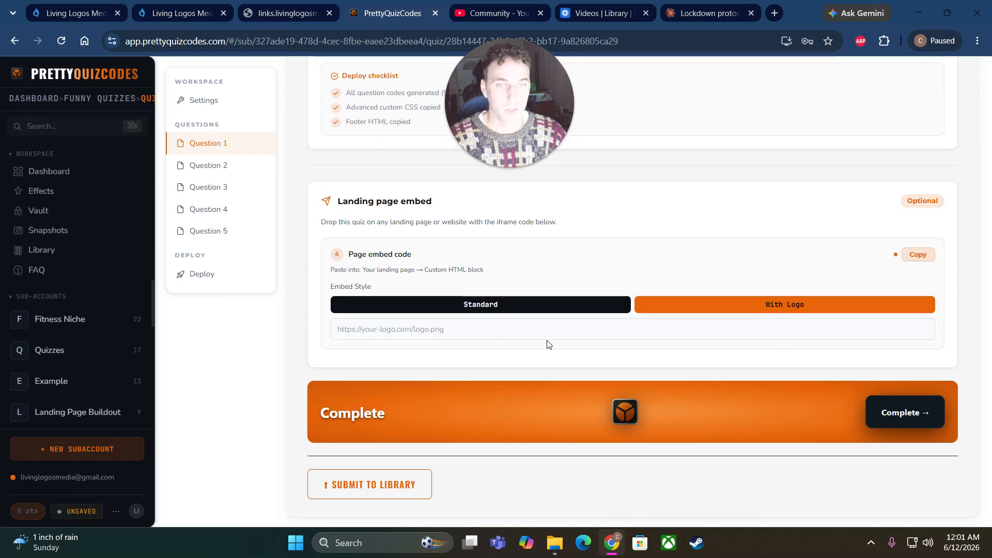
- Check the old preview page, return to the quiz builder and save the quiz, accepting the script alert
left_click(280, 11)
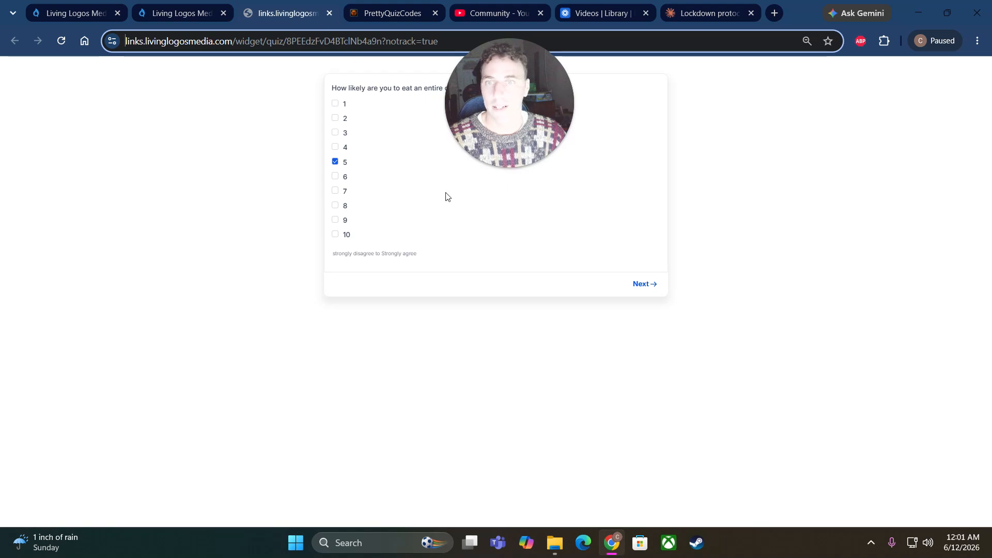
left_click(160, 14)
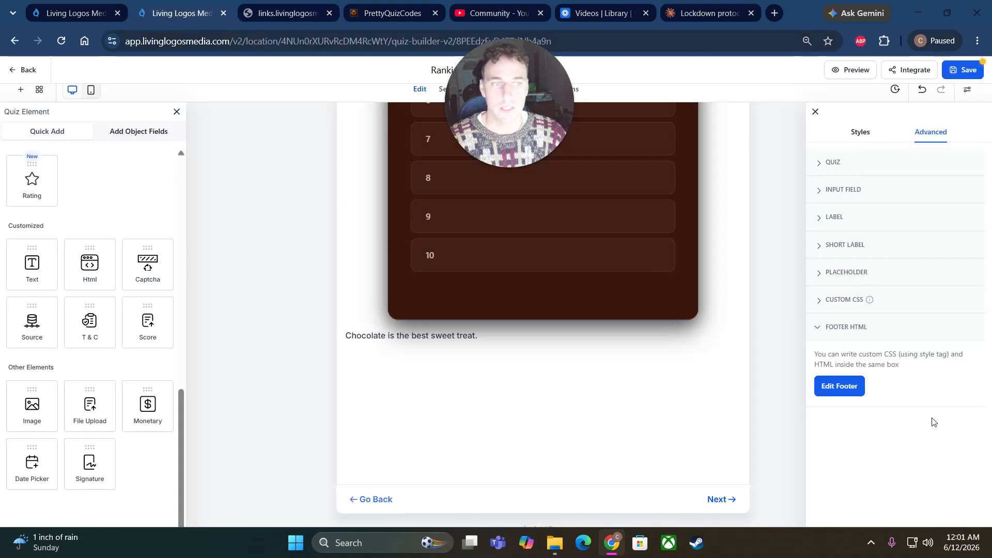
left_click(950, 73)
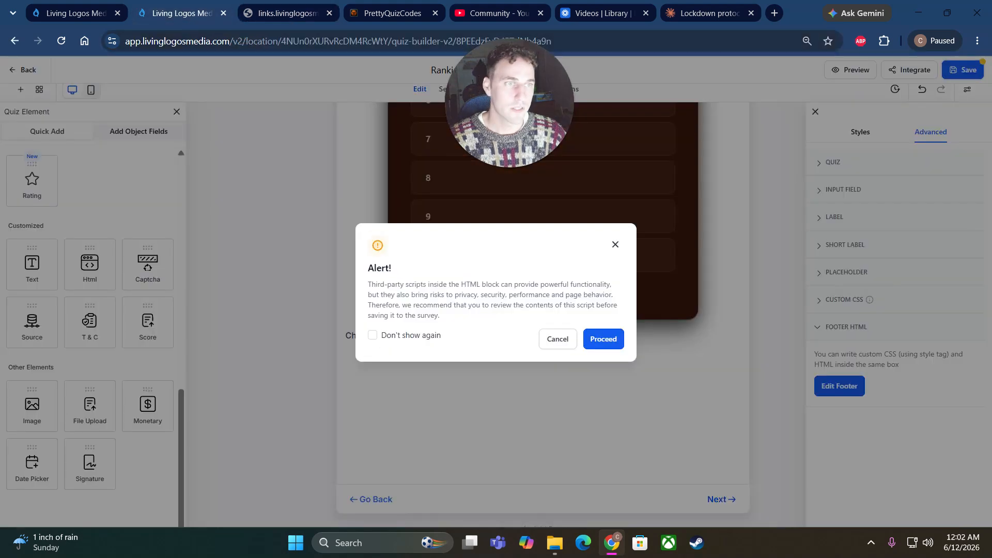
left_click(603, 339)
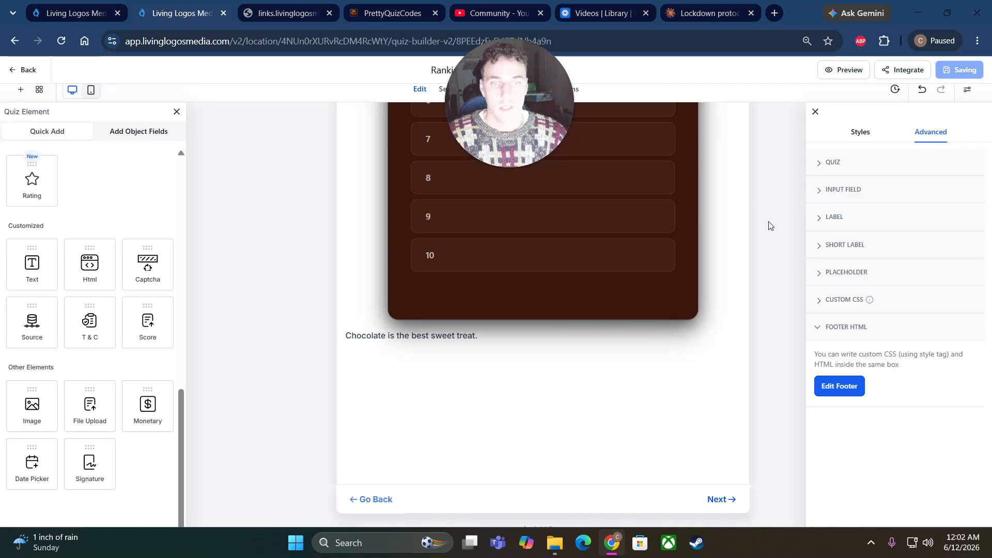
- Open a fresh preview of the styled quiz, accepting the third-party script alert
left_click_drag(511, 104, 915, 167)
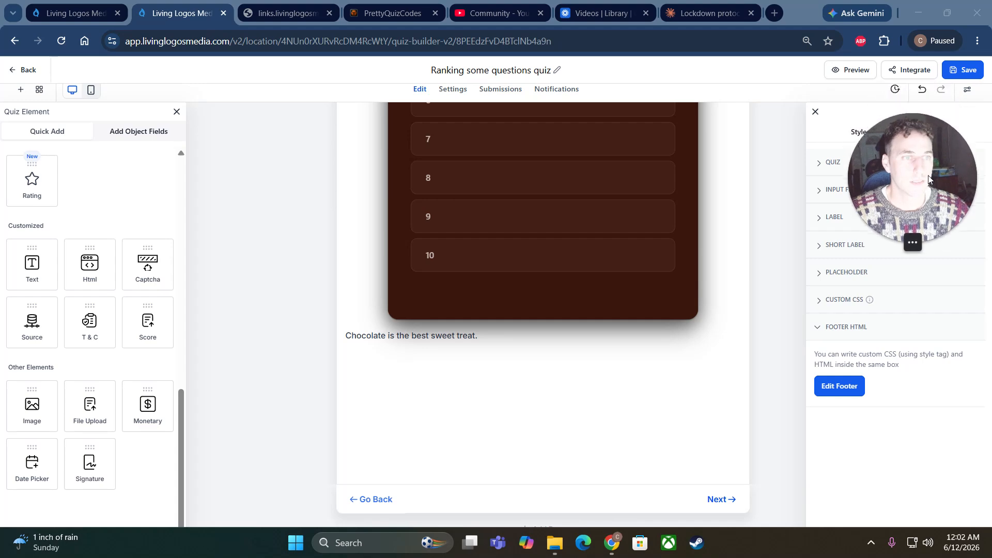
left_click(841, 75)
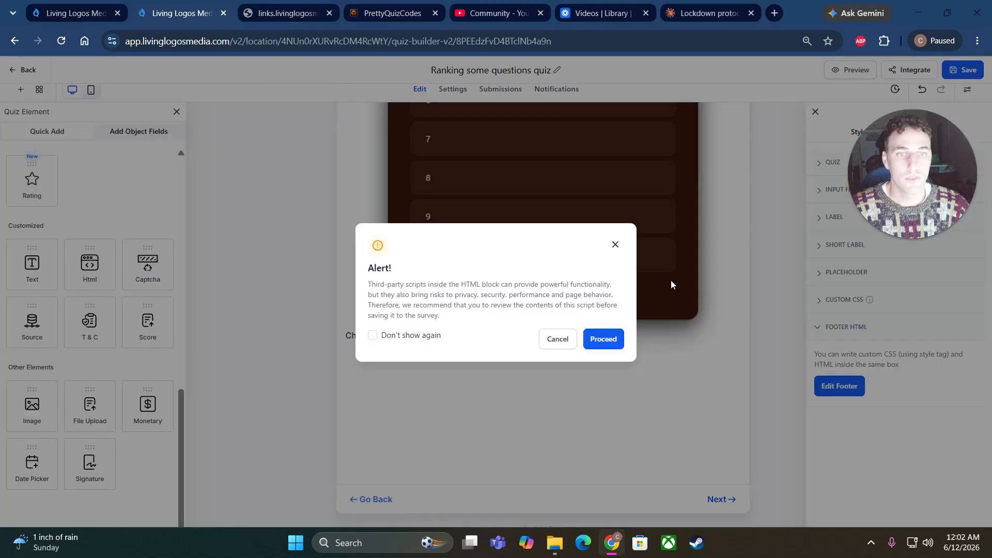
left_click(604, 339)
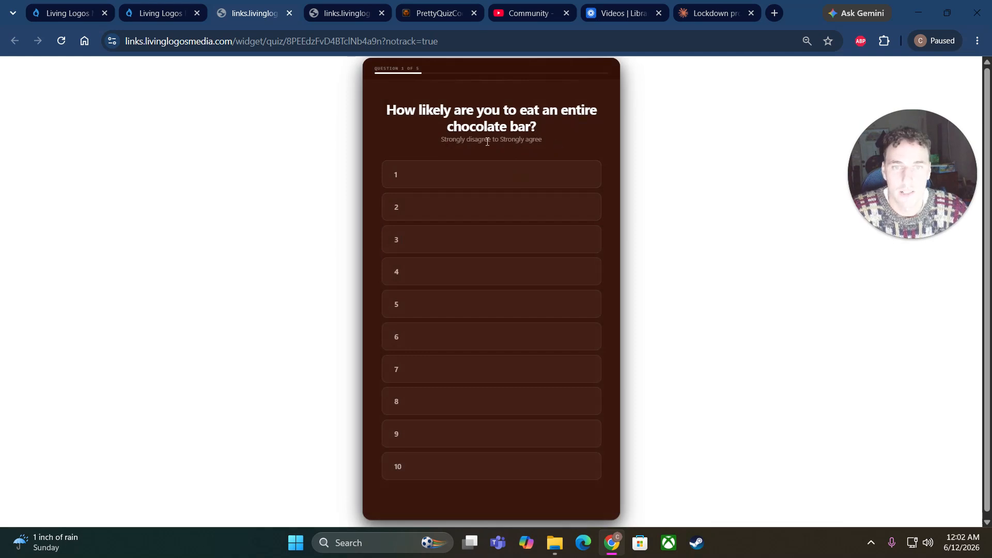
- Answer the four chocolate questions in the preview with 10, 1, 10 and 10
left_click(552, 453)
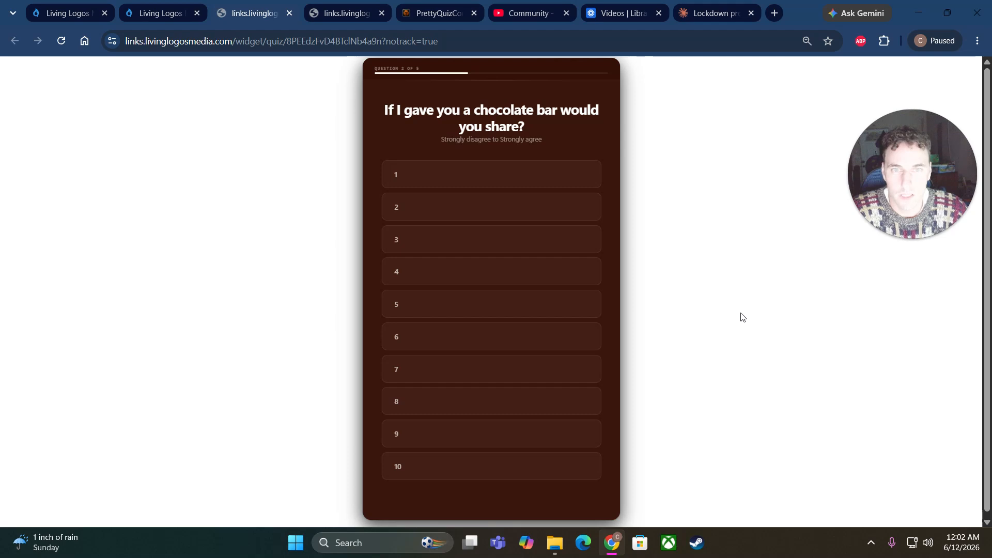
left_click(538, 173)
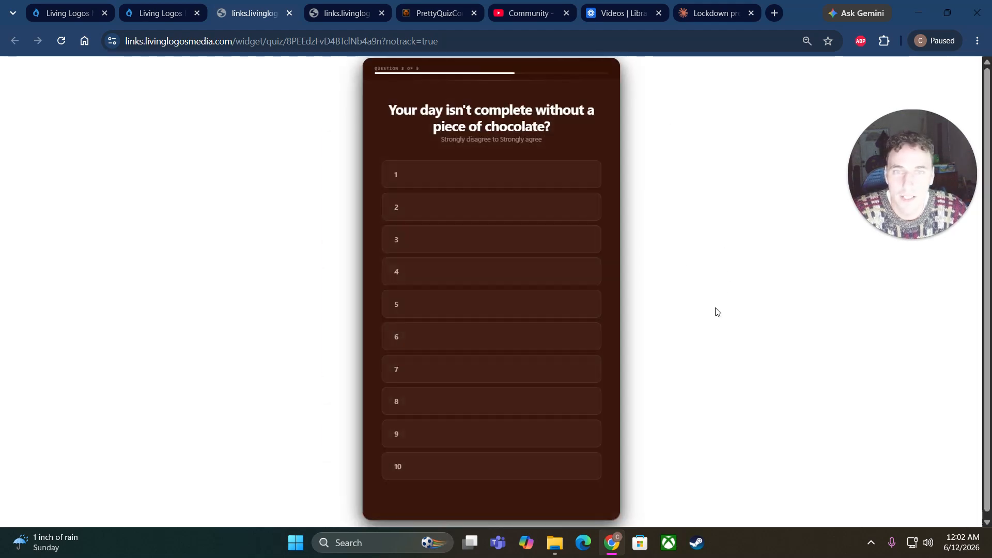
left_click(484, 470)
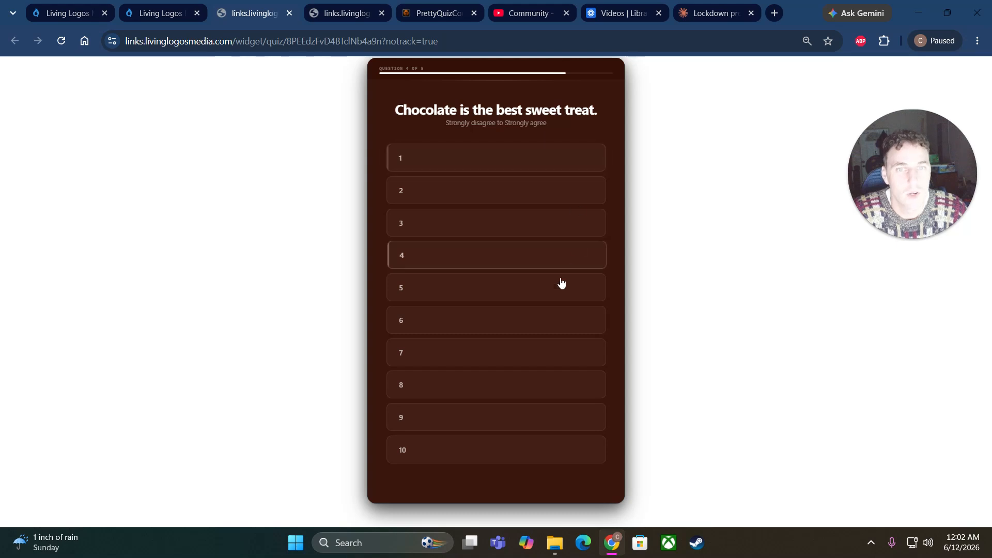
left_click(556, 447)
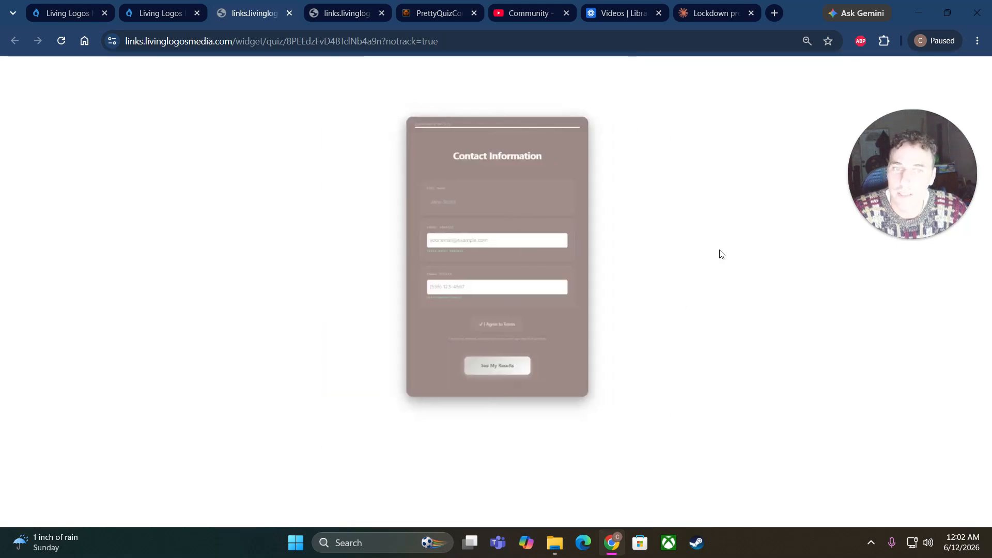
- Fill in the Contact Information page with a test full name, email address and phone number
left_click(483, 241)
left_click(427, 292)
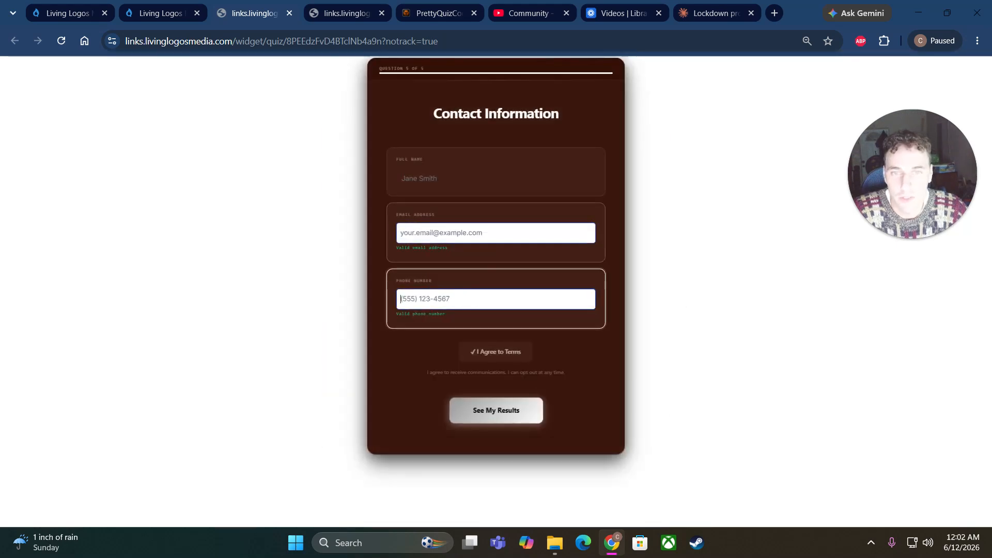
left_click(462, 179)
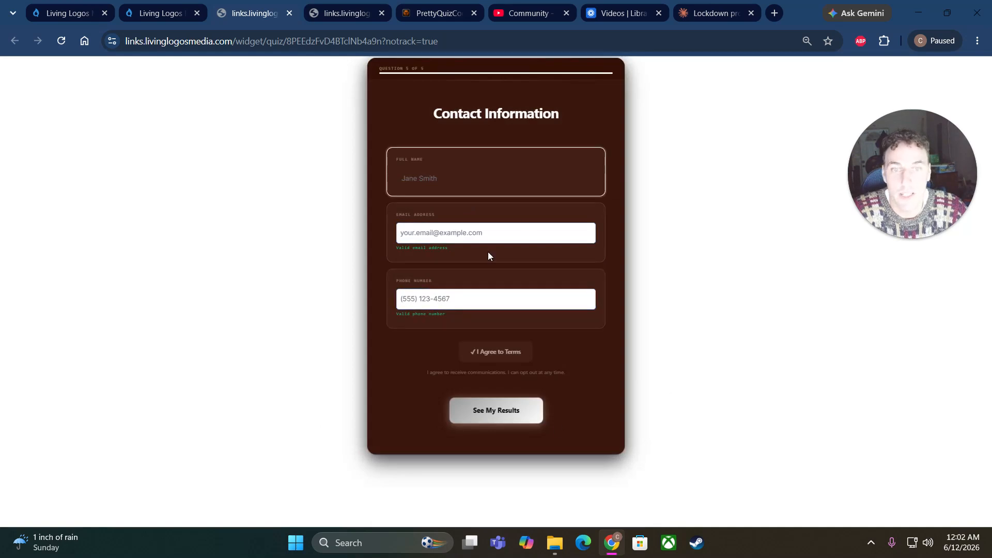
type("Jane Smith")
left_click(493, 228)
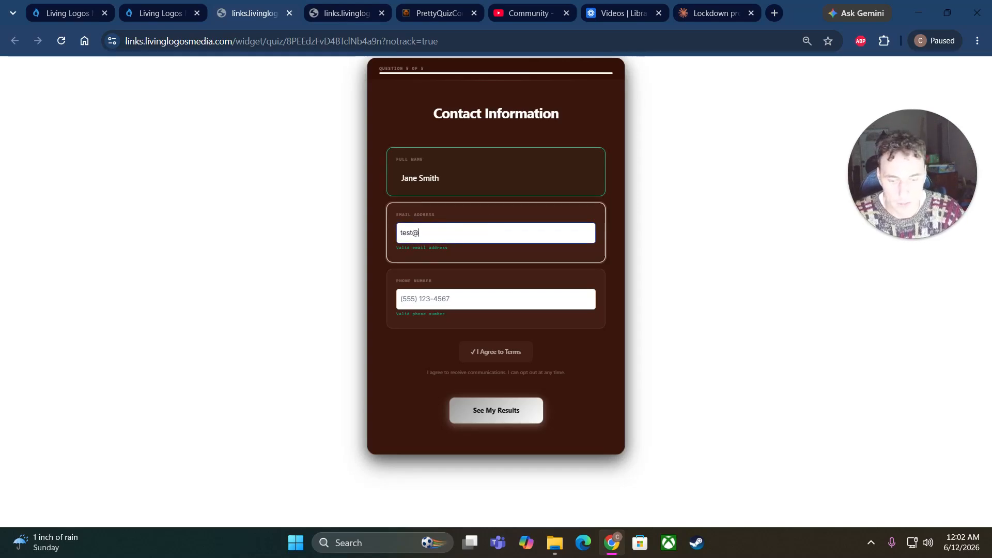
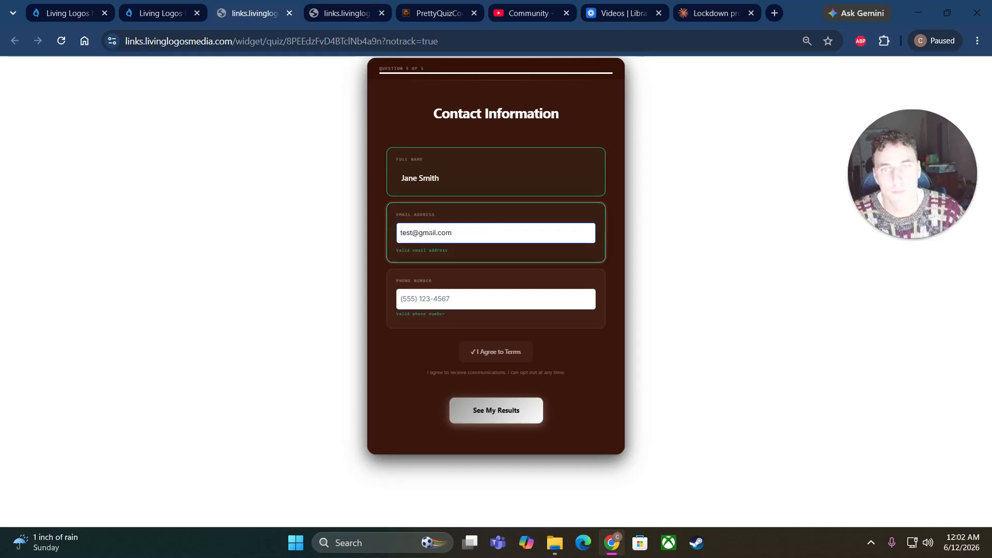
key("Tab")
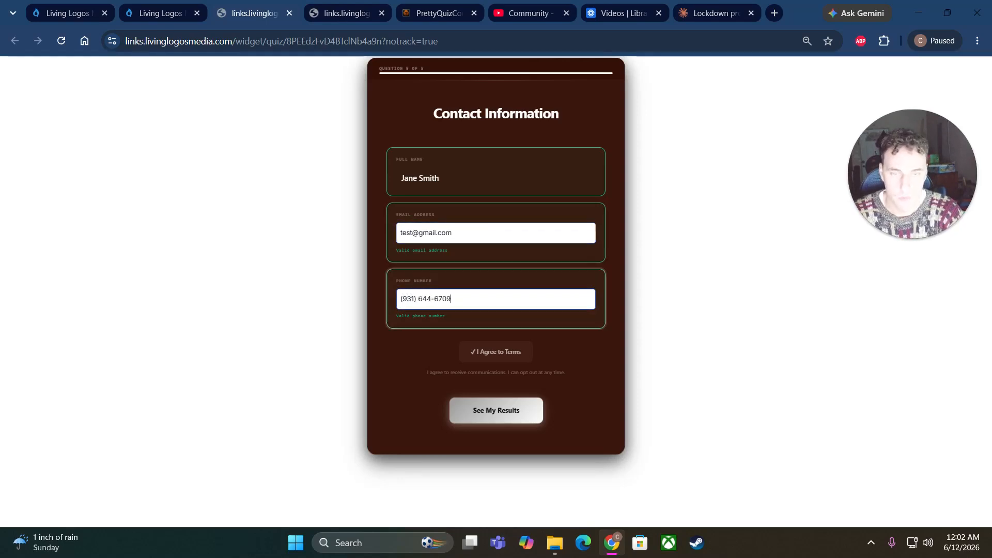
- Agree to the terms, submit the quiz to see the results and look through the redirect page
left_click(482, 356)
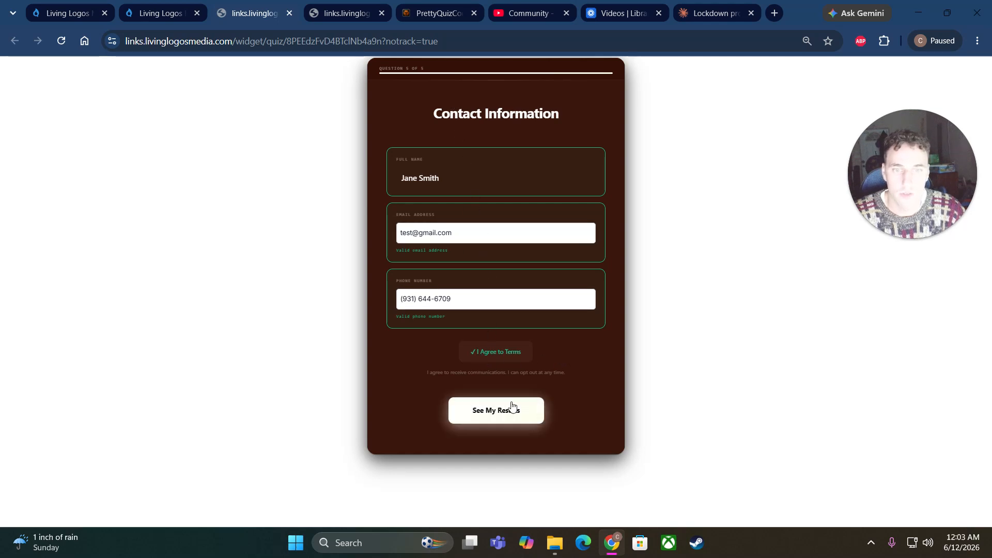
left_click(513, 417)
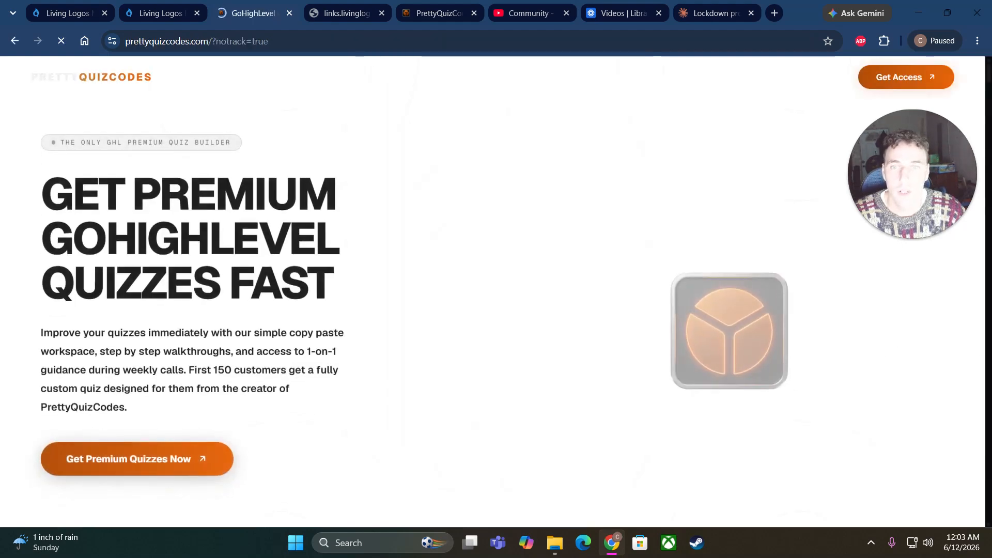
scroll(943, 332, "down", 7)
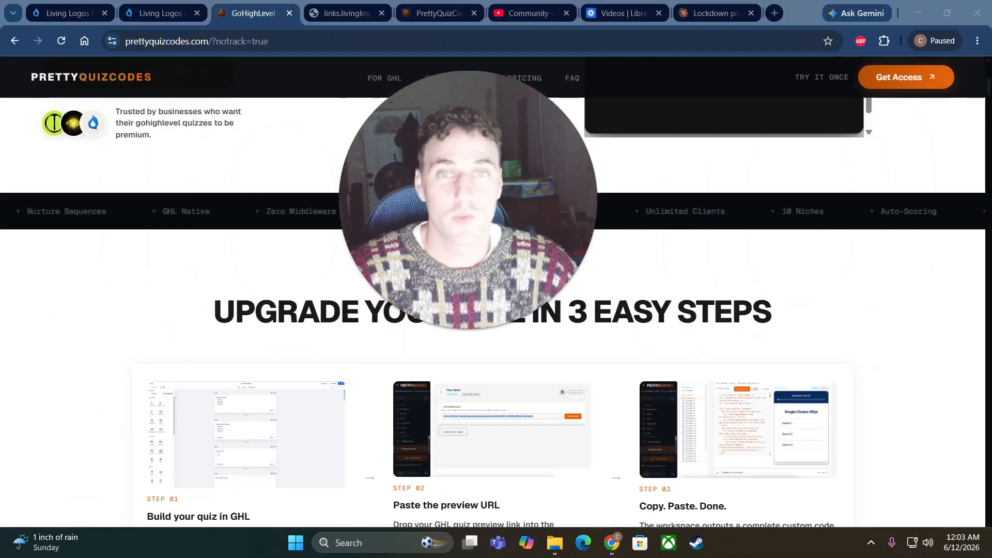